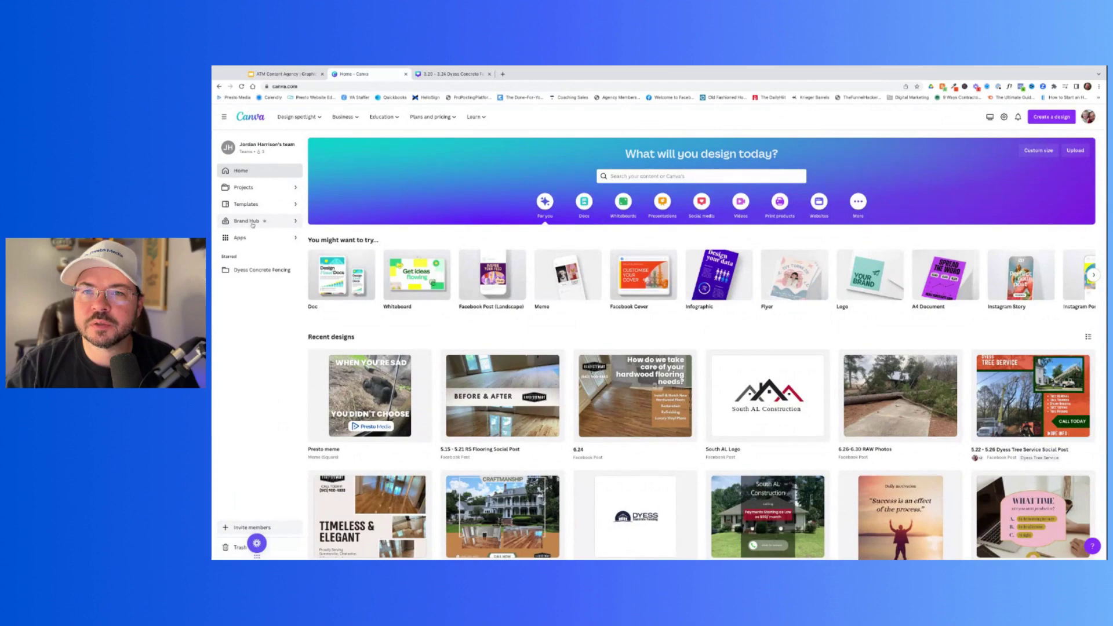
Step: Enlarge the Canva home page and open the team's Brand Hub
{"action": "key", "text": "ctrl+plus"}
{"action": "key", "text": "ctrl+plus"}
{"action": "key", "text": "ctrl+plus"}
{"action": "key", "text": "ctrl+plus"}
{"action": "key", "text": "ctrl+plus"}
{"action": "key", "text": "ctrl+plus"}
{"action": "key", "text": "ctrl+plus"}
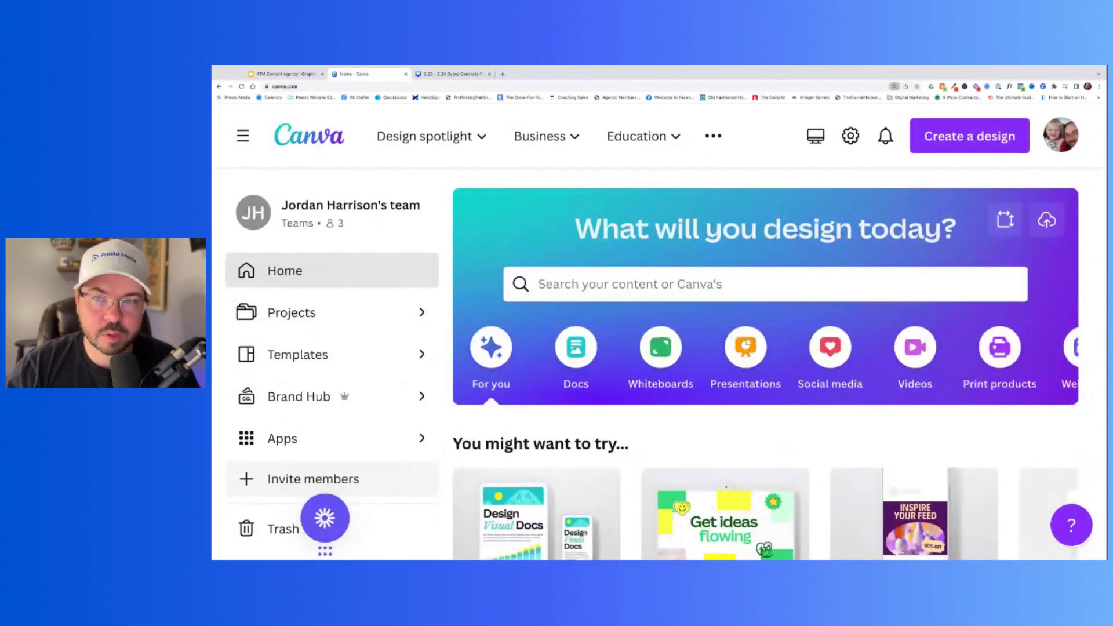
{"action": "left_click", "coordinate": [299, 397]}
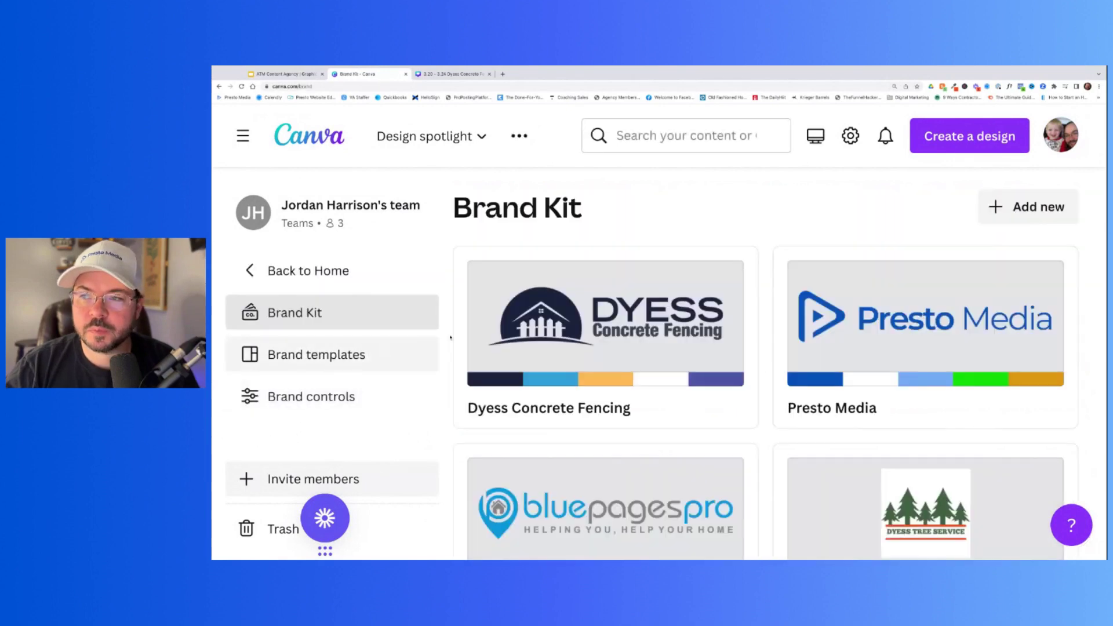
Step: Browse the team's brand kits and open the Dyess Tree Service kit
{"action": "scroll", "coordinate": [543, 311], "scroll_direction": "down", "scroll_amount": 3}
{"action": "scroll", "coordinate": [543, 311], "scroll_direction": "up", "scroll_amount": 3}
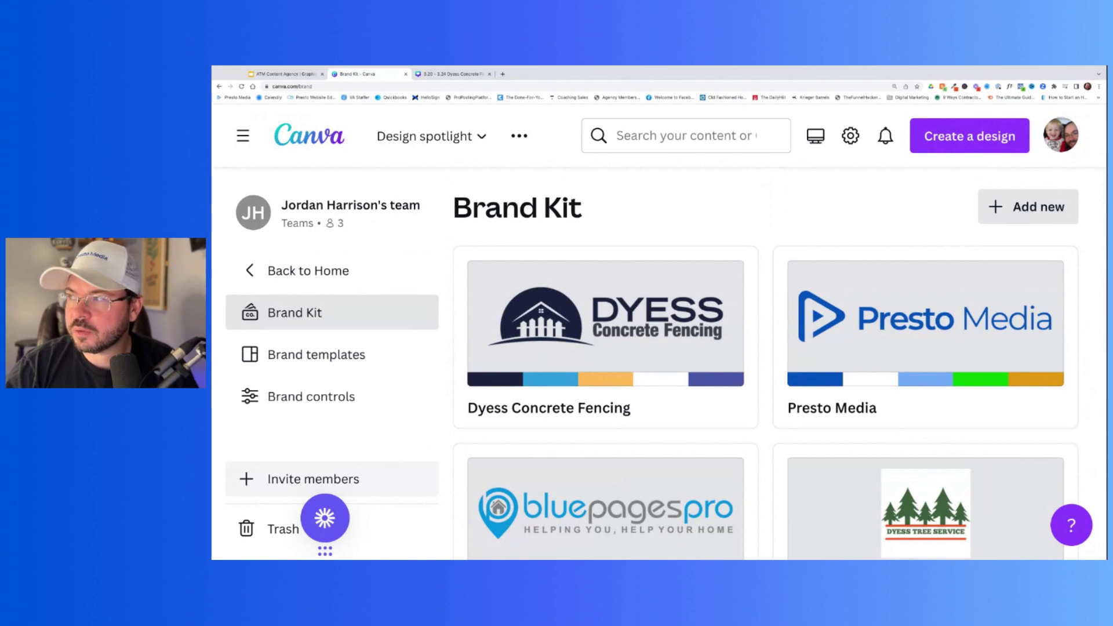
{"action": "scroll", "coordinate": [827, 276], "scroll_direction": "down", "scroll_amount": 3}
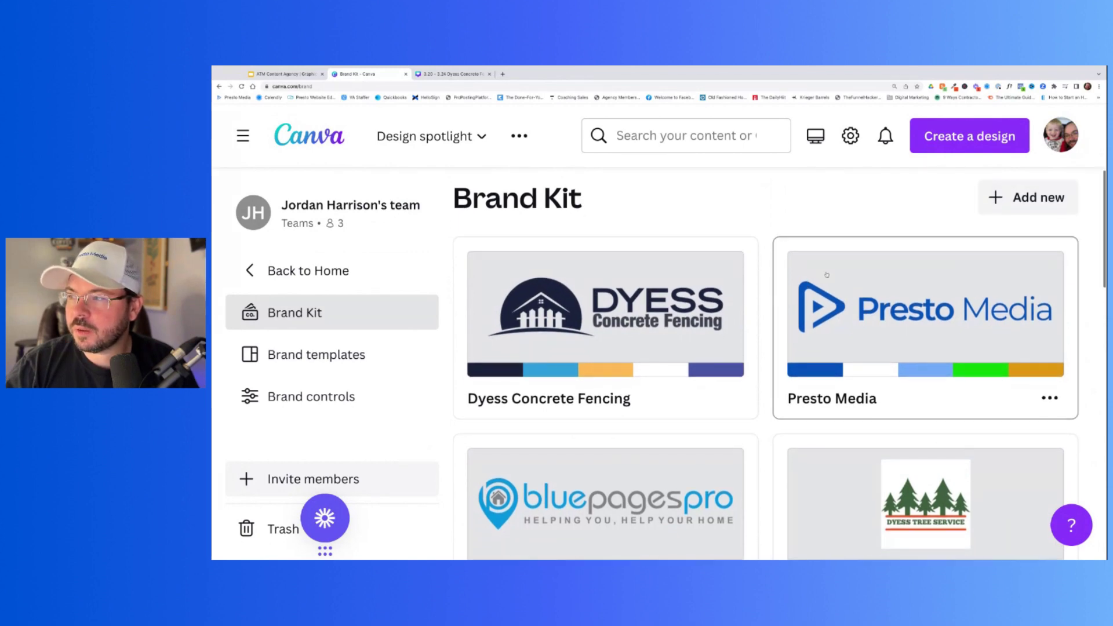
{"action": "scroll", "coordinate": [827, 275], "scroll_direction": "down", "scroll_amount": 2}
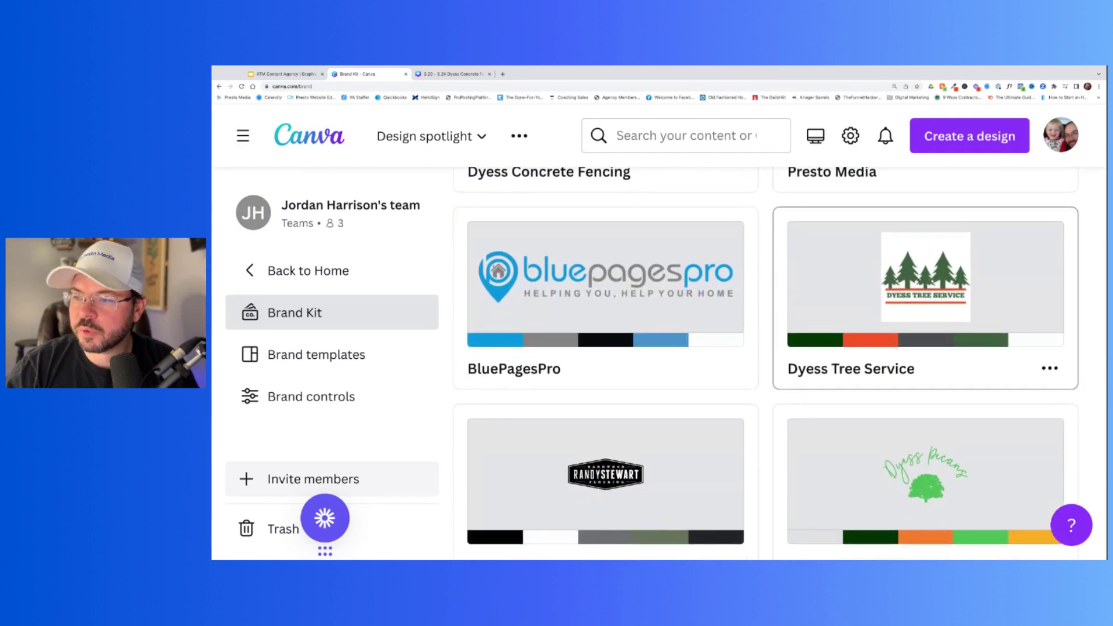
{"action": "scroll", "coordinate": [827, 276], "scroll_direction": "down", "scroll_amount": 4}
{"action": "scroll", "coordinate": [827, 276], "scroll_direction": "up", "scroll_amount": 4}
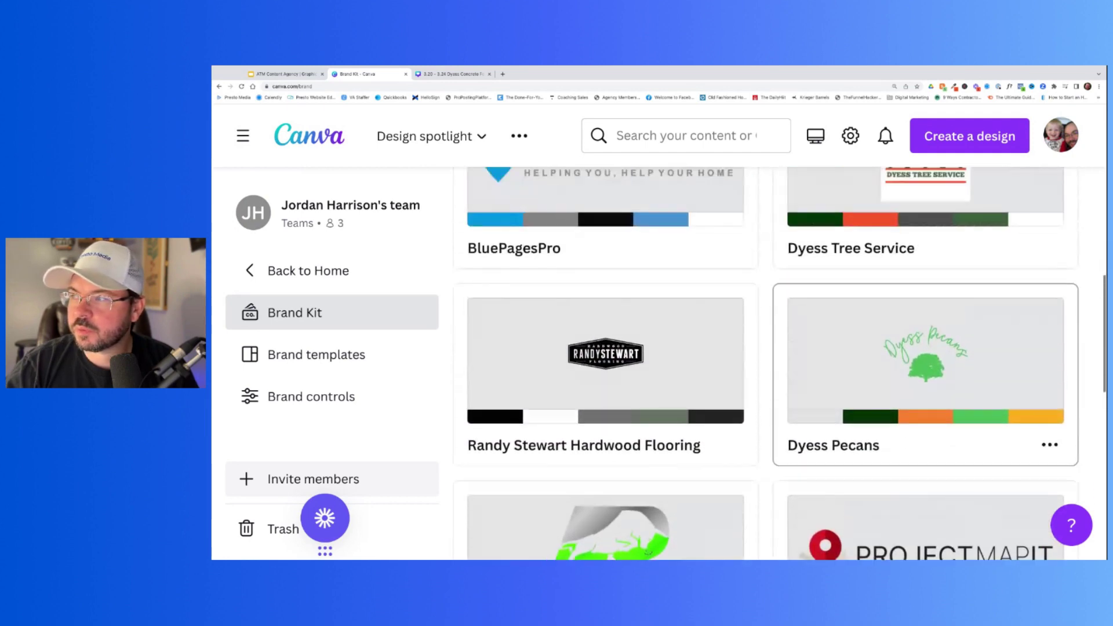
{"action": "left_click", "coordinate": [827, 276]}
{"action": "scroll", "coordinate": [610, 366], "scroll_direction": "down", "scroll_amount": 1}
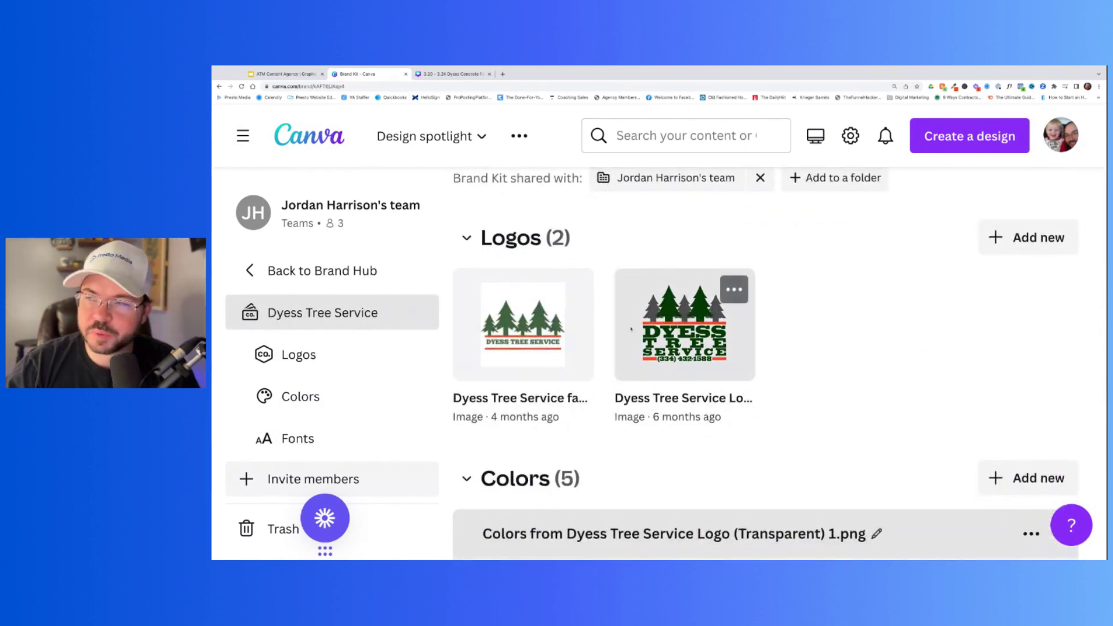
Step: Review the Dyess Tree Service kit's logos, the options for adding new ones, and its logo colors
{"action": "scroll", "coordinate": [684, 325], "scroll_direction": "down", "scroll_amount": 1}
{"action": "scroll", "coordinate": [684, 325], "scroll_direction": "up", "scroll_amount": 2}
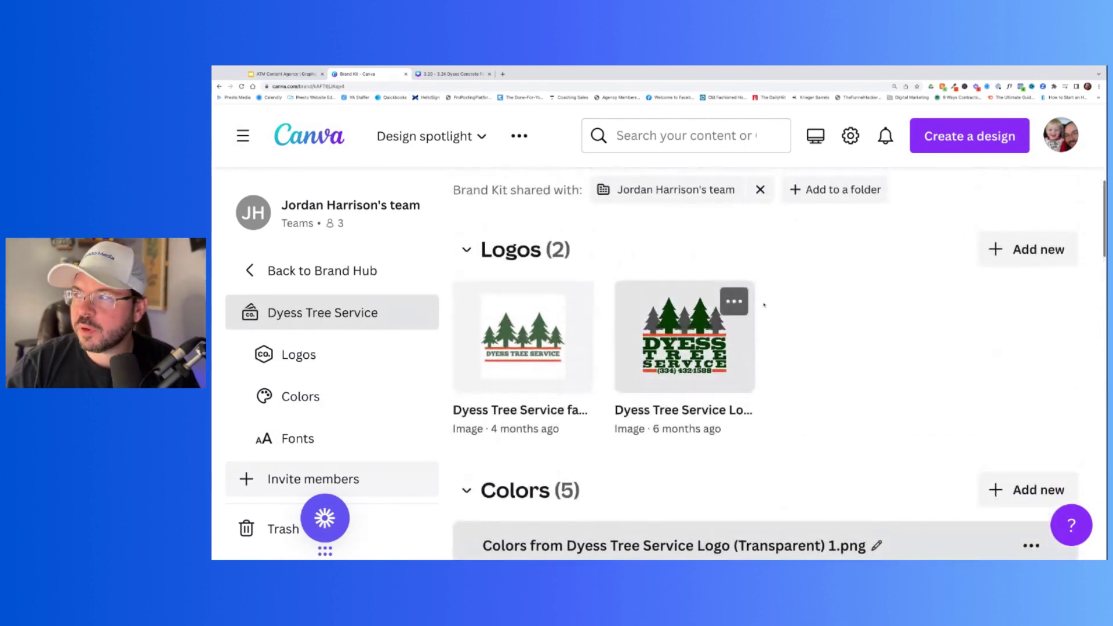
{"action": "left_click", "coordinate": [1029, 250]}
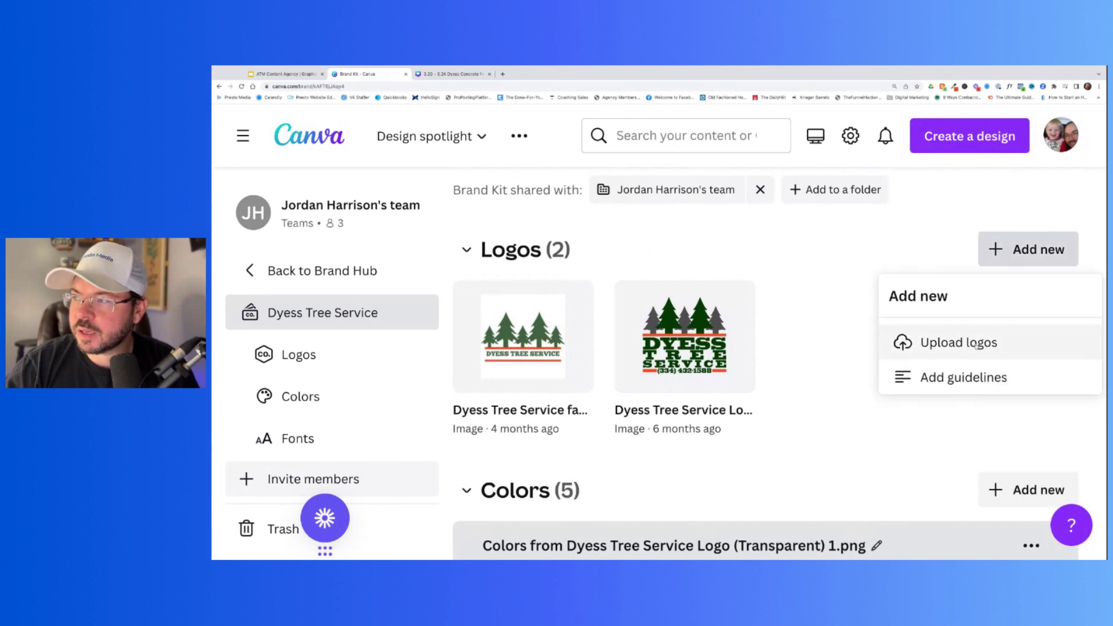
{"action": "left_click", "coordinate": [863, 320]}
{"action": "scroll", "coordinate": [846, 333], "scroll_direction": "down", "scroll_amount": 1}
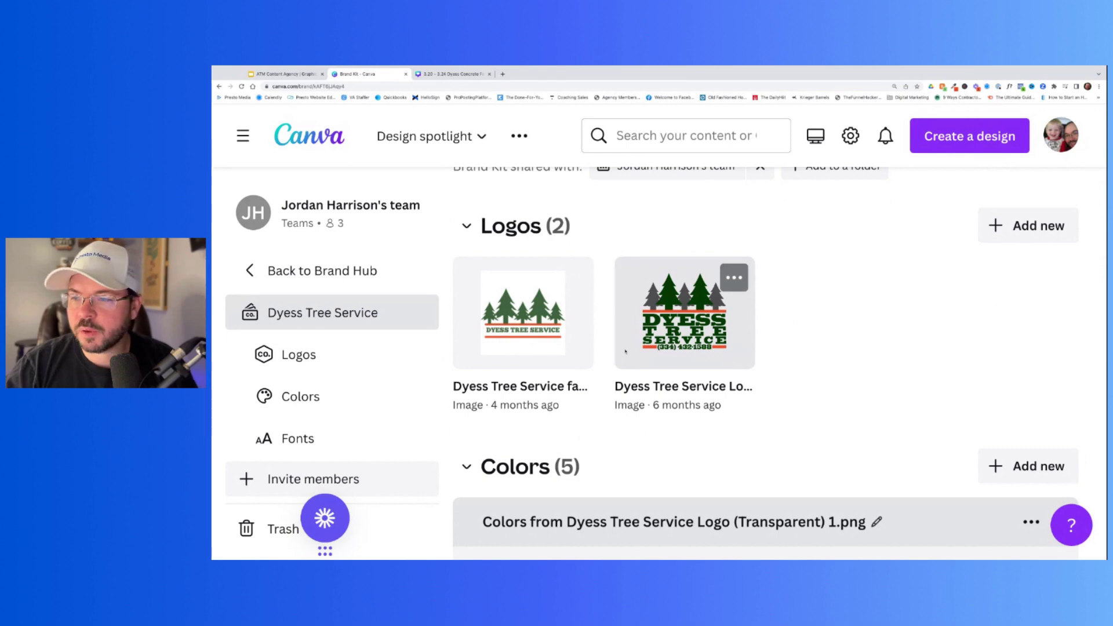
{"action": "scroll", "coordinate": [626, 354], "scroll_direction": "down", "scroll_amount": 3}
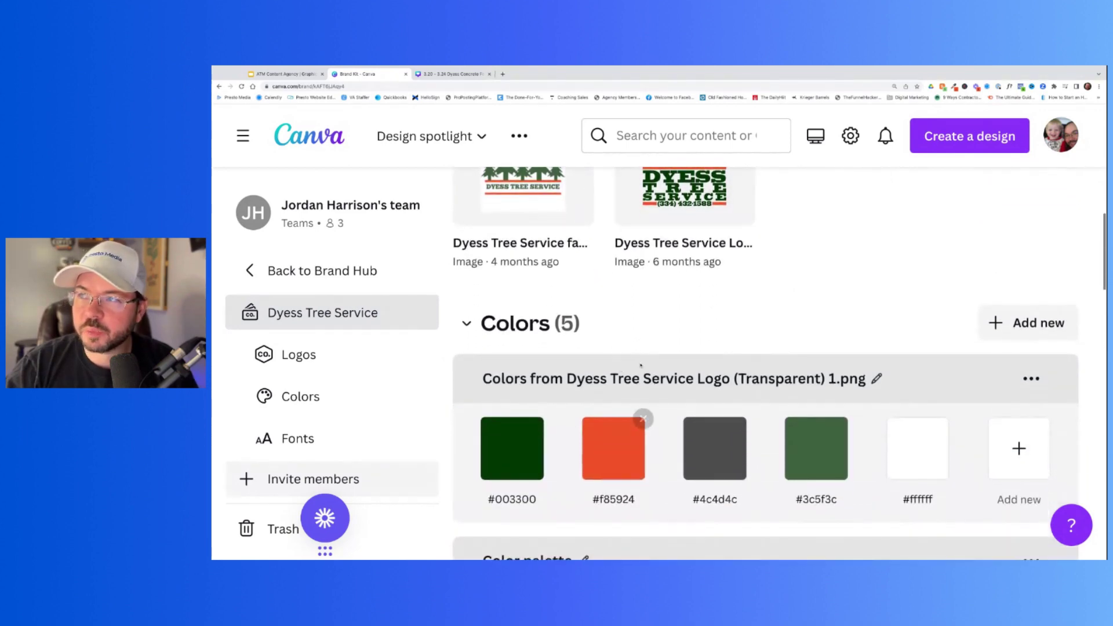
{"action": "scroll", "coordinate": [593, 366], "scroll_direction": "down", "scroll_amount": 1}
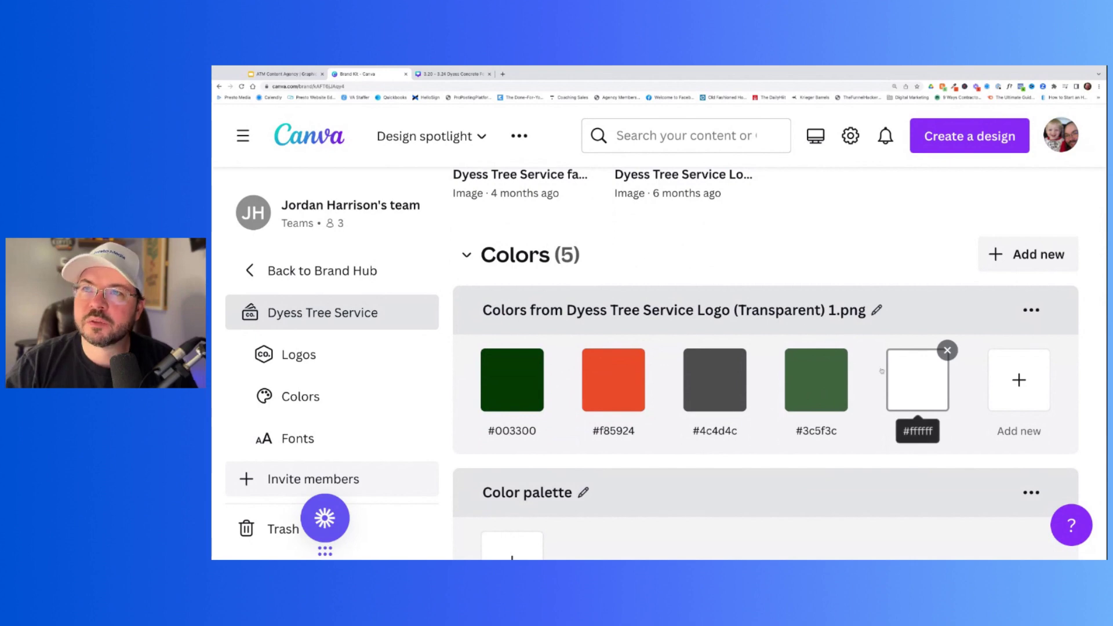
Step: Open dyesstreeservice.com in a new browser tab and bring its colored service cards into view
{"action": "left_click", "coordinate": [503, 74]}
{"action": "type", "text": "dyesstreeservice.com"}
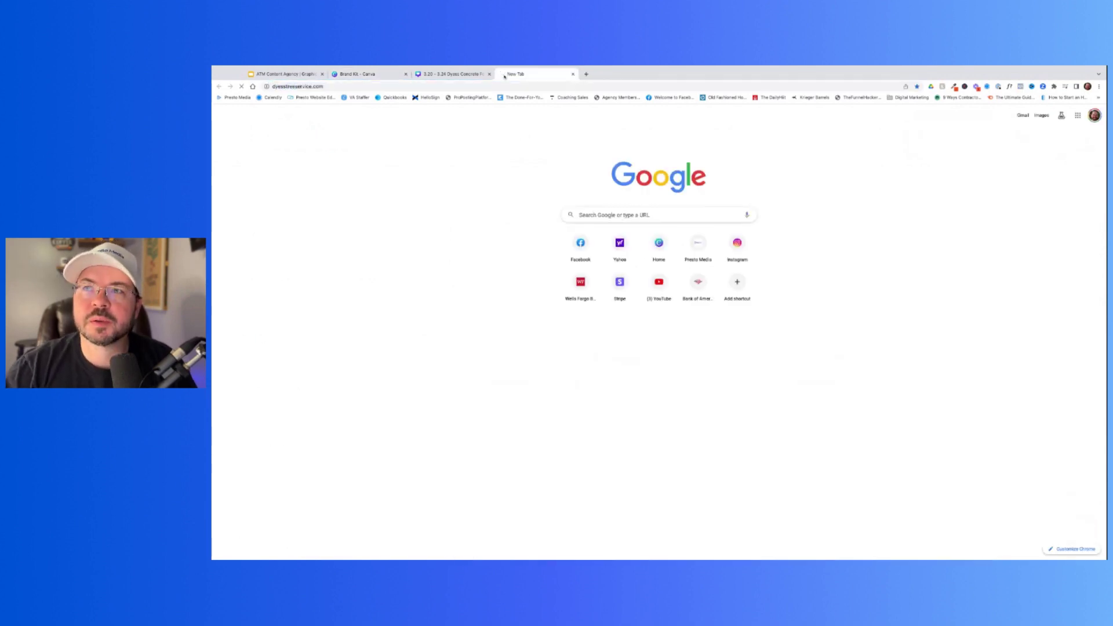
{"action": "key", "text": "Return"}
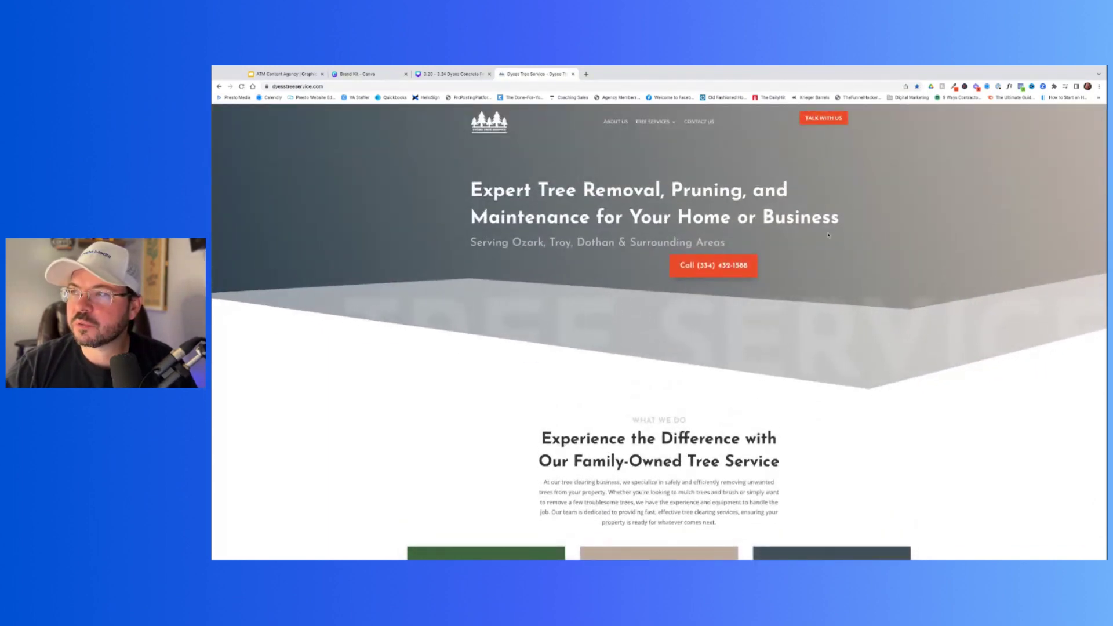
{"action": "scroll", "coordinate": [828, 234], "scroll_direction": "down", "scroll_amount": 3}
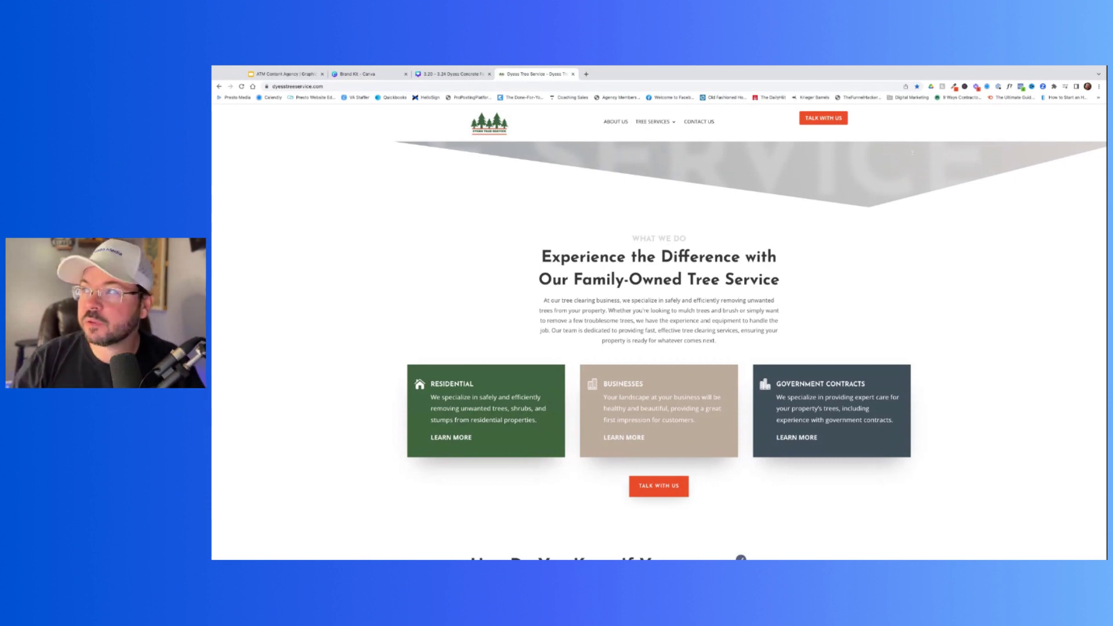
Step: Sample the dark slate background of the Government Contracts card with the ColorZilla color picker, copying its hex code
{"action": "left_click", "coordinate": [954, 88]}
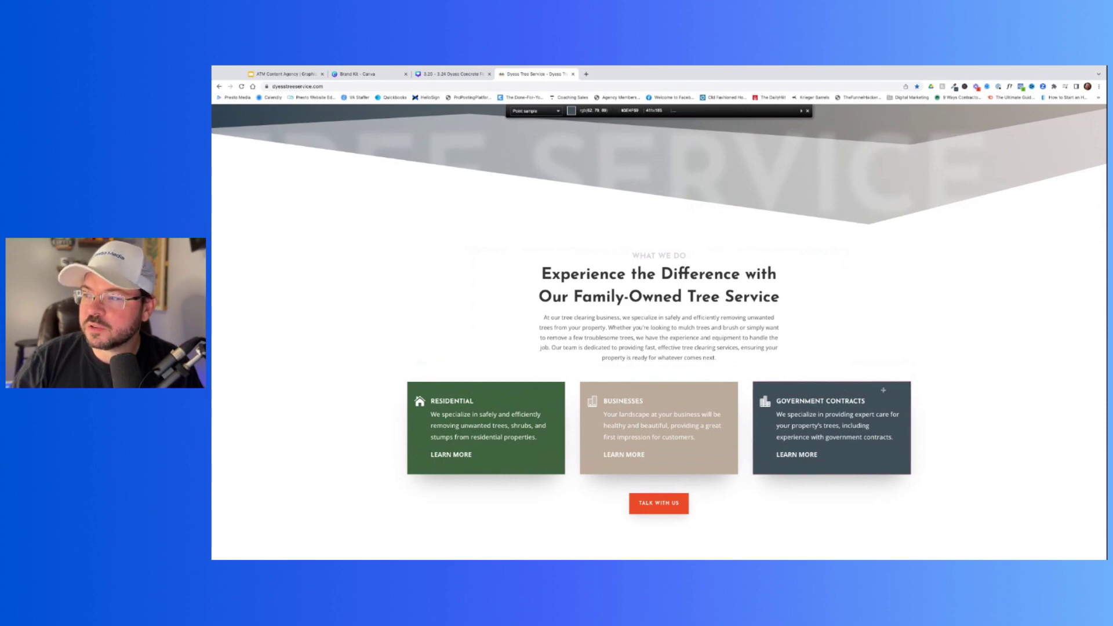
{"action": "left_click", "coordinate": [831, 428]}
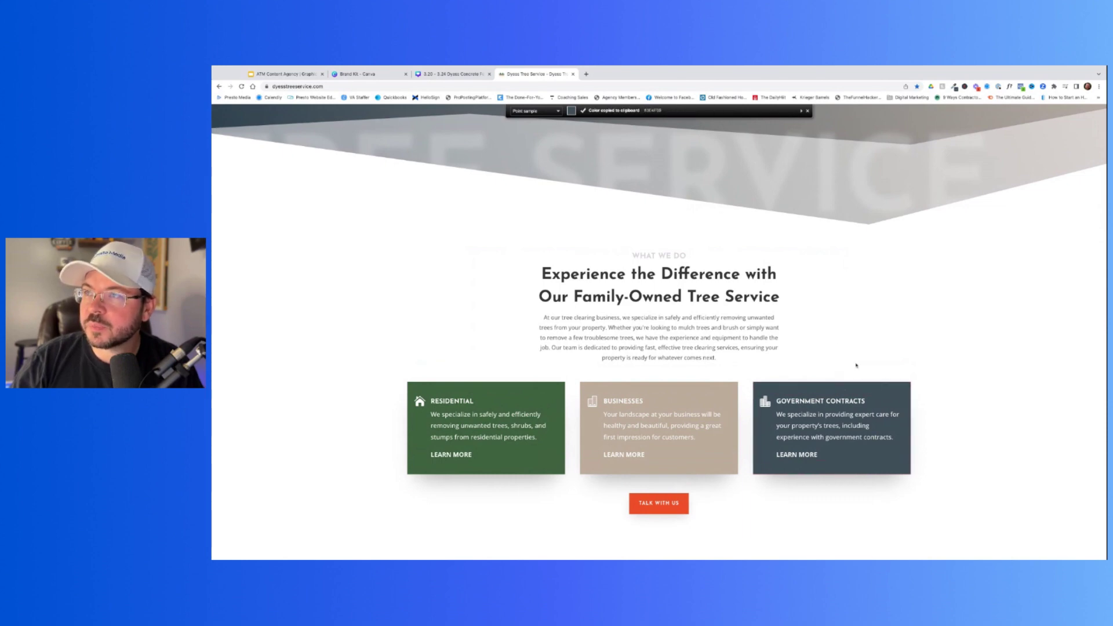
{"action": "scroll", "coordinate": [665, 113], "scroll_direction": "down", "scroll_amount": 1}
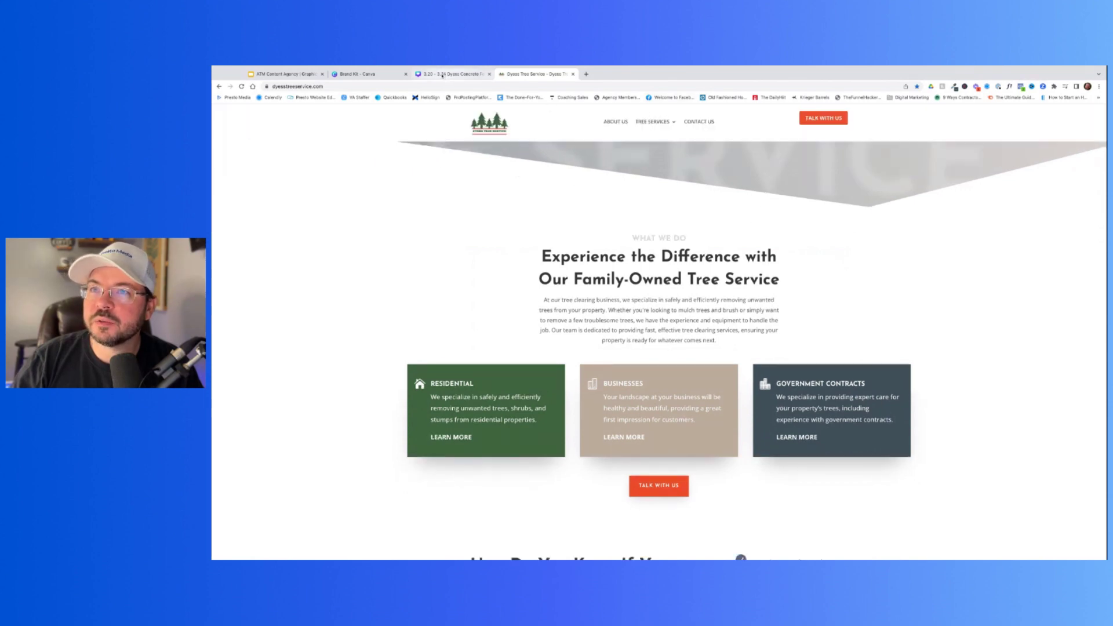
Step: Add the copied color #3E4F59 to the logo color palette in Canva's Dyess Tree Service brand kit
{"action": "left_click", "coordinate": [361, 74]}
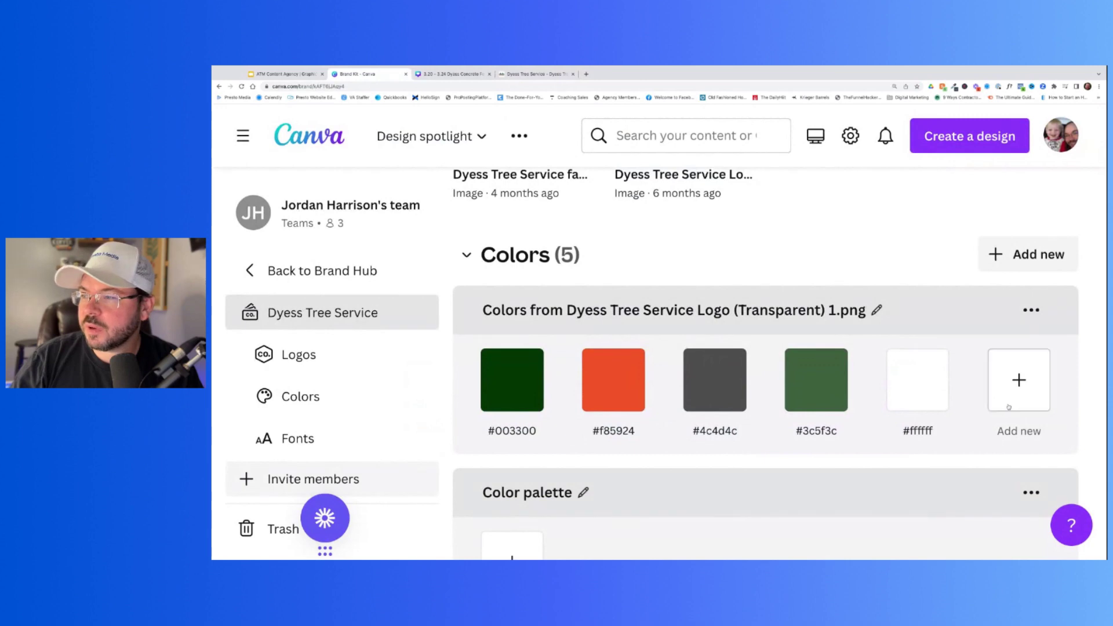
{"action": "left_click", "coordinate": [1009, 407]}
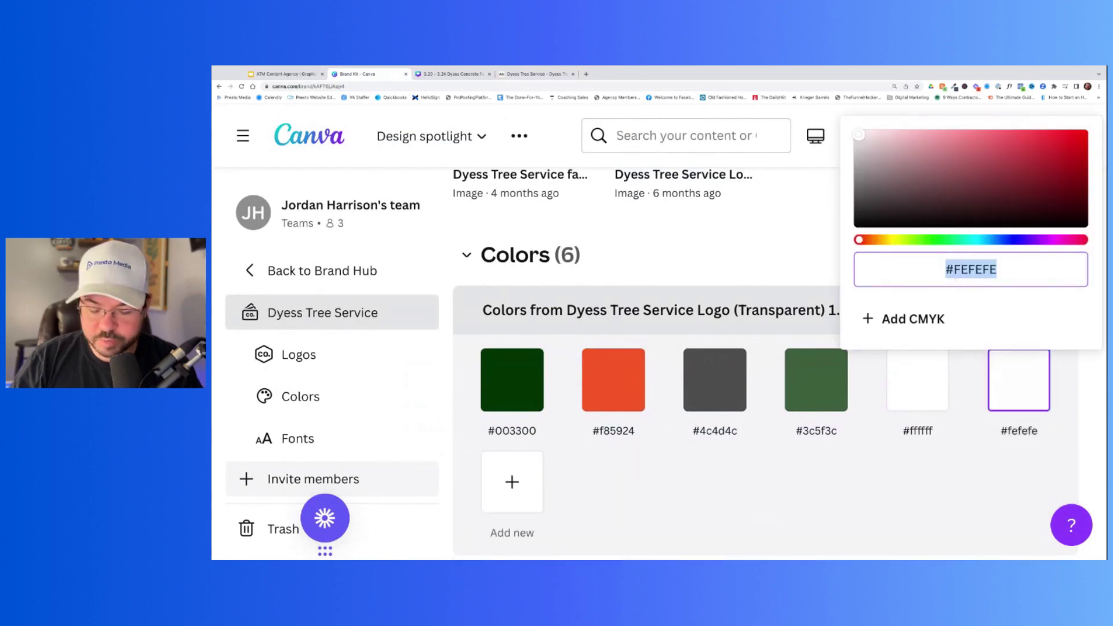
{"action": "key", "text": "super+v"}
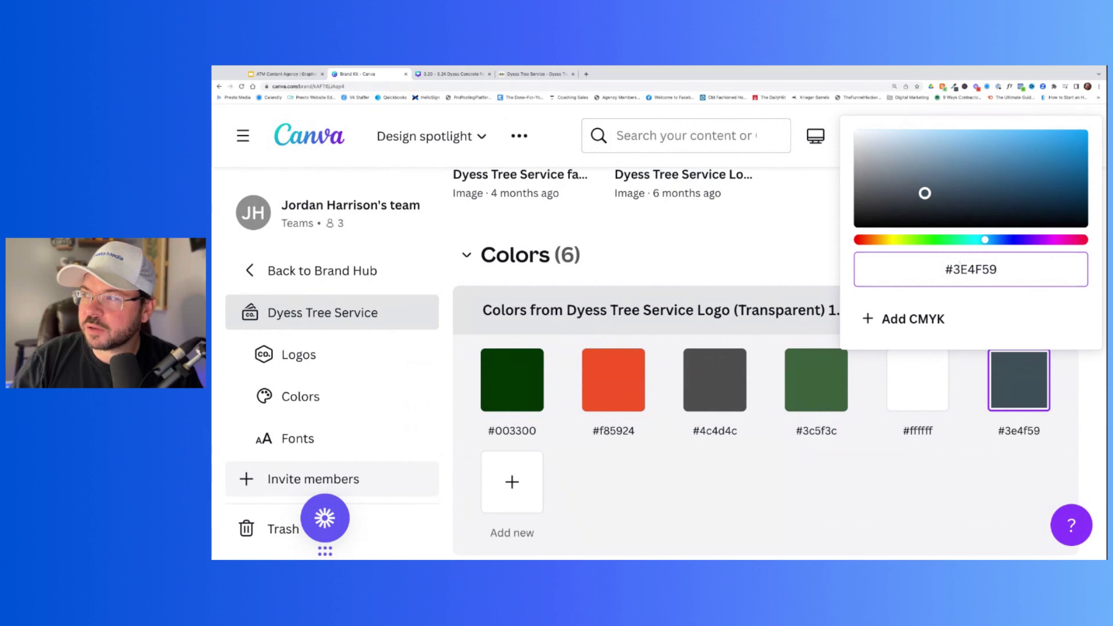
{"action": "left_click", "coordinate": [968, 362]}
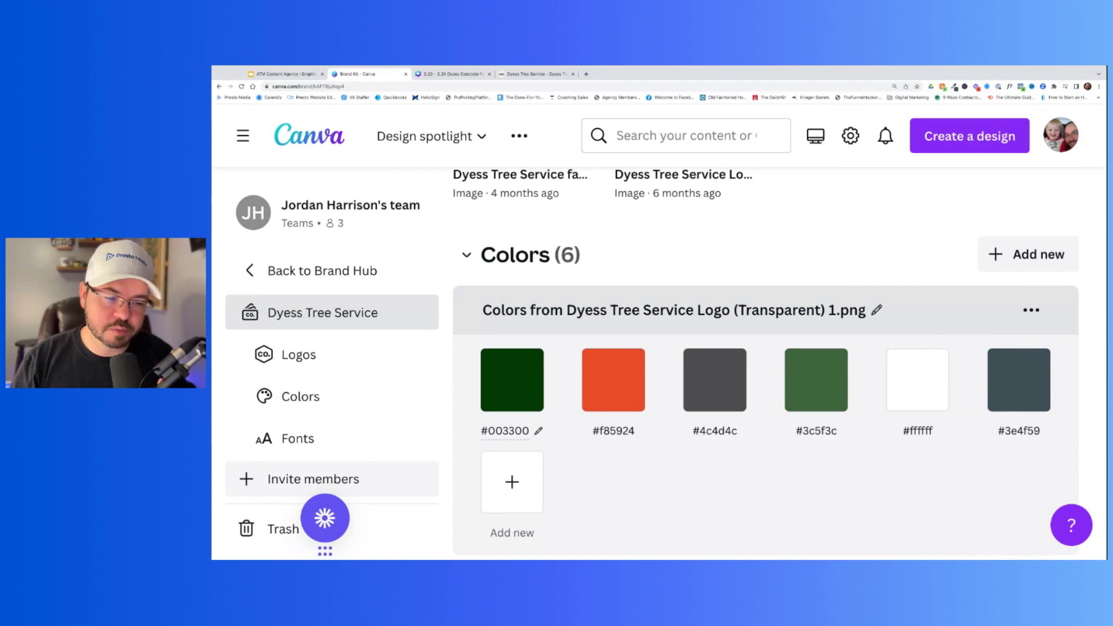
{"action": "left_click", "coordinate": [505, 431]}
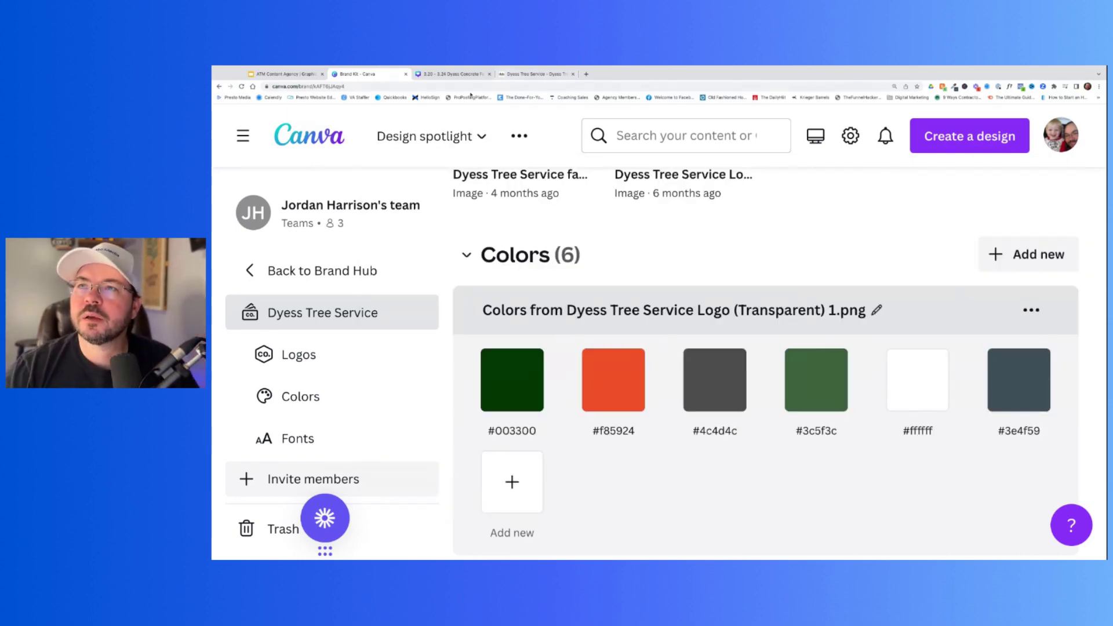
Step: Switch to the Google Slides presentation and review the Graphic Design slide full screen for the brand kit steps
{"action": "left_click", "coordinate": [310, 75]}
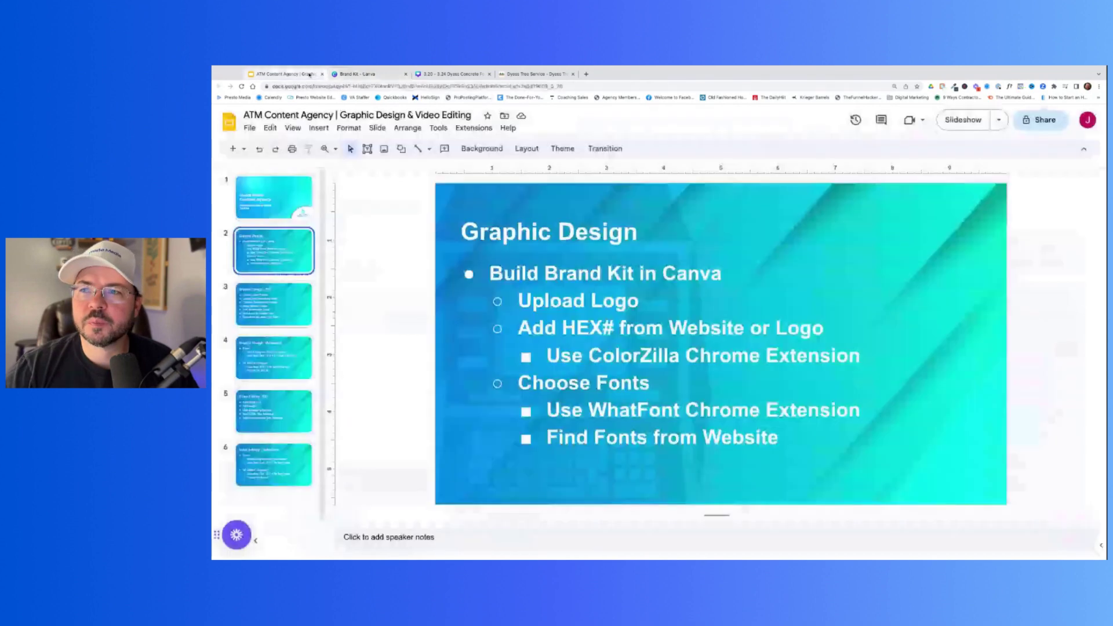
{"action": "left_click", "coordinate": [964, 120]}
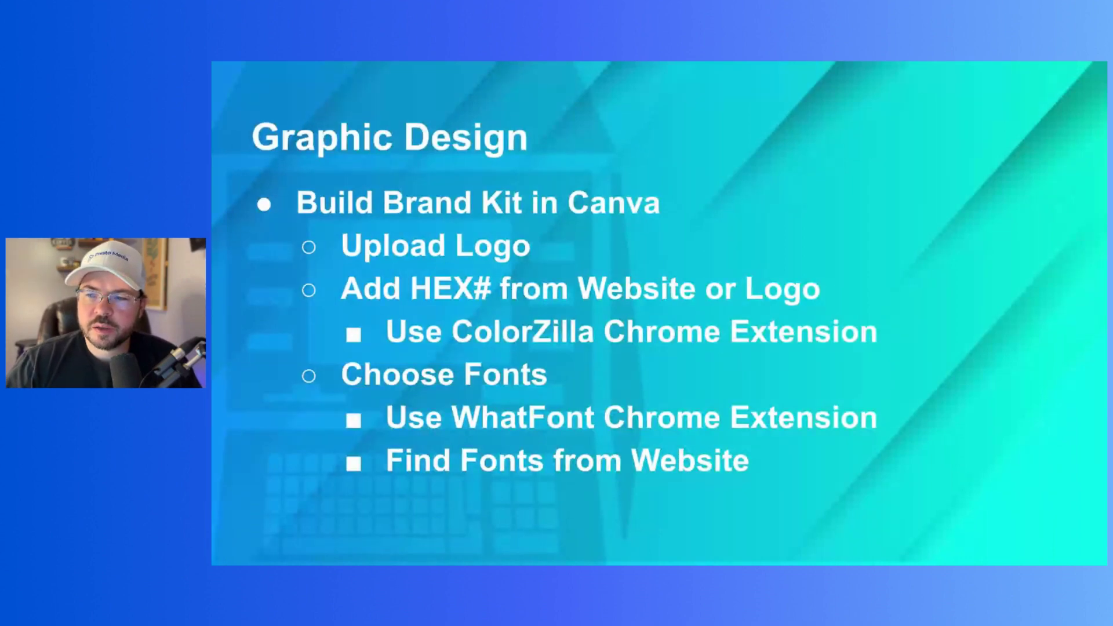
{"action": "key", "text": "Escape"}
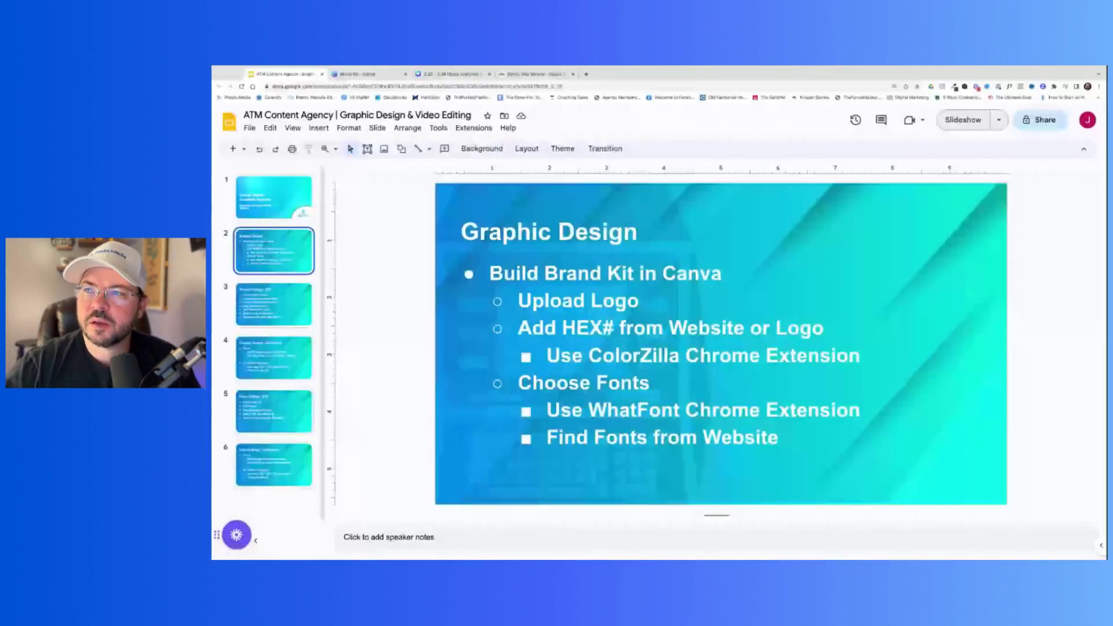
Step: Identify the font of the Government Contracts heading on the Dyess Tree Service website with WhatFont
{"action": "left_click", "coordinate": [535, 74]}
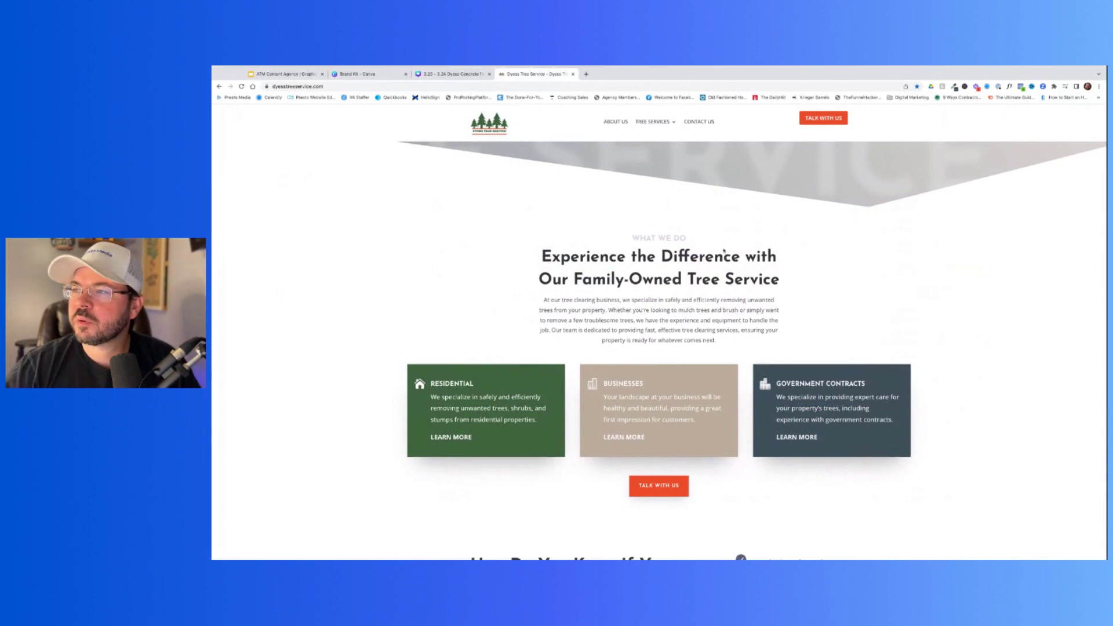
{"action": "left_click", "coordinate": [1011, 87]}
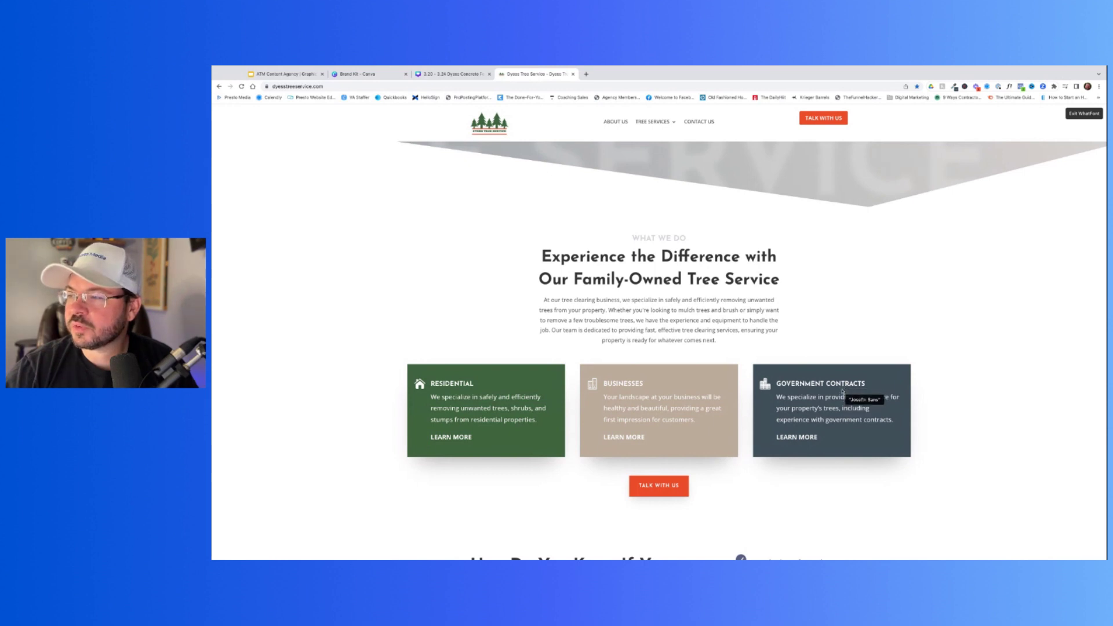
{"action": "left_click", "coordinate": [1070, 116]}
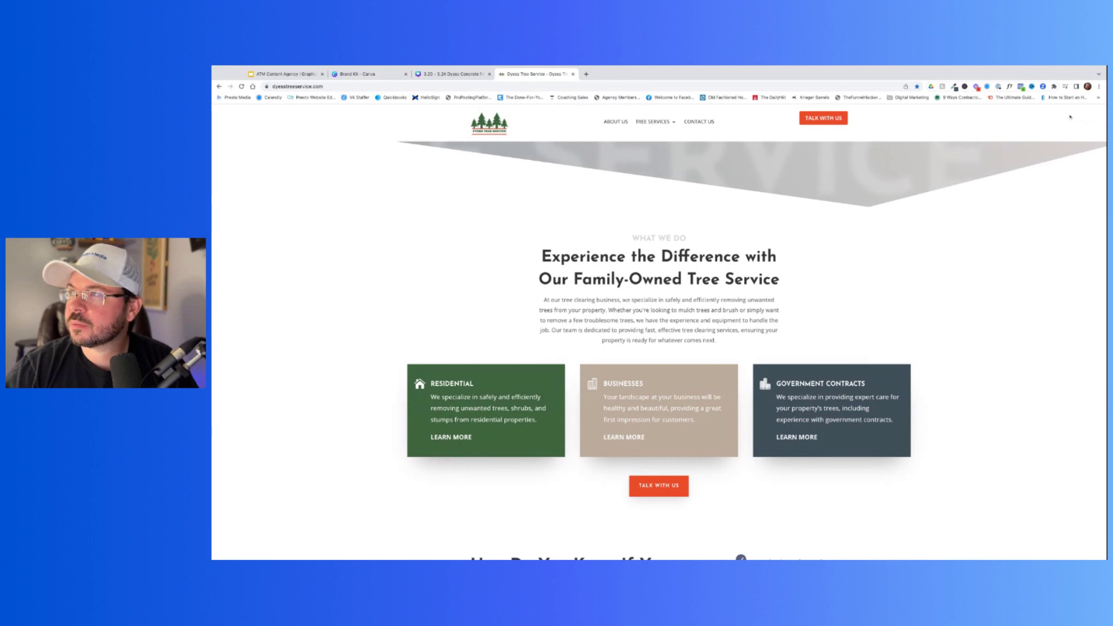
Step: Return to Canva's Dyess Tree Service brand kit and set the Title font to Josefin Sans Bold
{"action": "left_click", "coordinate": [357, 74]}
{"action": "scroll", "coordinate": [536, 316], "scroll_direction": "down", "scroll_amount": 5}
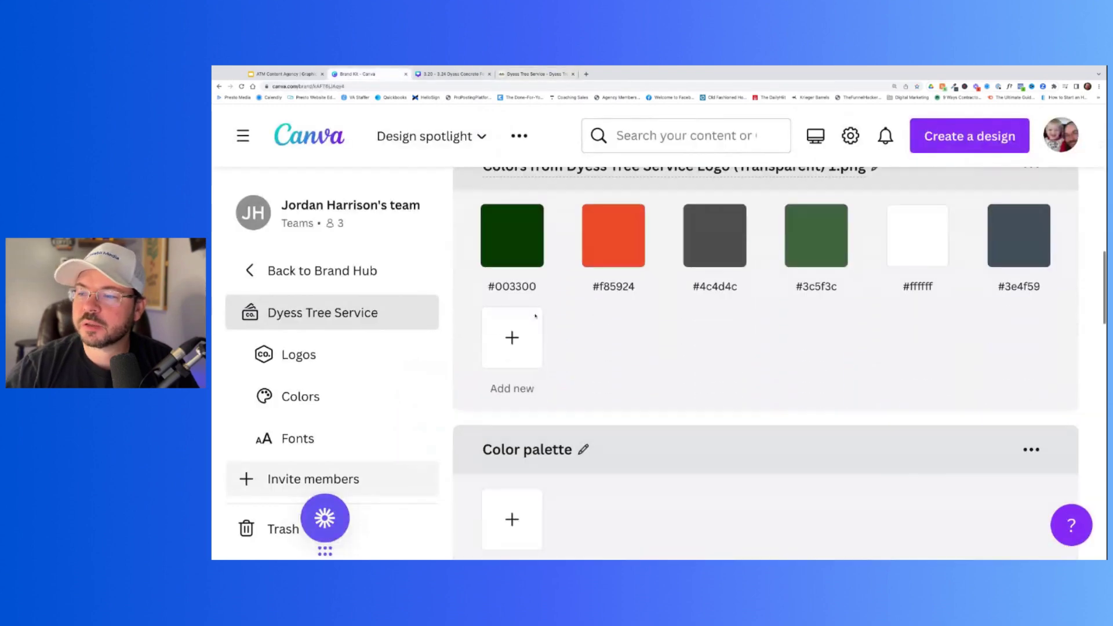
{"action": "scroll", "coordinate": [536, 316], "scroll_direction": "down", "scroll_amount": 4}
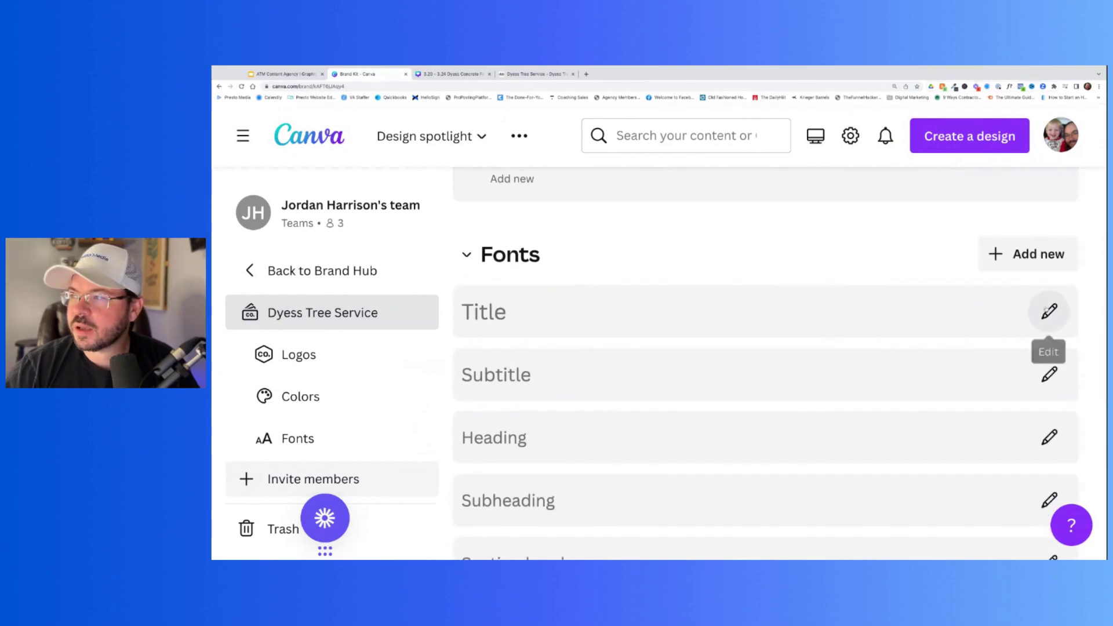
{"action": "left_click", "coordinate": [1048, 311]}
{"action": "left_click", "coordinate": [542, 320]}
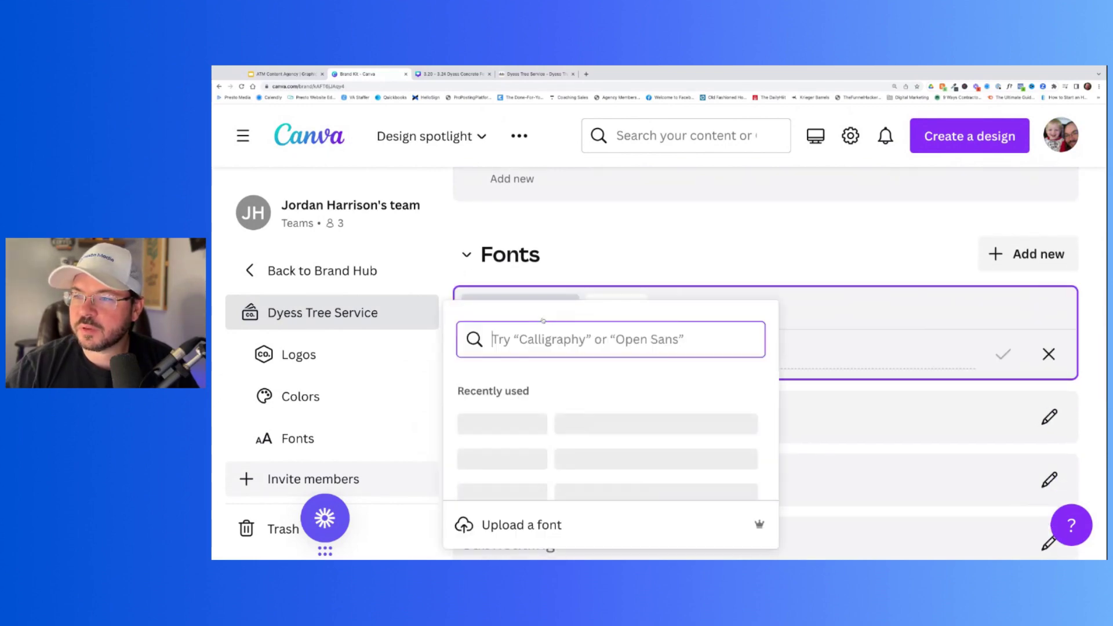
{"action": "type", "text": "jose"}
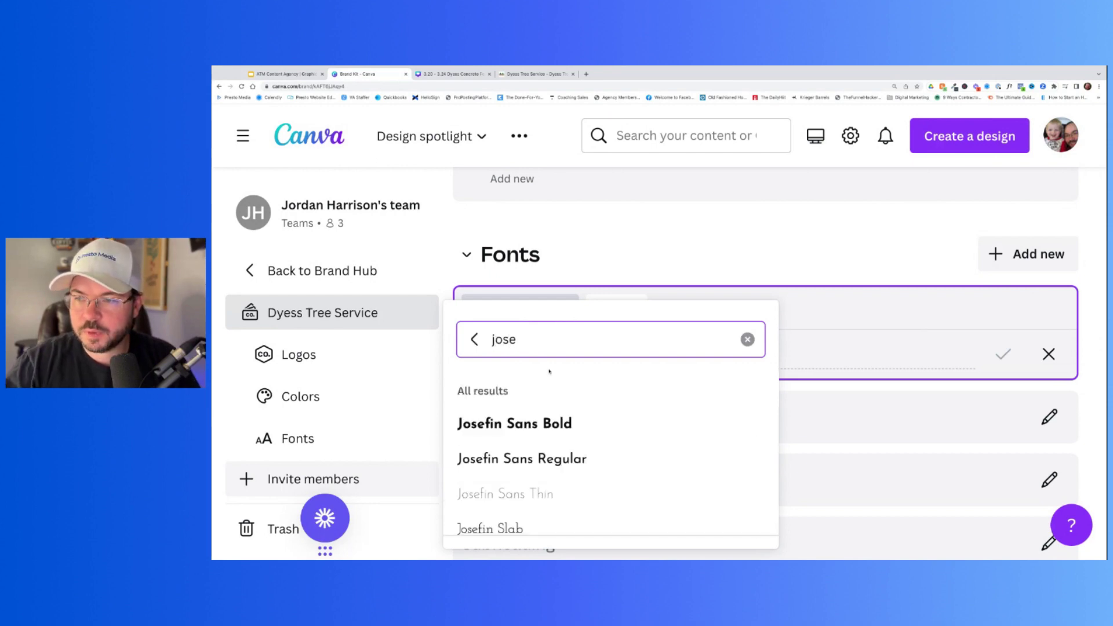
{"action": "left_click", "coordinate": [519, 461]}
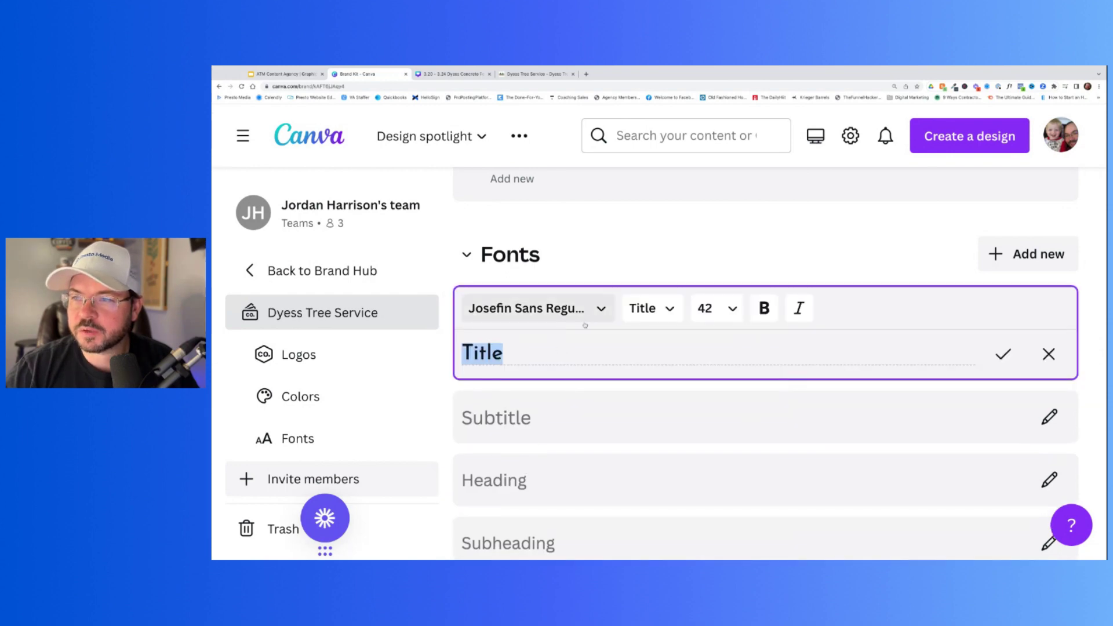
{"action": "left_click", "coordinate": [540, 308]}
{"action": "left_click", "coordinate": [540, 423]}
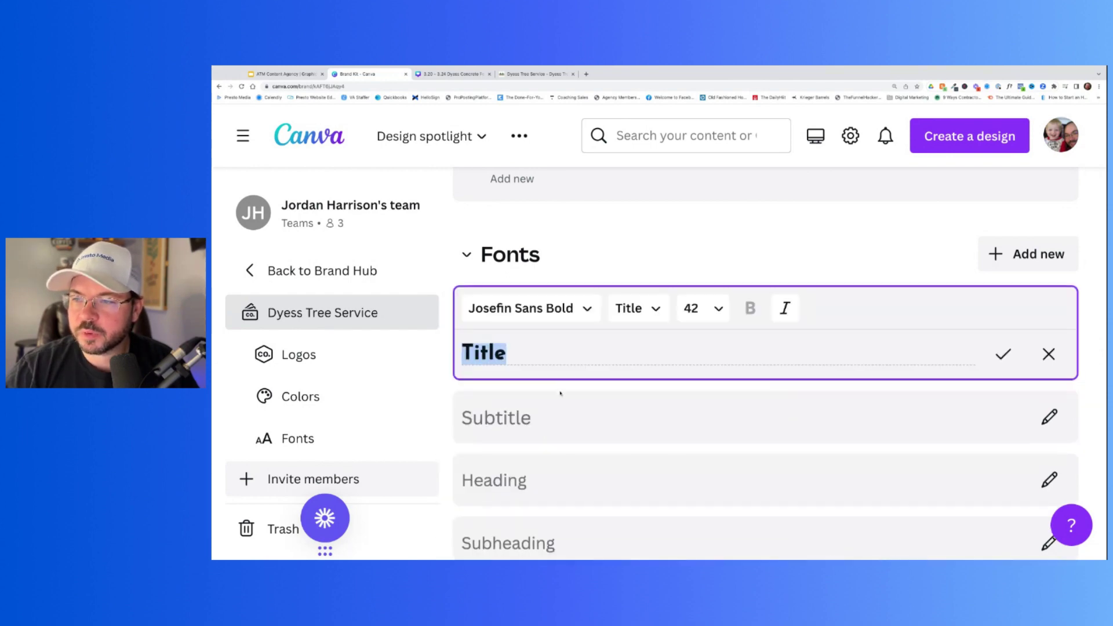
Step: Set the brand kit's Subtitle font to Josefin Sans Regular and its Heading font to Josefin Sans Bold
{"action": "left_click", "coordinate": [535, 420]}
{"action": "left_click", "coordinate": [540, 371]}
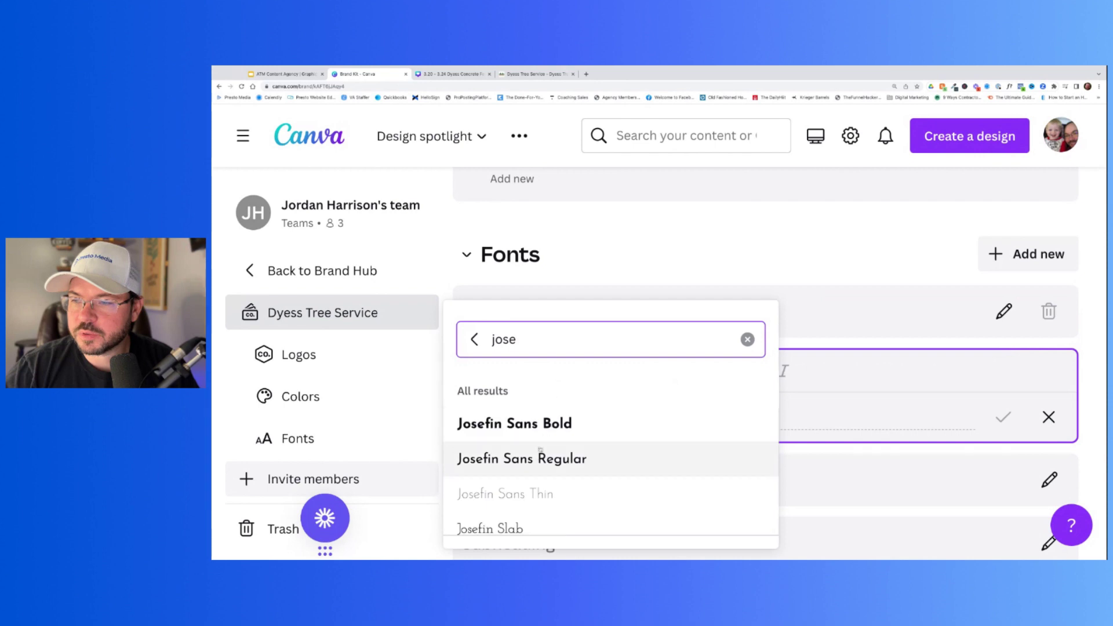
{"action": "left_click", "coordinate": [541, 453]}
{"action": "scroll", "coordinate": [541, 468], "scroll_direction": "down", "scroll_amount": 1}
{"action": "left_click", "coordinate": [538, 425]}
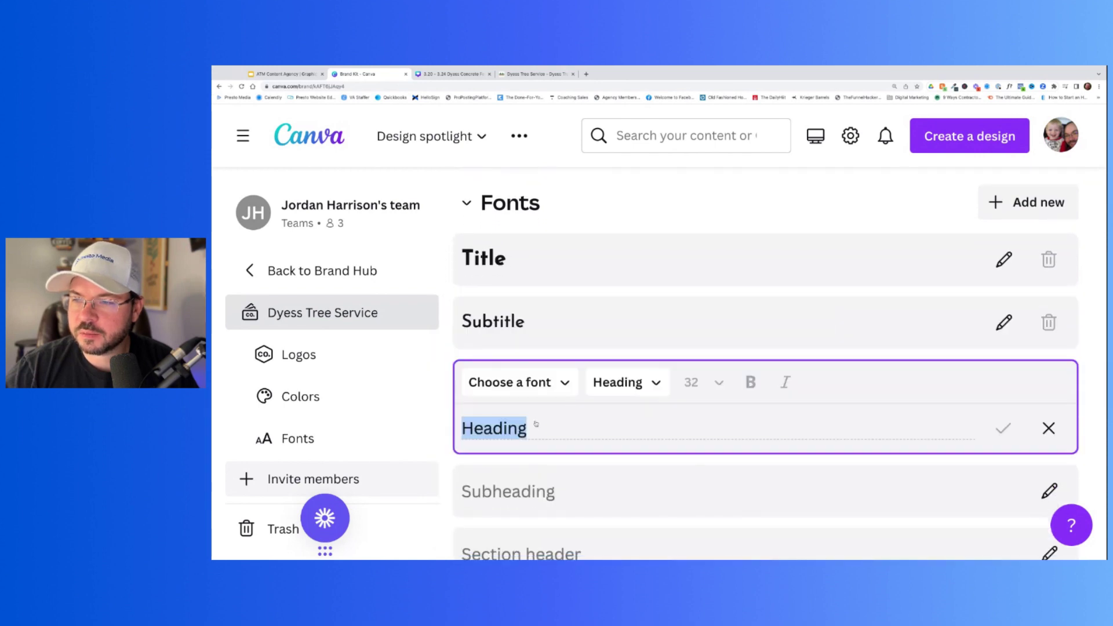
{"action": "left_click", "coordinate": [568, 383]}
{"action": "left_click", "coordinate": [547, 422]}
Step: Set both the Subheading and Section header fonts of the brand kit to Josefin Sans Regular
{"action": "scroll", "coordinate": [540, 394], "scroll_direction": "down", "scroll_amount": 1}
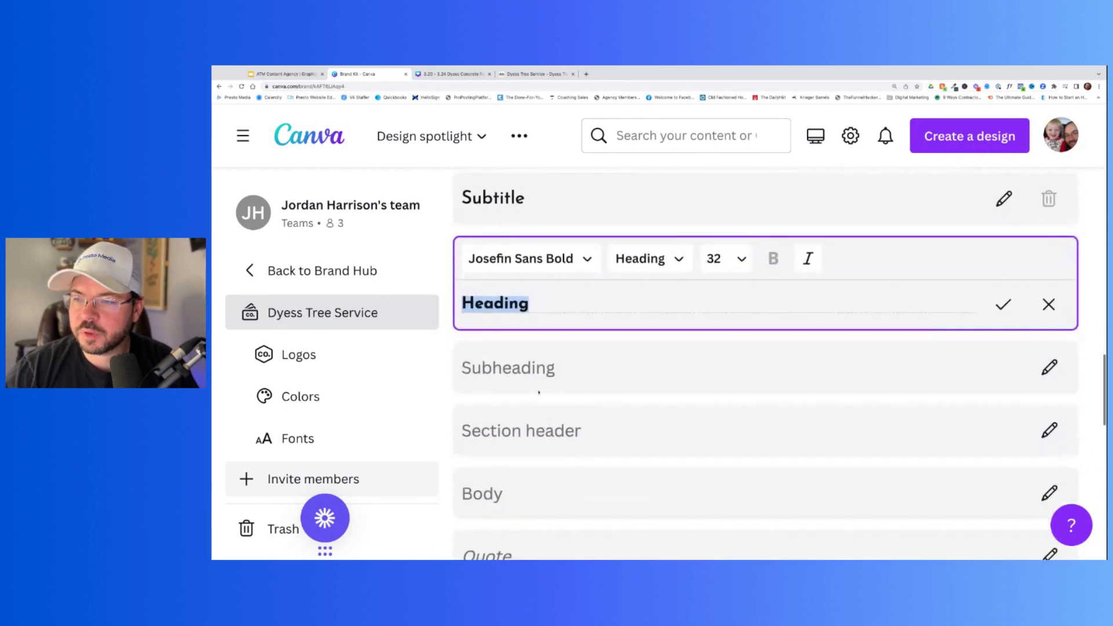
{"action": "left_click", "coordinate": [538, 368]}
{"action": "left_click", "coordinate": [540, 321]}
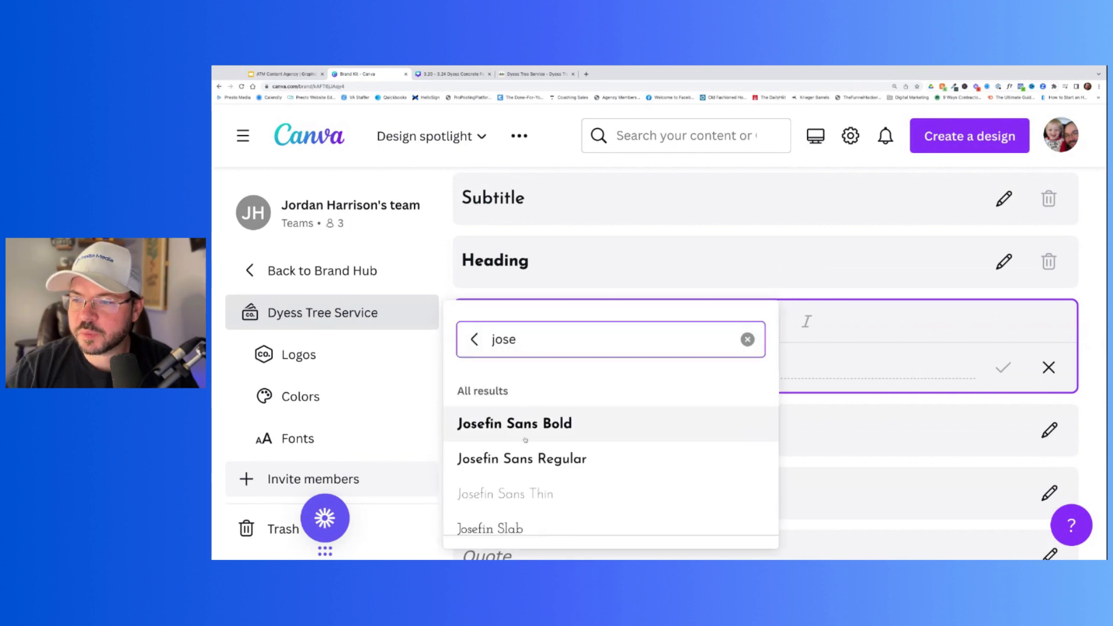
{"action": "left_click", "coordinate": [536, 455]}
{"action": "scroll", "coordinate": [533, 425], "scroll_direction": "down", "scroll_amount": 1}
{"action": "scroll", "coordinate": [534, 424], "scroll_direction": "down", "scroll_amount": 1}
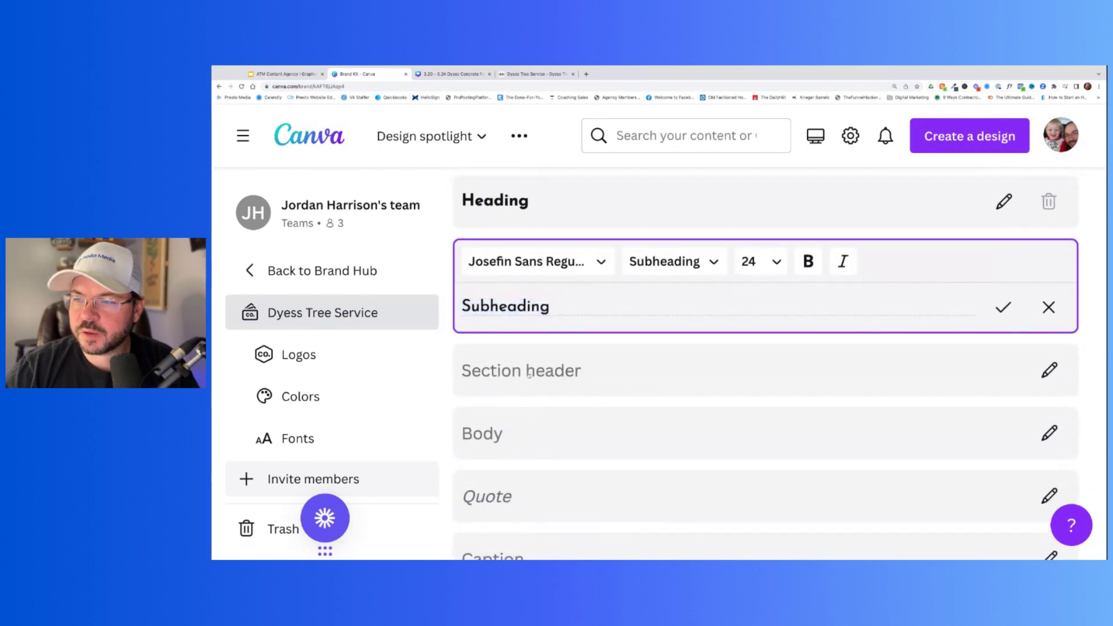
{"action": "left_click", "coordinate": [530, 363]}
{"action": "scroll", "coordinate": [525, 307], "scroll_direction": "down", "scroll_amount": 1}
{"action": "left_click", "coordinate": [522, 278]}
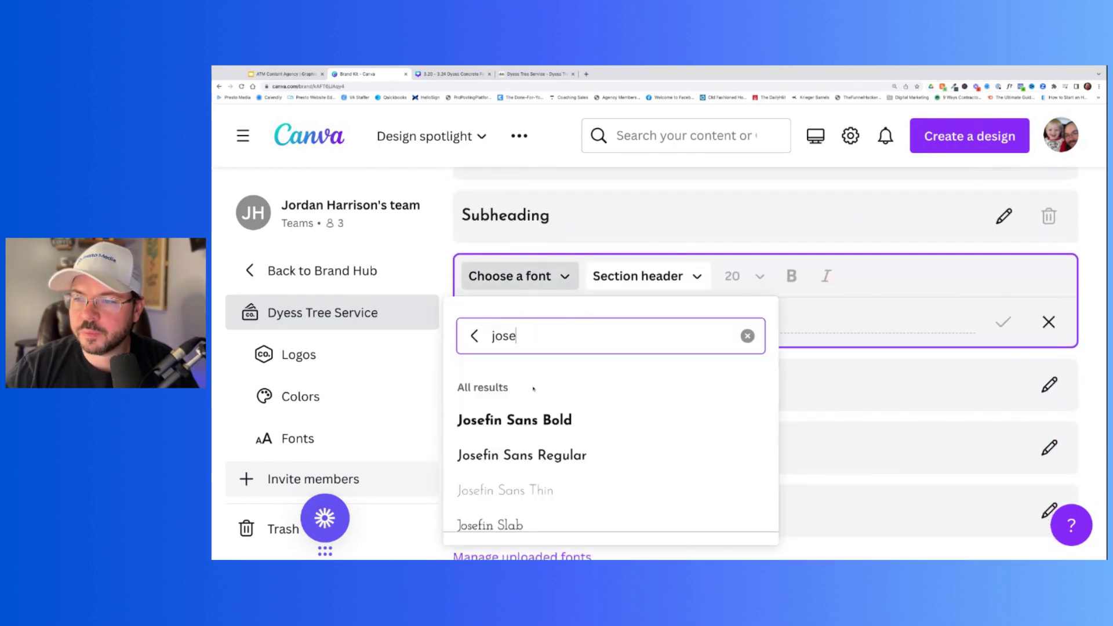
{"action": "left_click", "coordinate": [537, 456]}
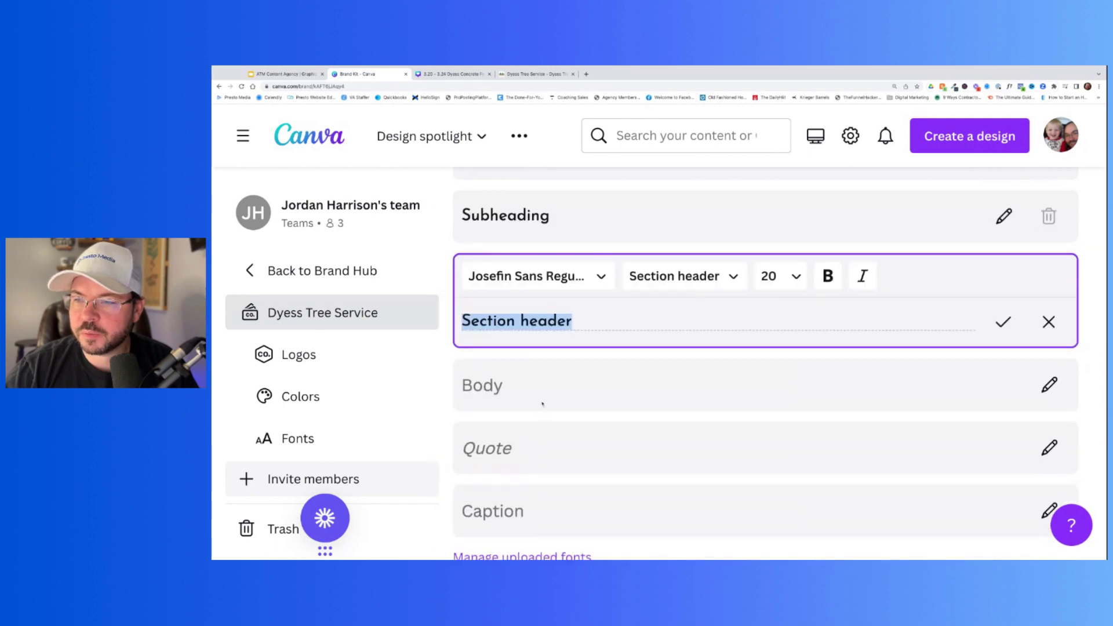
Step: Set the brand kit's Body font to Josefin Sans Thin and go back over the kit up to its logos
{"action": "left_click", "coordinate": [513, 393]}
{"action": "left_click", "coordinate": [521, 340]}
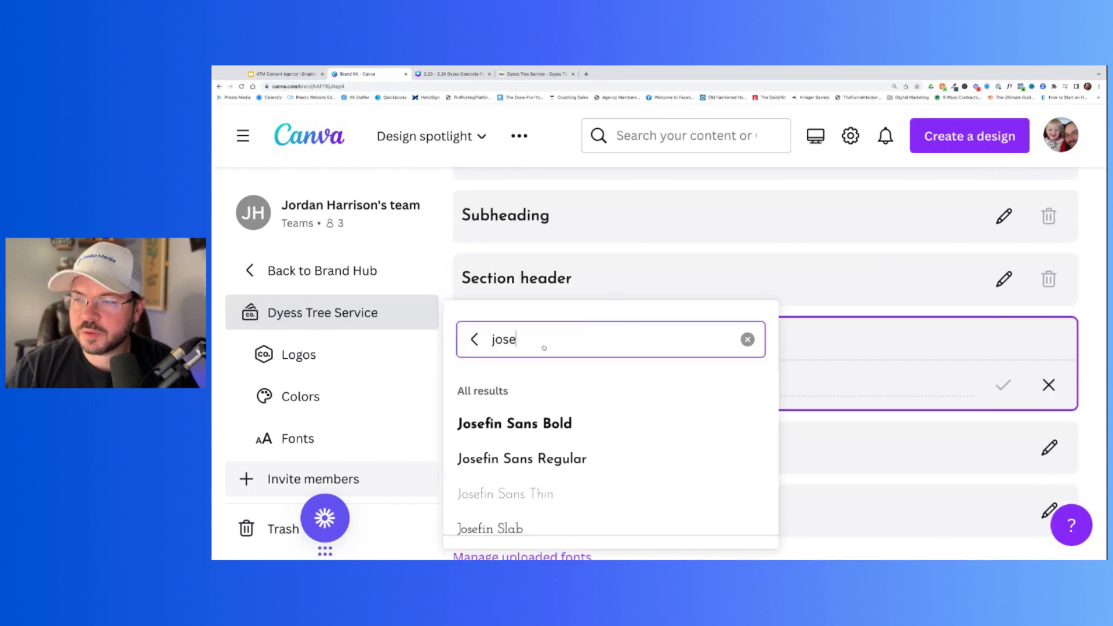
{"action": "left_click", "coordinate": [524, 494]}
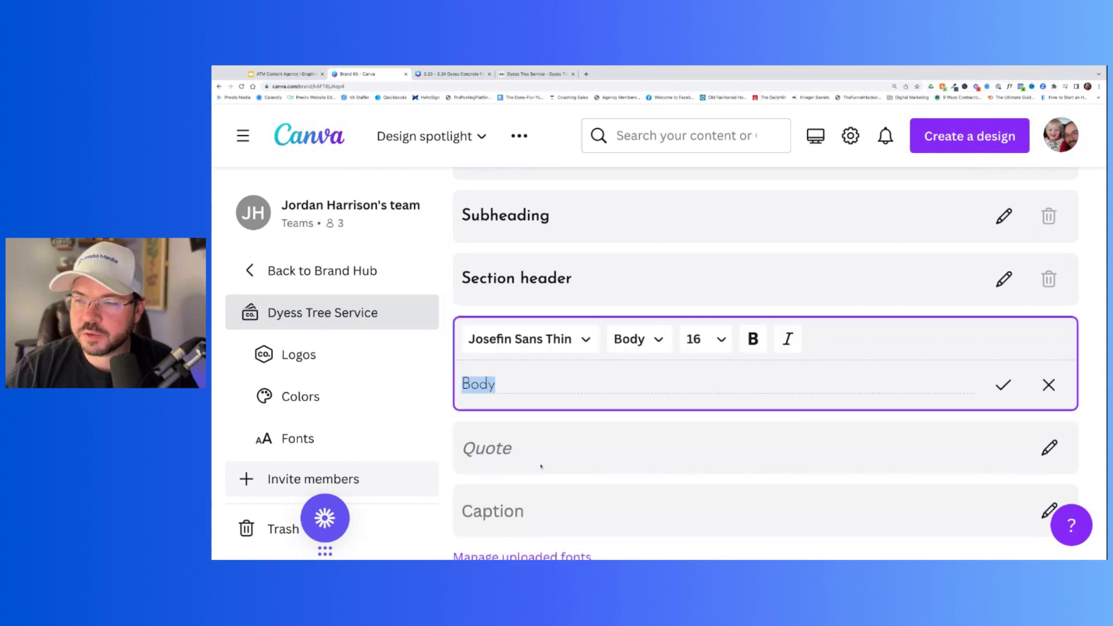
{"action": "scroll", "coordinate": [591, 308], "scroll_direction": "up", "scroll_amount": 6}
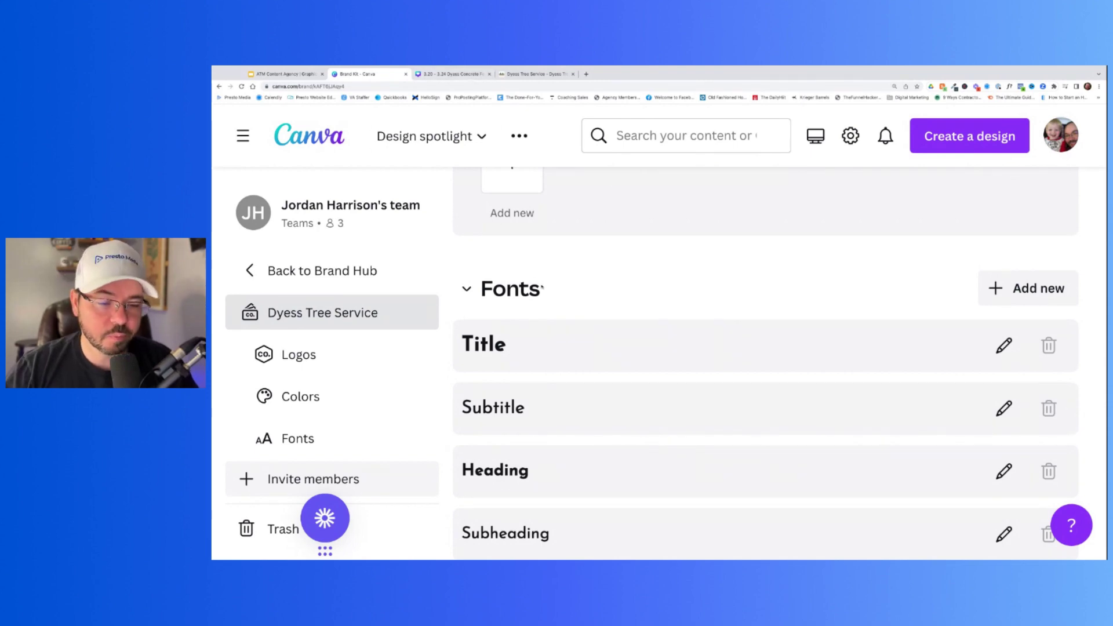
{"action": "scroll", "coordinate": [611, 314], "scroll_direction": "up", "scroll_amount": 10}
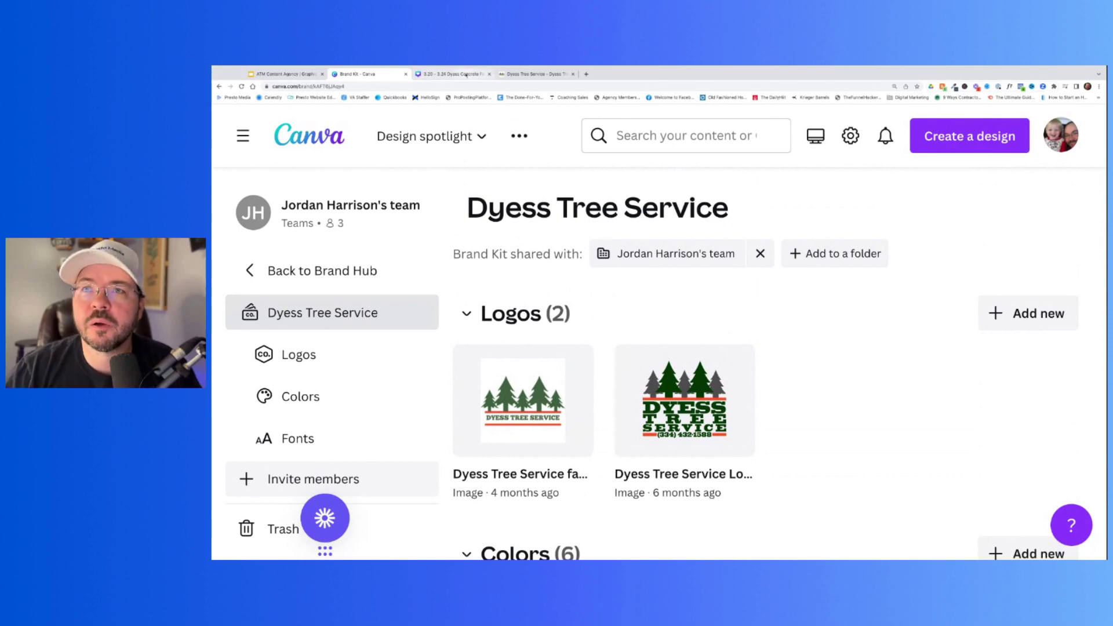
Step: Switch to the Google Slides presentation and review the Graphic Design and Graphic Design - DYI slides full screen, ending the slideshow on the DYI slide
{"action": "left_click", "coordinate": [285, 74]}
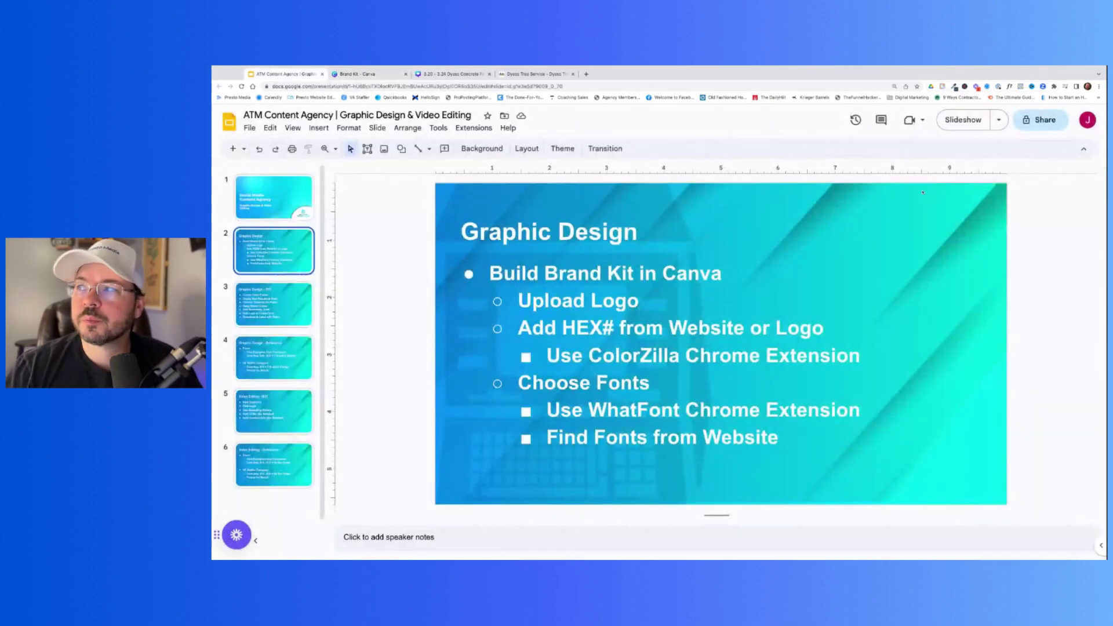
{"action": "left_click", "coordinate": [963, 119]}
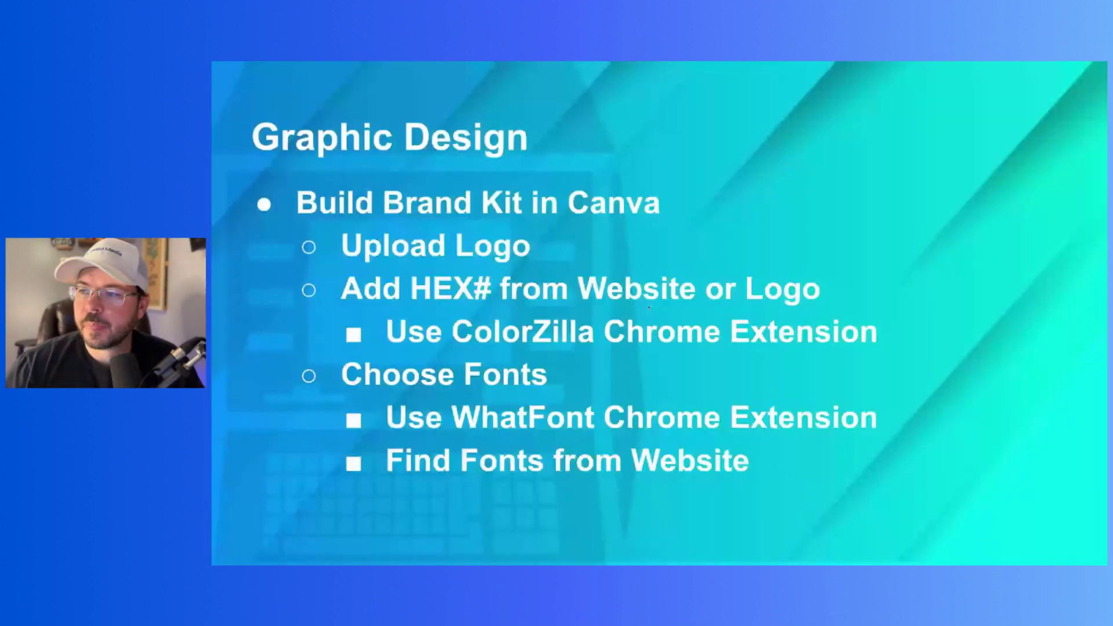
{"action": "key", "text": "Right"}
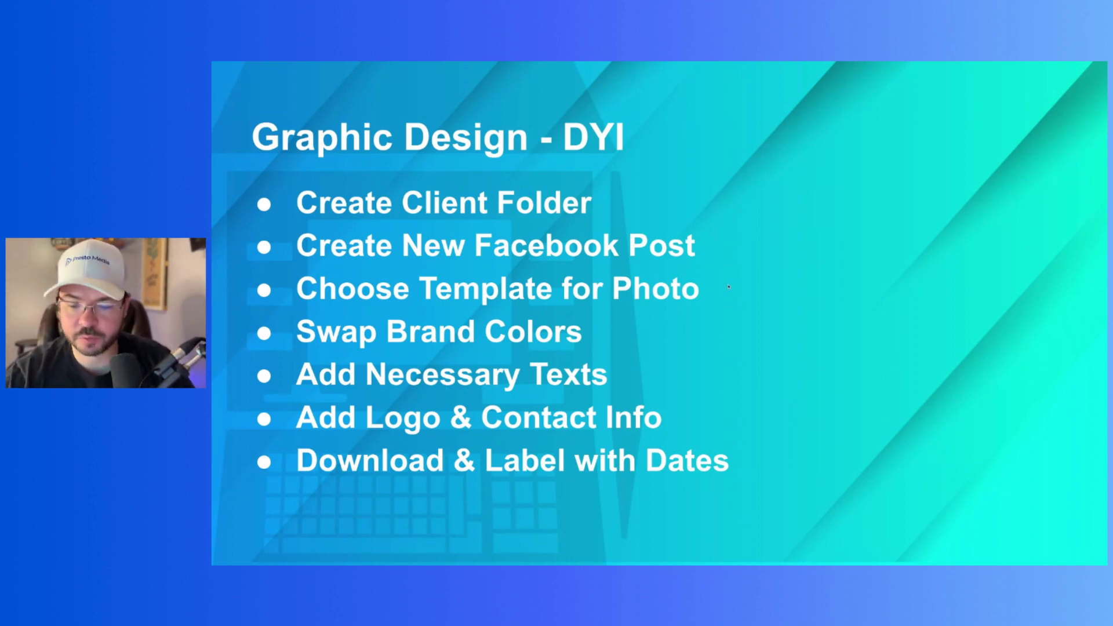
{"action": "key", "text": "Right"}
{"action": "key", "text": "Left"}
{"action": "key", "text": "Escape"}
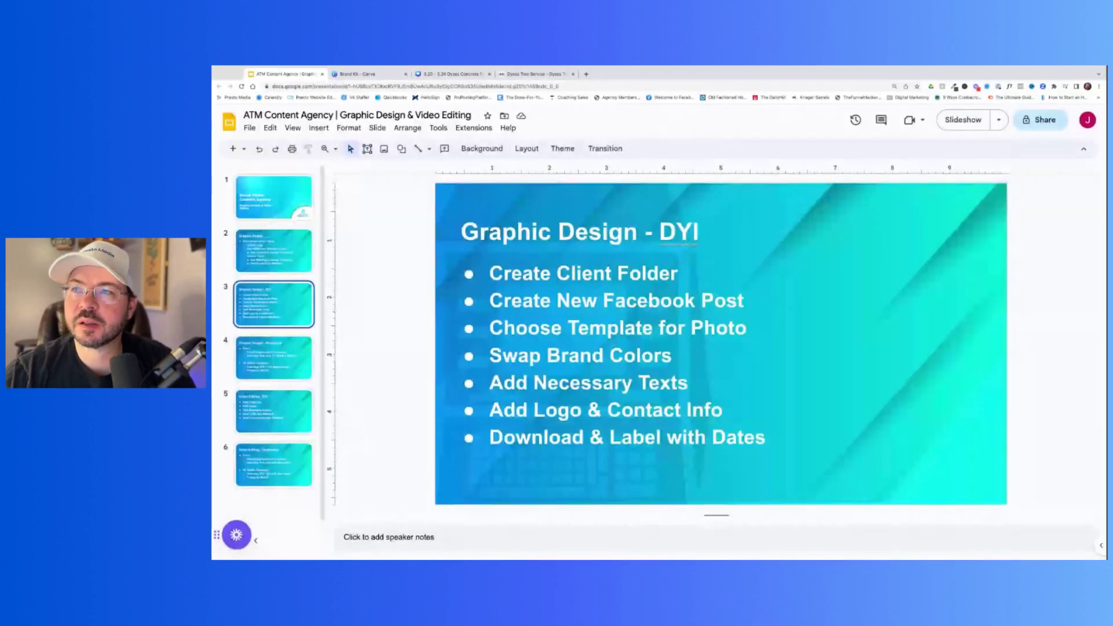
Step: Switch to the Dyess Concrete Fence social posts design in Canva and examine its first page, checking the Dyess Tree Service website in between
{"action": "left_click", "coordinate": [453, 74]}
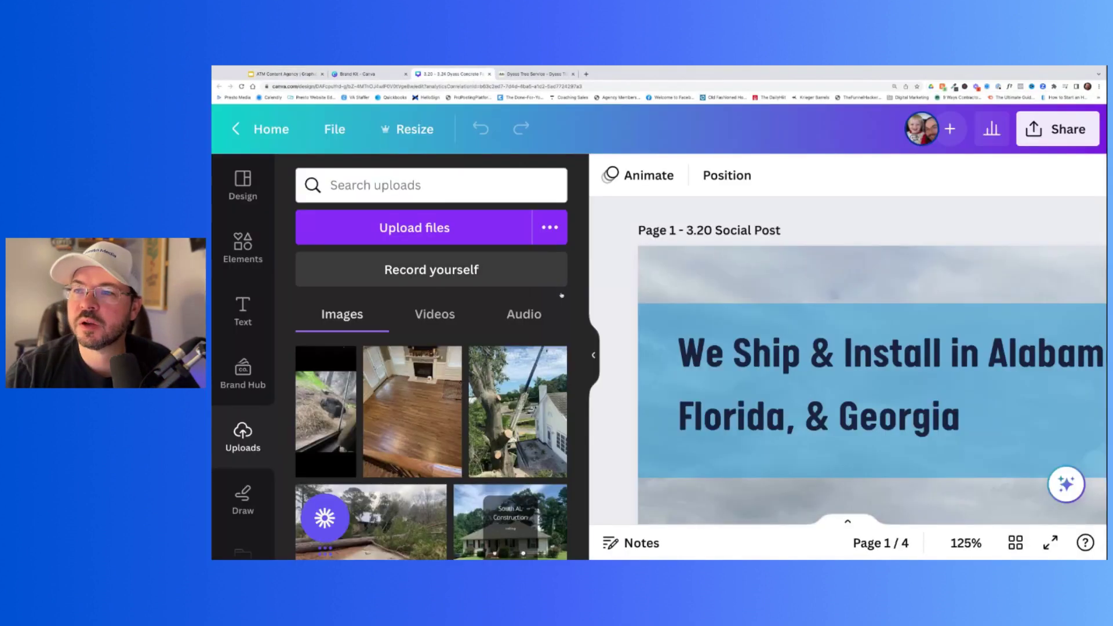
{"action": "scroll", "coordinate": [847, 383], "scroll_direction": "down", "scroll_amount": 5}
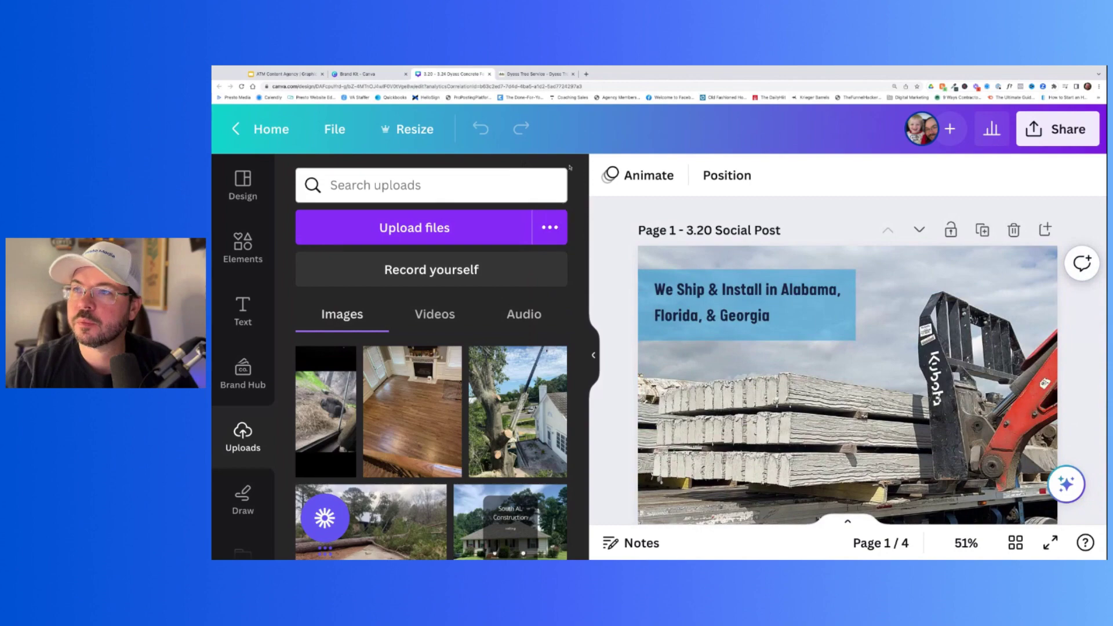
{"action": "key", "text": "ctrl+minus"}
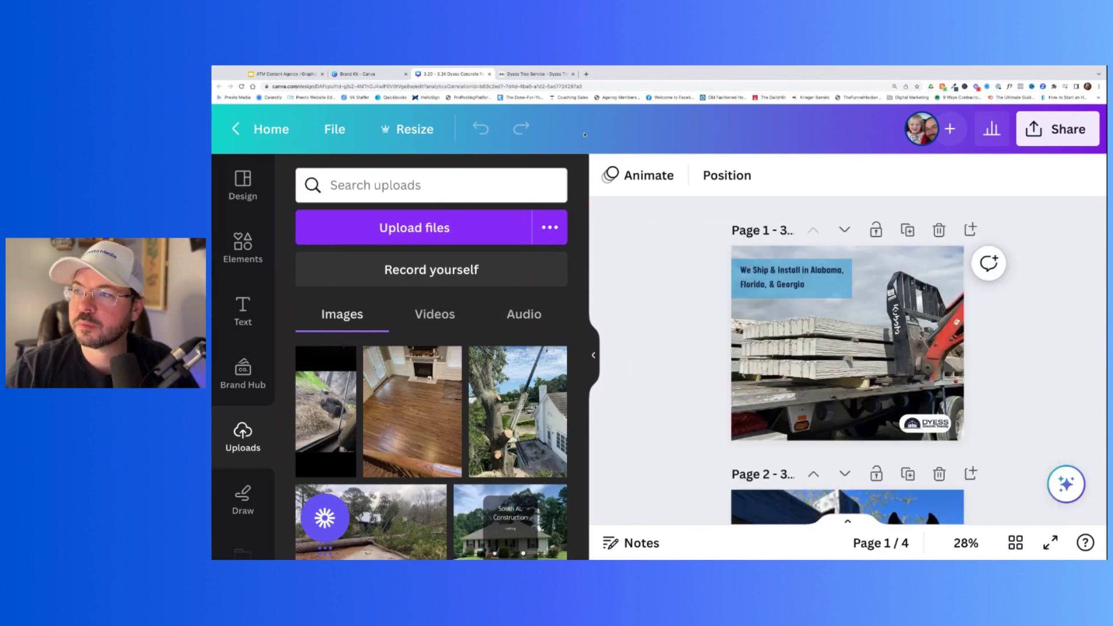
{"action": "key", "text": "ctrl+plus"}
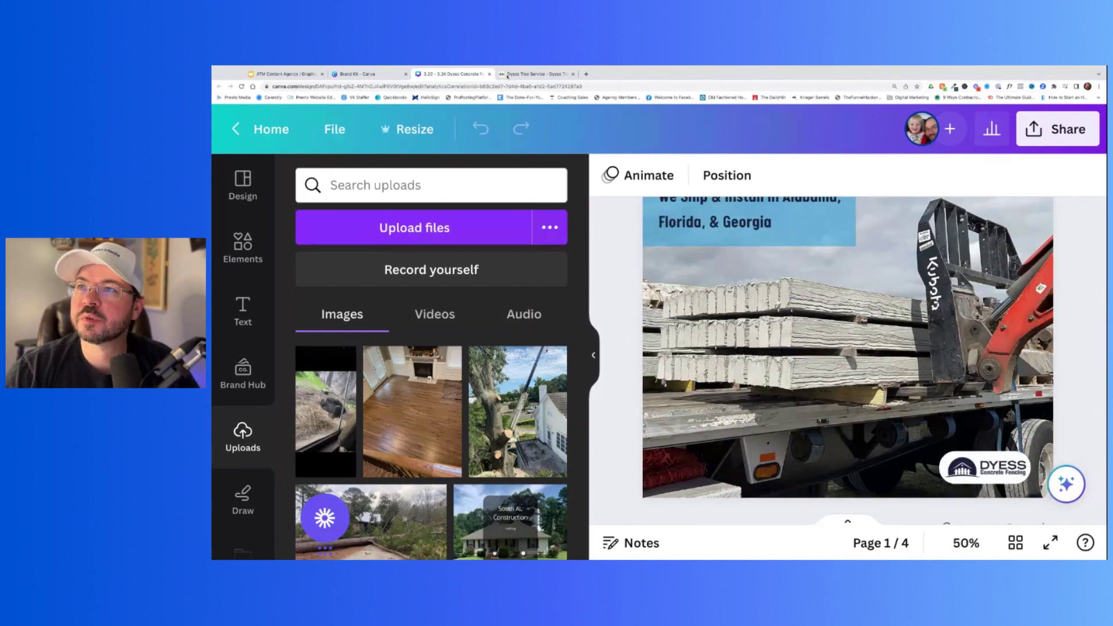
{"action": "left_click", "coordinate": [525, 75]}
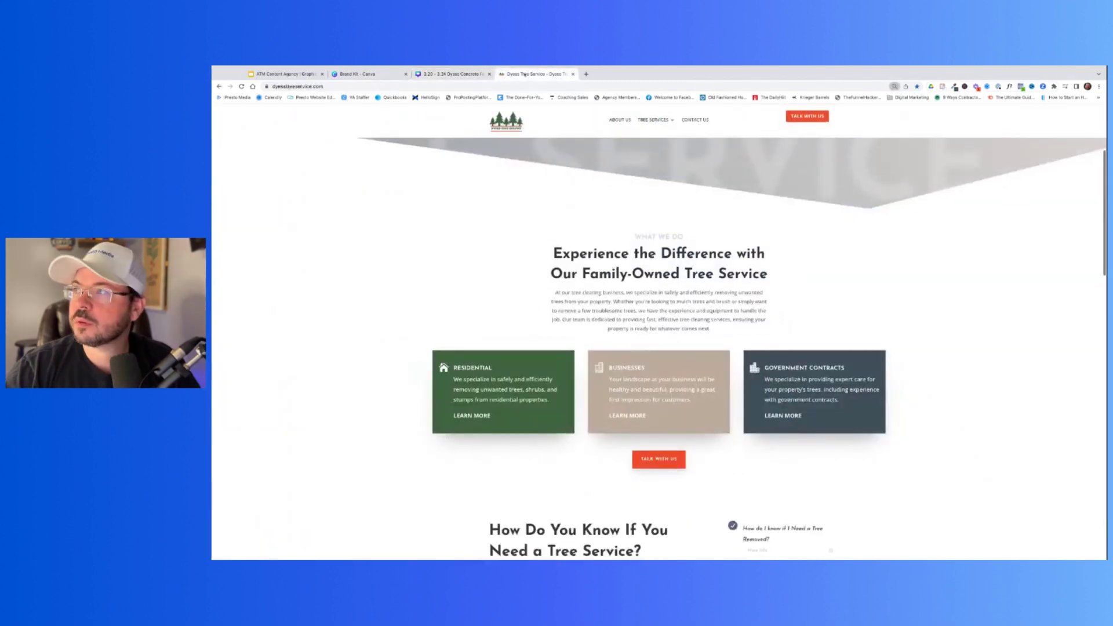
{"action": "left_click", "coordinate": [452, 75]}
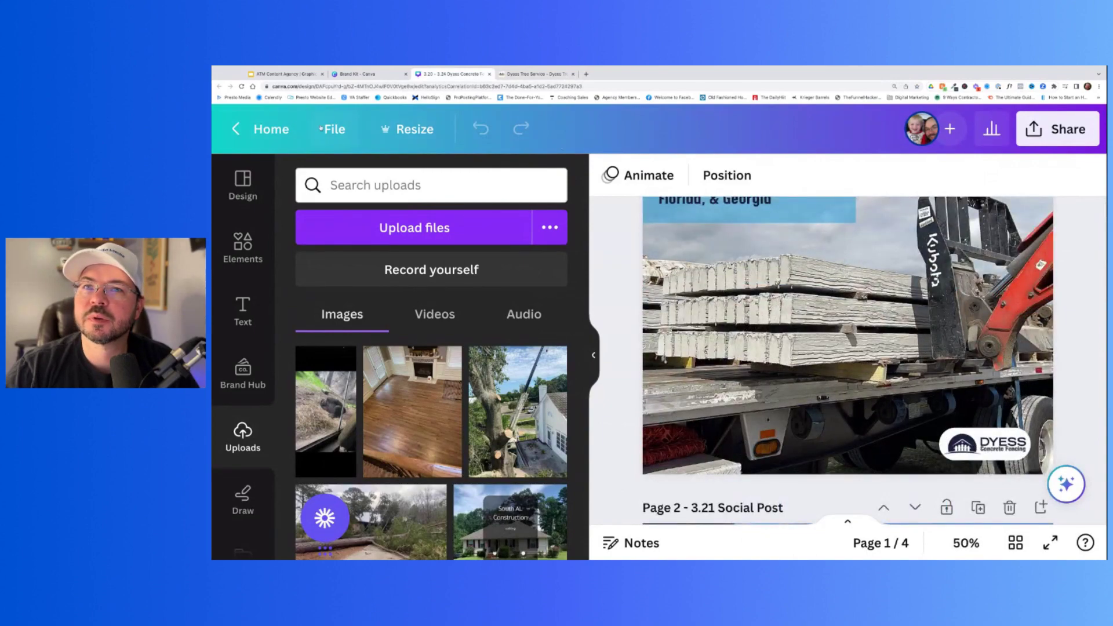
Step: From Canva's home page, open the 3.20 - 3.24 Dyess Concrete Fence Social Posts design and review its title, dated page names and post graphics
{"action": "left_click", "coordinate": [269, 116]}
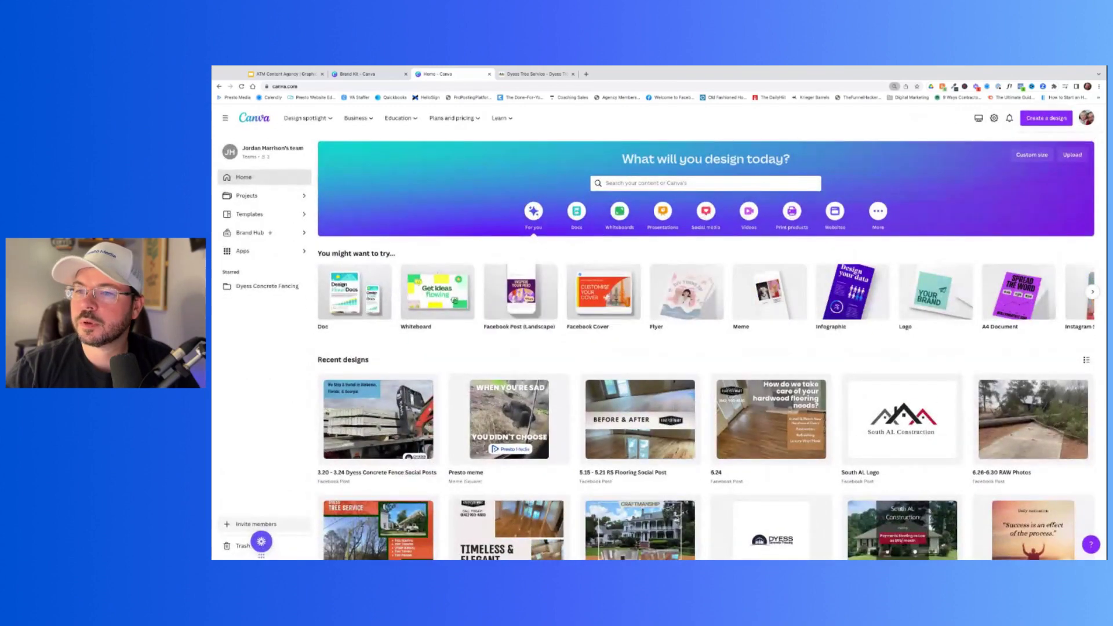
{"action": "left_click", "coordinate": [410, 423]}
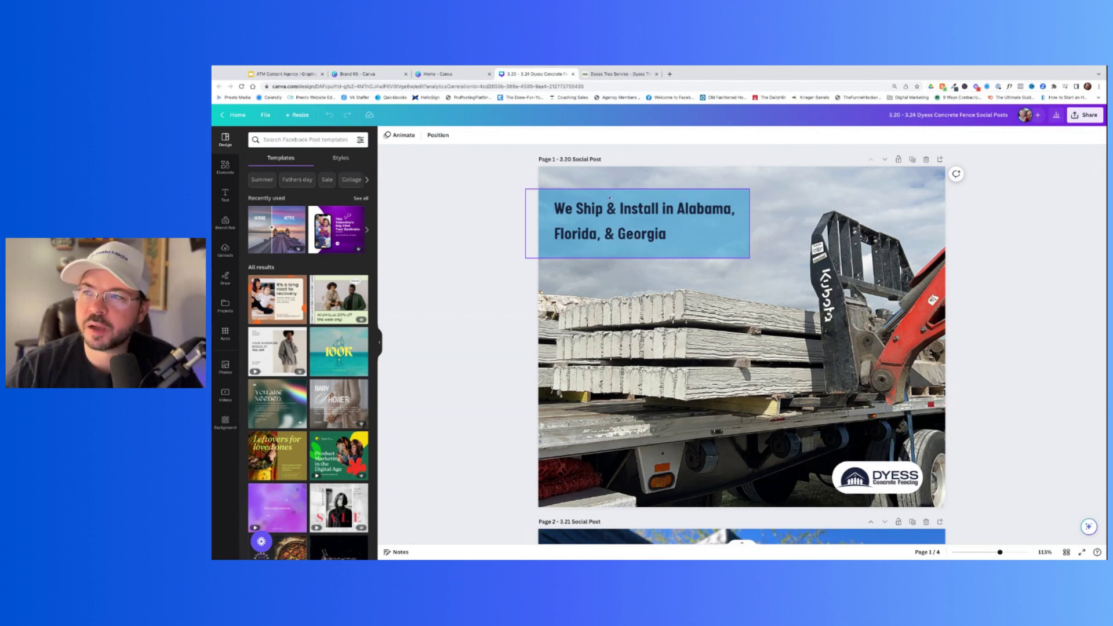
{"action": "double_click", "coordinate": [565, 159]}
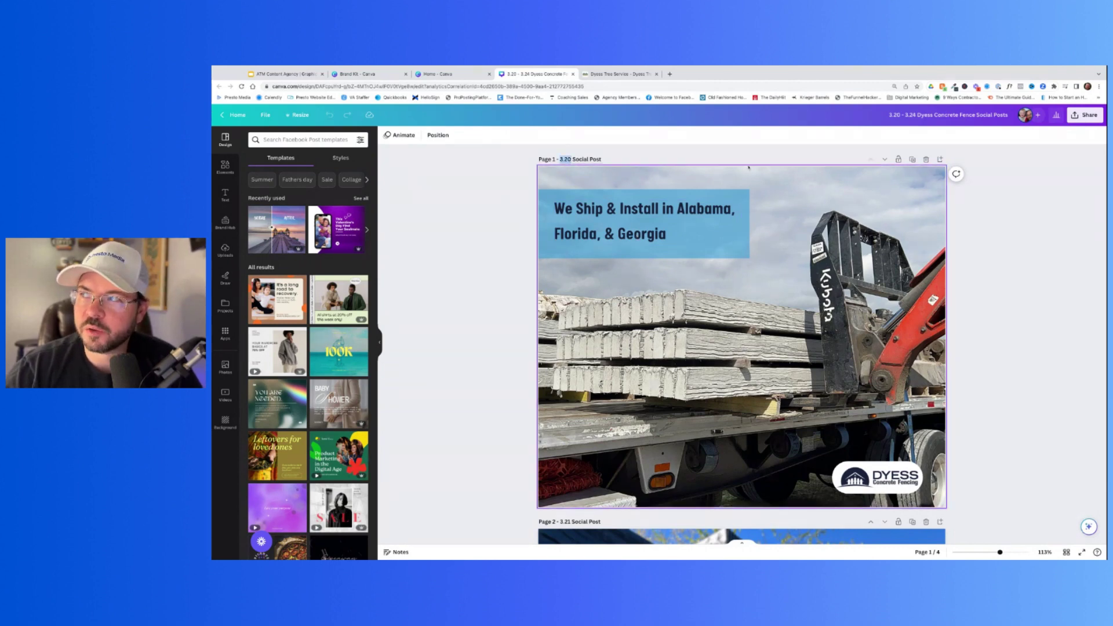
{"action": "left_click", "coordinate": [979, 114]}
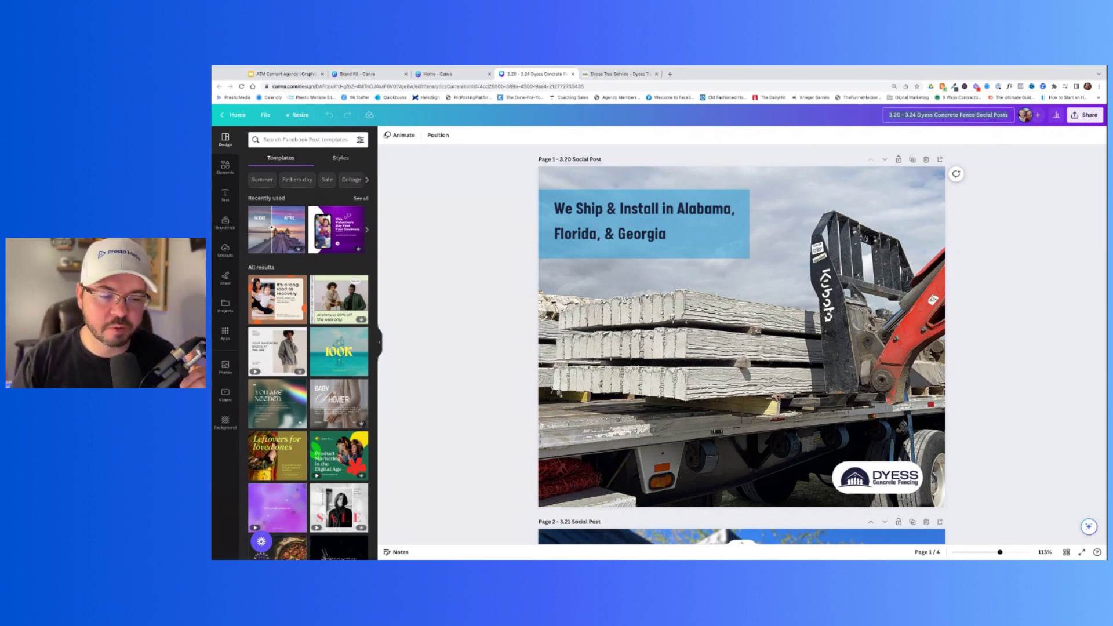
{"action": "scroll", "coordinate": [742, 342], "scroll_direction": "down", "scroll_amount": 1}
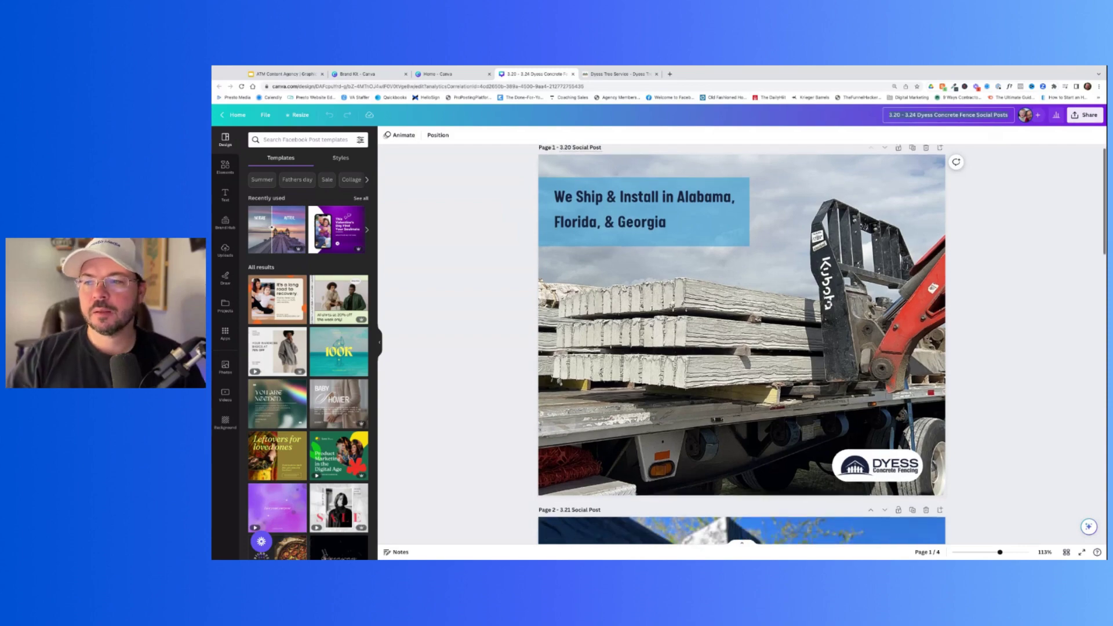
{"action": "scroll", "coordinate": [742, 345], "scroll_direction": "down", "scroll_amount": 3}
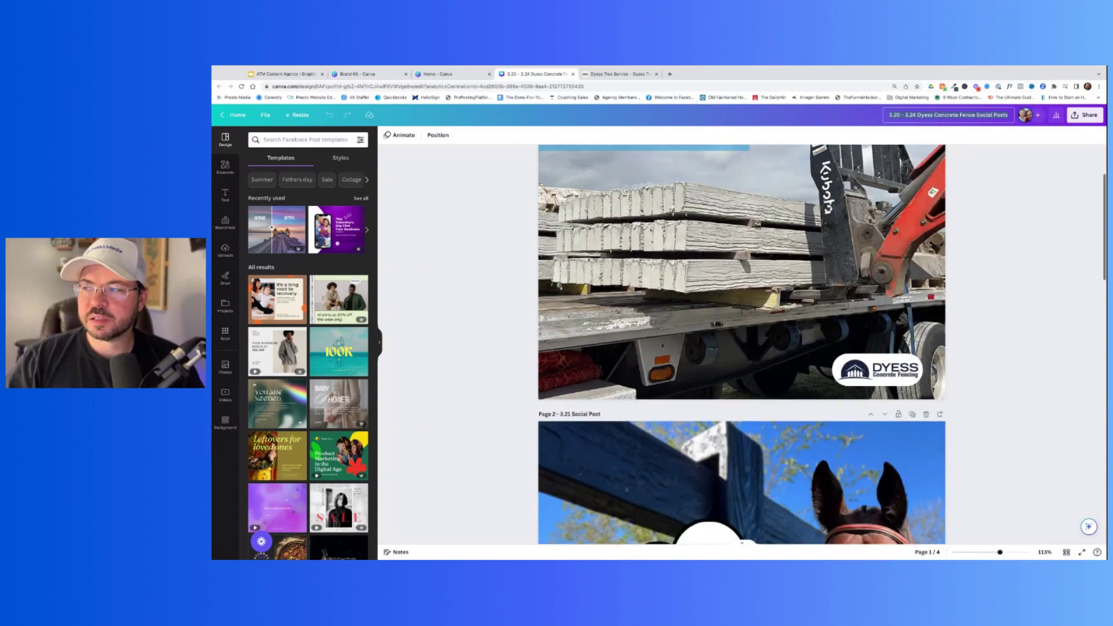
{"action": "scroll", "coordinate": [743, 345], "scroll_direction": "down", "scroll_amount": 10}
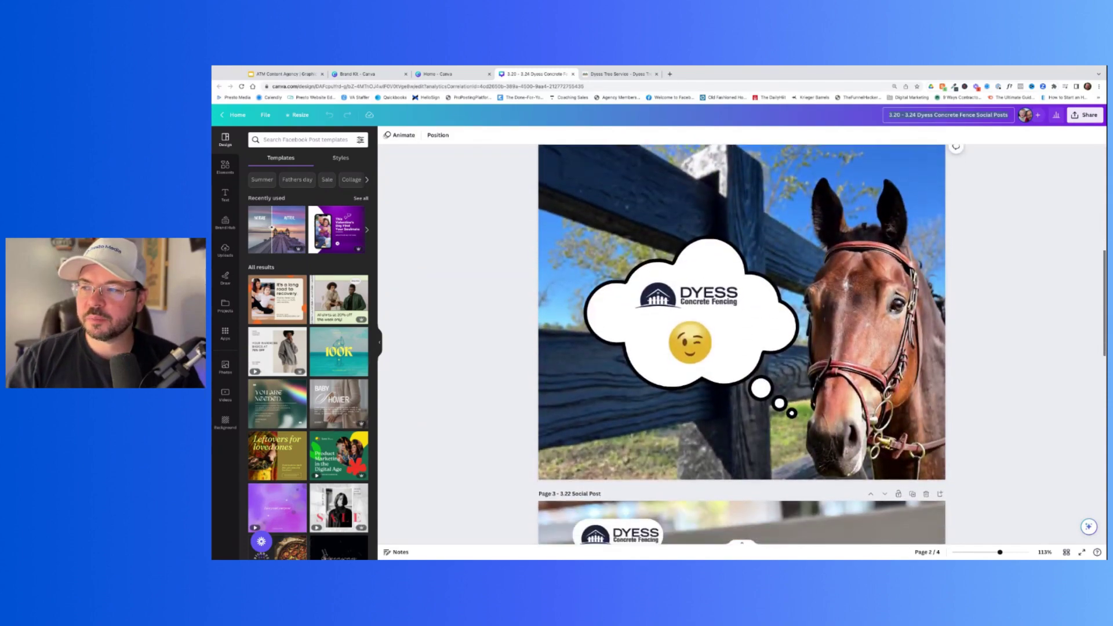
{"action": "scroll", "coordinate": [555, 213], "scroll_direction": "down", "scroll_amount": 10}
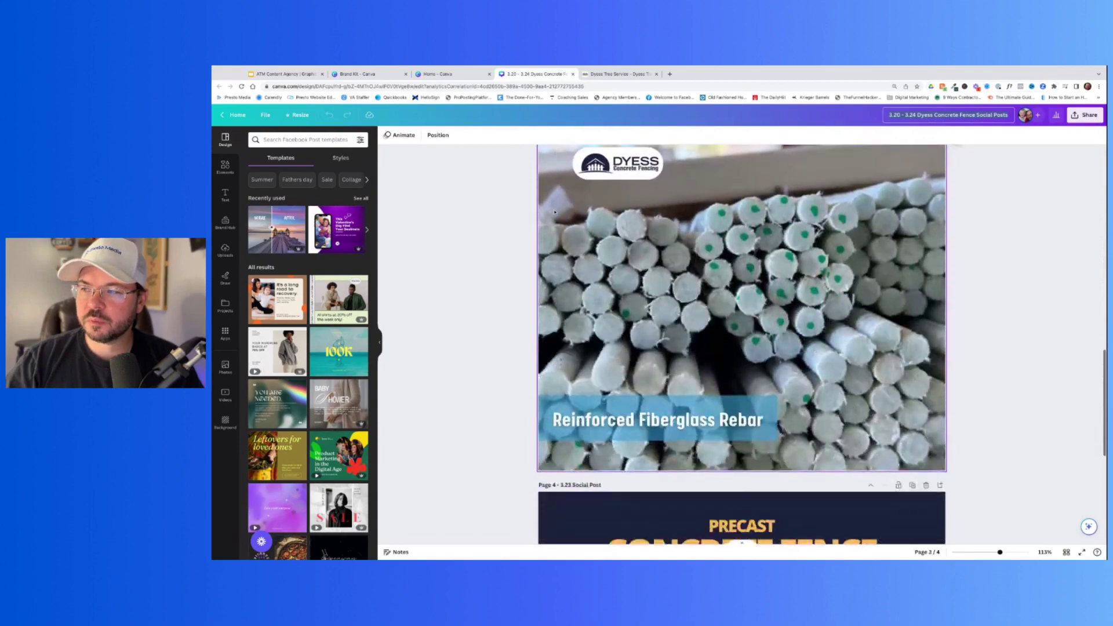
Step: Add a blank page after the 3.23 Social Post page and bring up the uploaded images
{"action": "scroll", "coordinate": [555, 213], "scroll_direction": "down", "scroll_amount": 9}
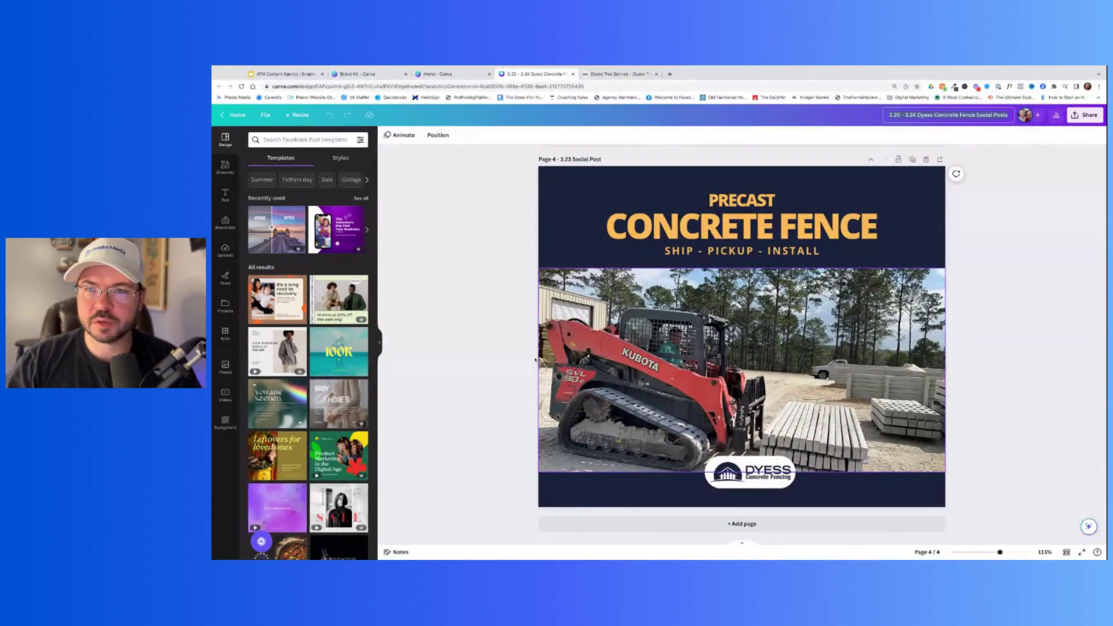
{"action": "left_click", "coordinate": [225, 250]}
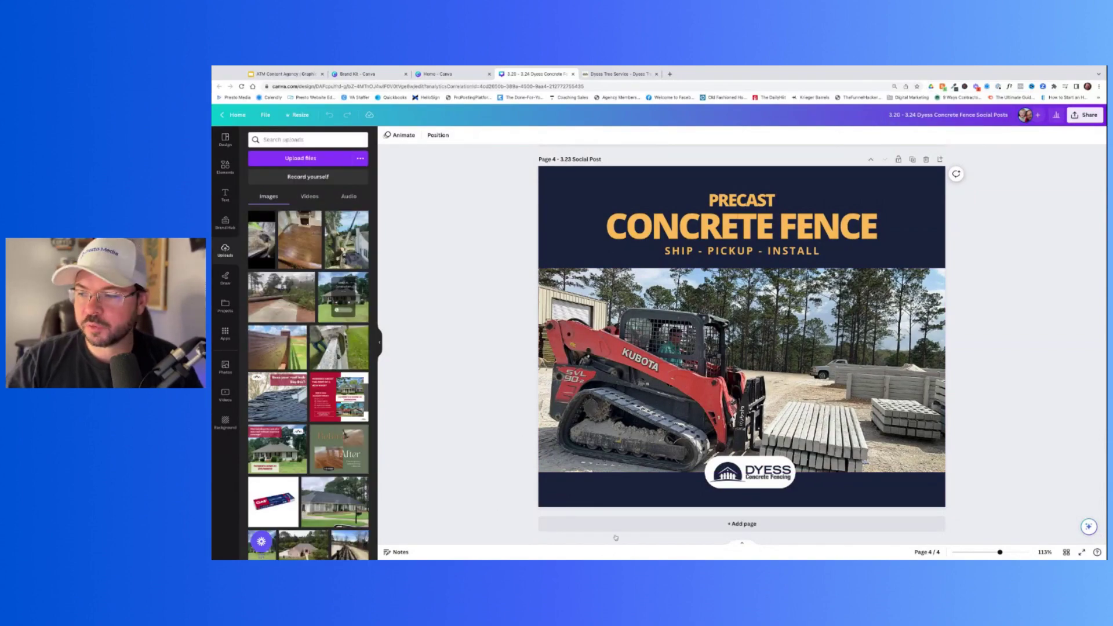
{"action": "left_click", "coordinate": [728, 525]}
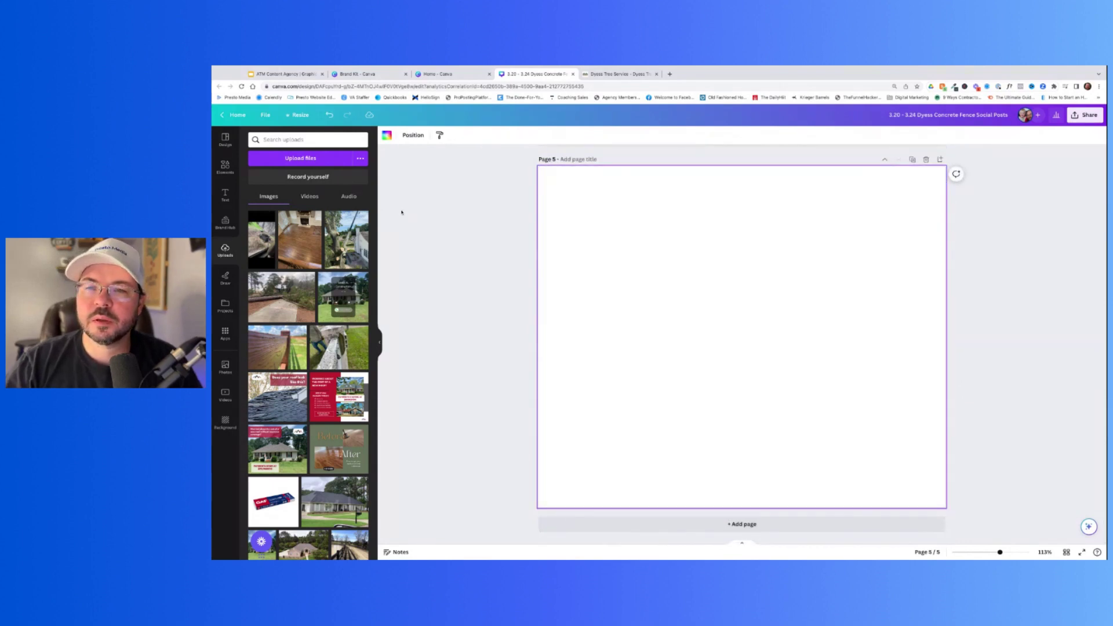
{"action": "scroll", "coordinate": [345, 290], "scroll_direction": "down", "scroll_amount": 1}
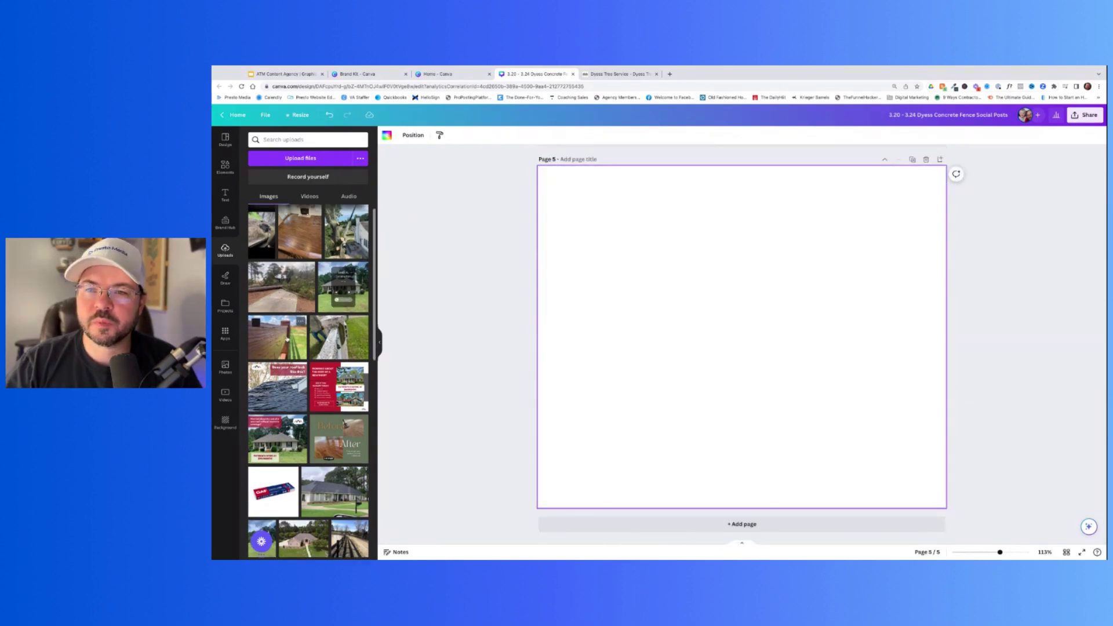
{"action": "mouse_move", "coordinate": [287, 339]}
{"action": "left_mouse_down"}
{"action": "mouse_move", "coordinate": [501, 335]}
{"action": "mouse_move", "coordinate": [741, 393]}
{"action": "mouse_move", "coordinate": [728, 373]}
{"action": "mouse_move", "coordinate": [278, 302]}
{"action": "mouse_move", "coordinate": [286, 337]}
{"action": "left_mouse_up"}
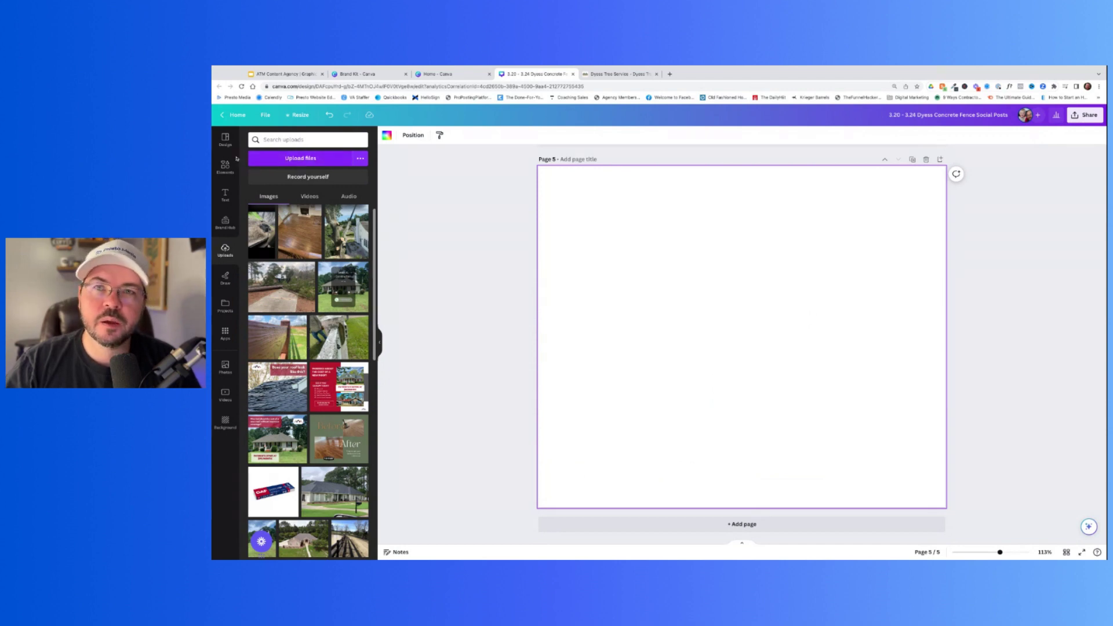
Step: Search the templates for "before and after" and apply the Simple Before and After LUT Slider template to page 5
{"action": "left_click", "coordinate": [225, 140]}
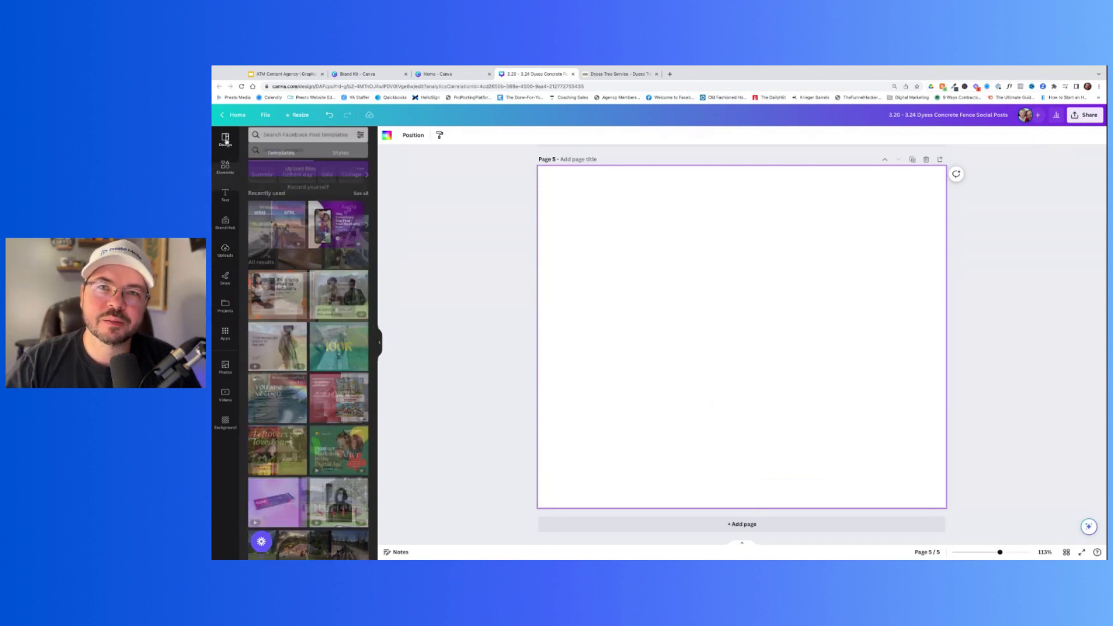
{"action": "left_click", "coordinate": [301, 140]}
{"action": "type", "text": "b"}
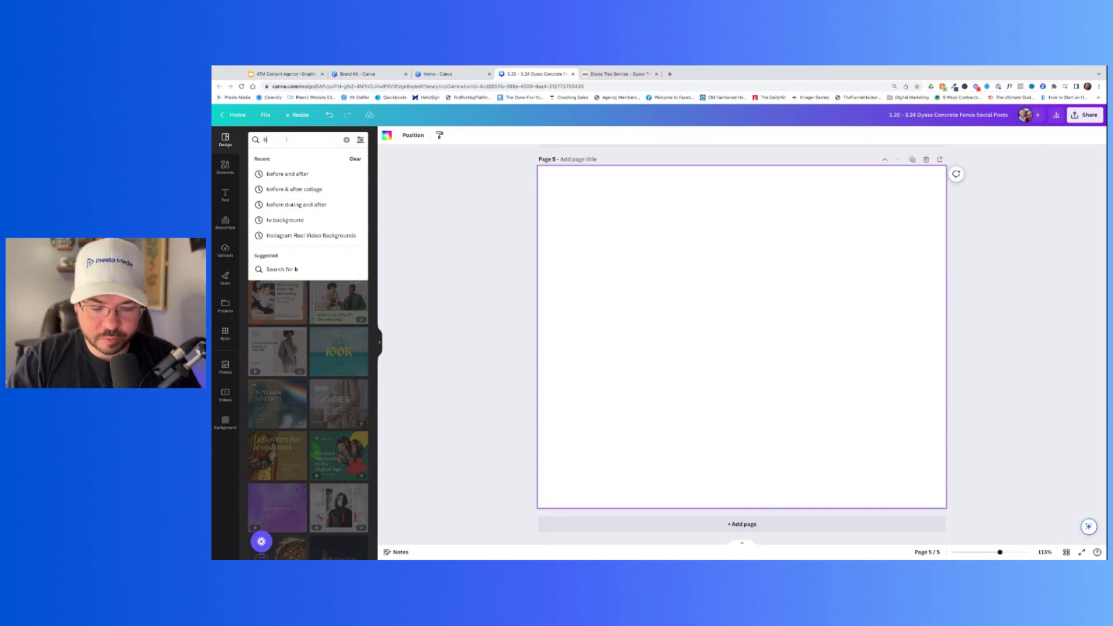
{"action": "type", "text": "efore and after"}
{"action": "key", "text": "Return"}
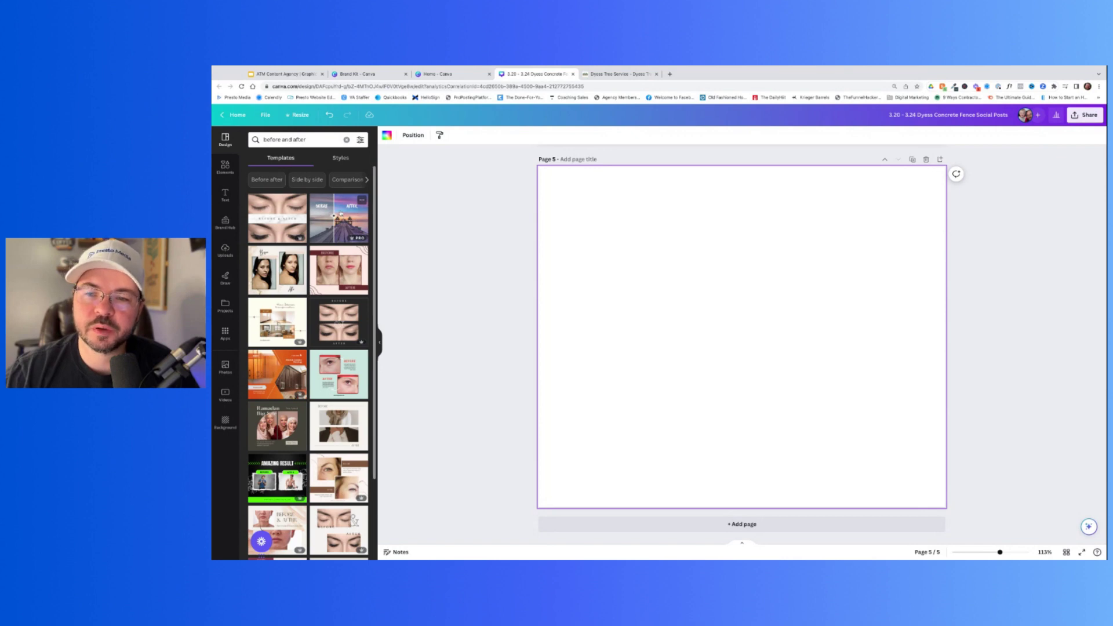
{"action": "left_click", "coordinate": [341, 214]}
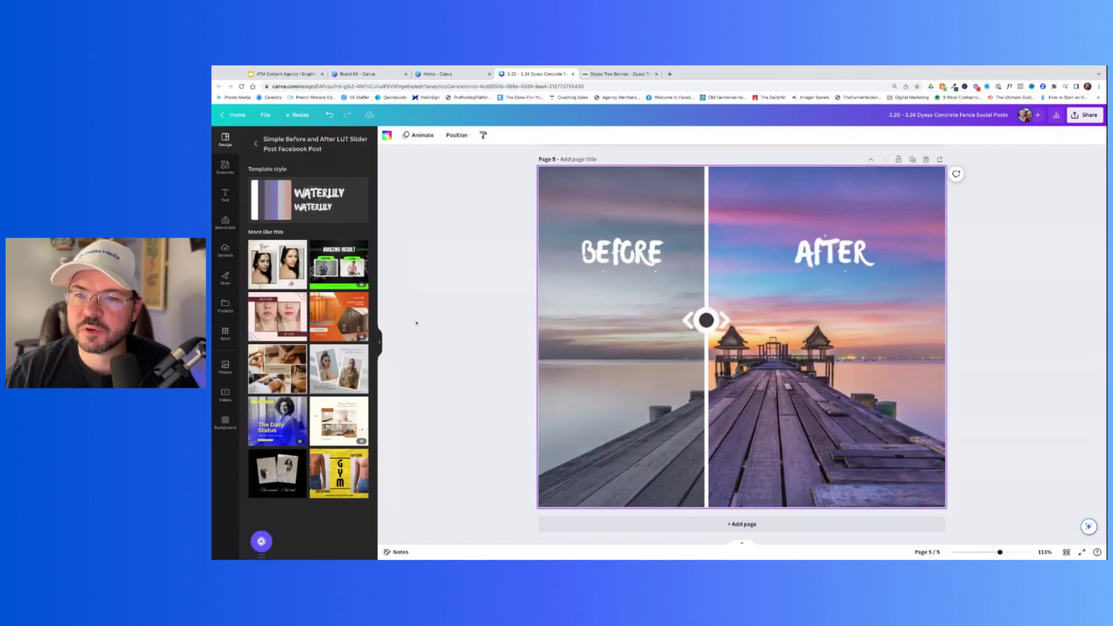
Step: Replace the template's AFTER photo with the uploaded brown fence image and its BEFORE photo with the adjacent grey concrete fence image
{"action": "left_click", "coordinate": [225, 252]}
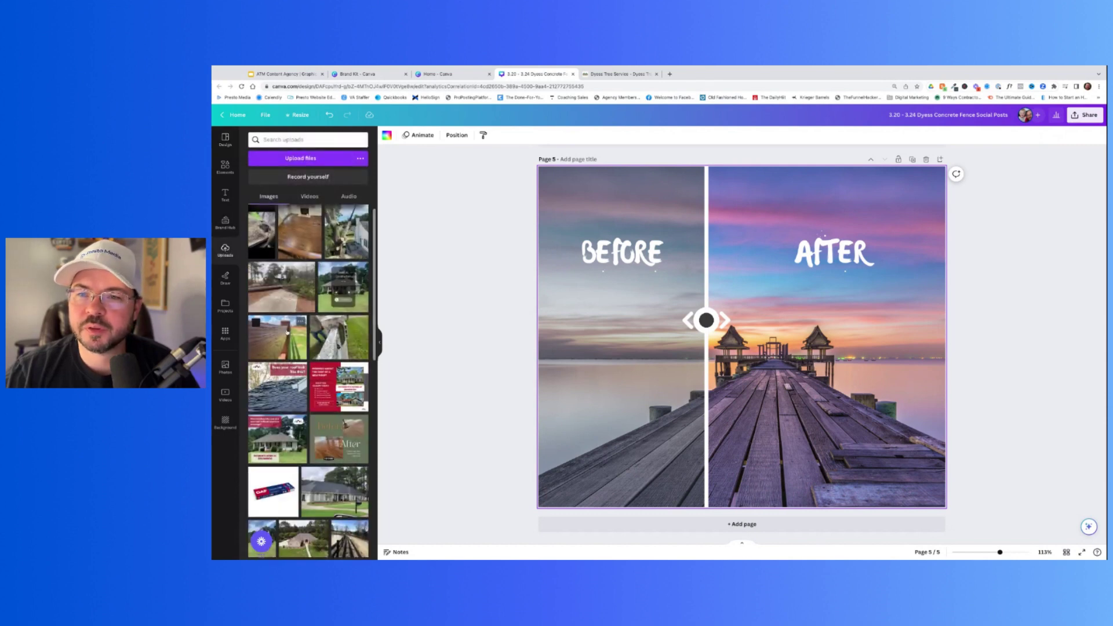
{"action": "left_click", "coordinate": [288, 332]}
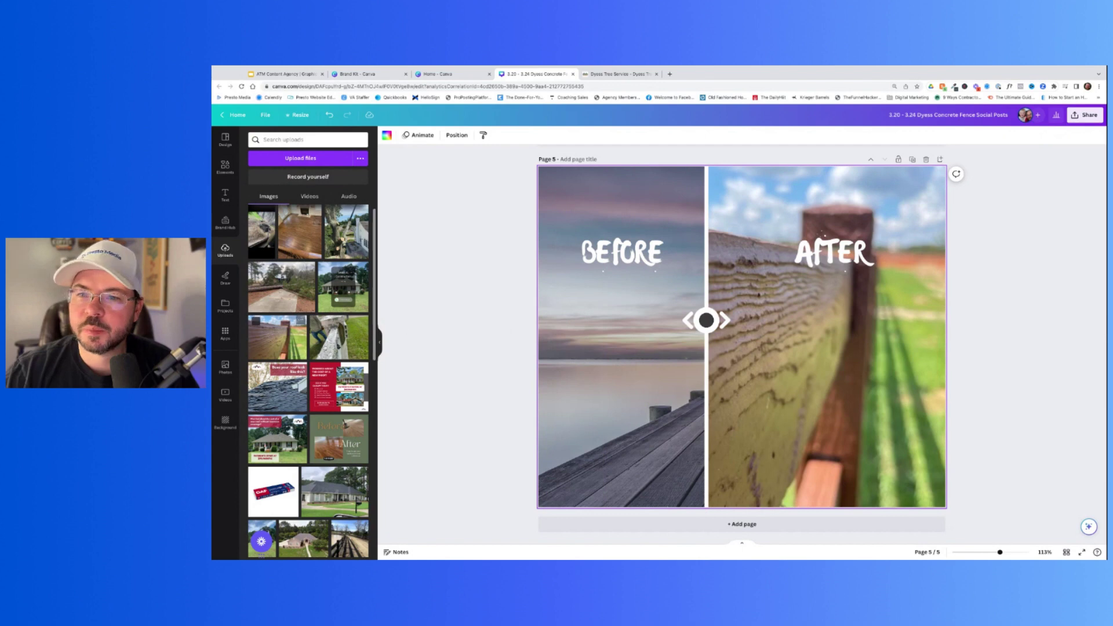
{"action": "left_click", "coordinate": [339, 337]}
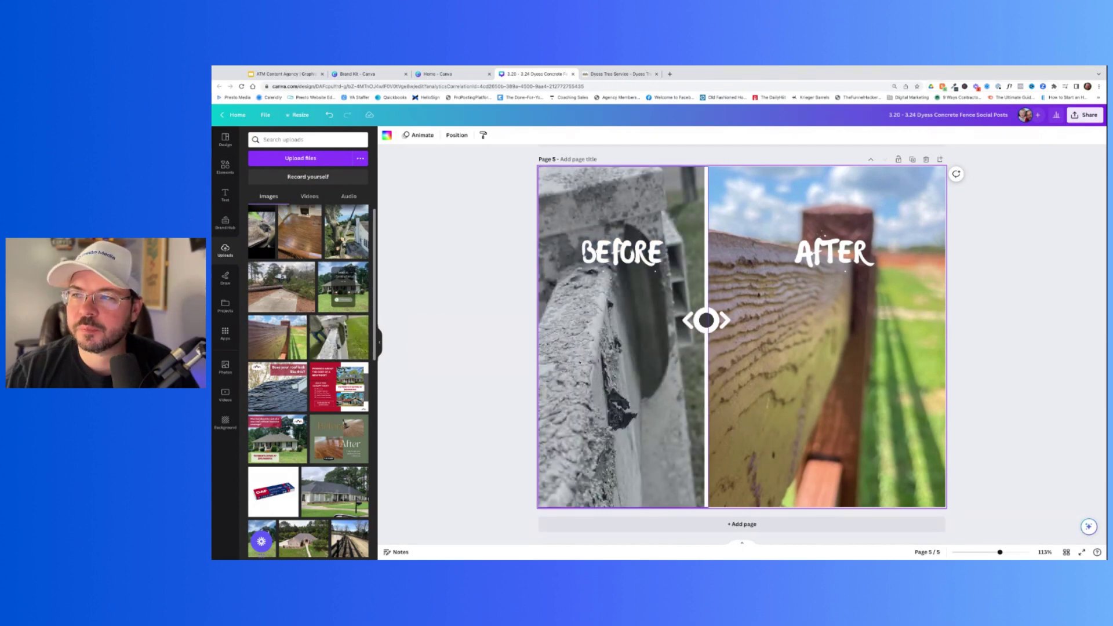
Step: Move the BEFORE heading up near the top of its photo and open the font list for its text
{"action": "left_click", "coordinate": [615, 253]}
{"action": "mouse_move", "coordinate": [615, 254]}
{"action": "left_mouse_down"}
{"action": "mouse_move", "coordinate": [615, 207]}
{"action": "mouse_move", "coordinate": [615, 248]}
{"action": "left_mouse_up"}
{"action": "double_click", "coordinate": [621, 201]}
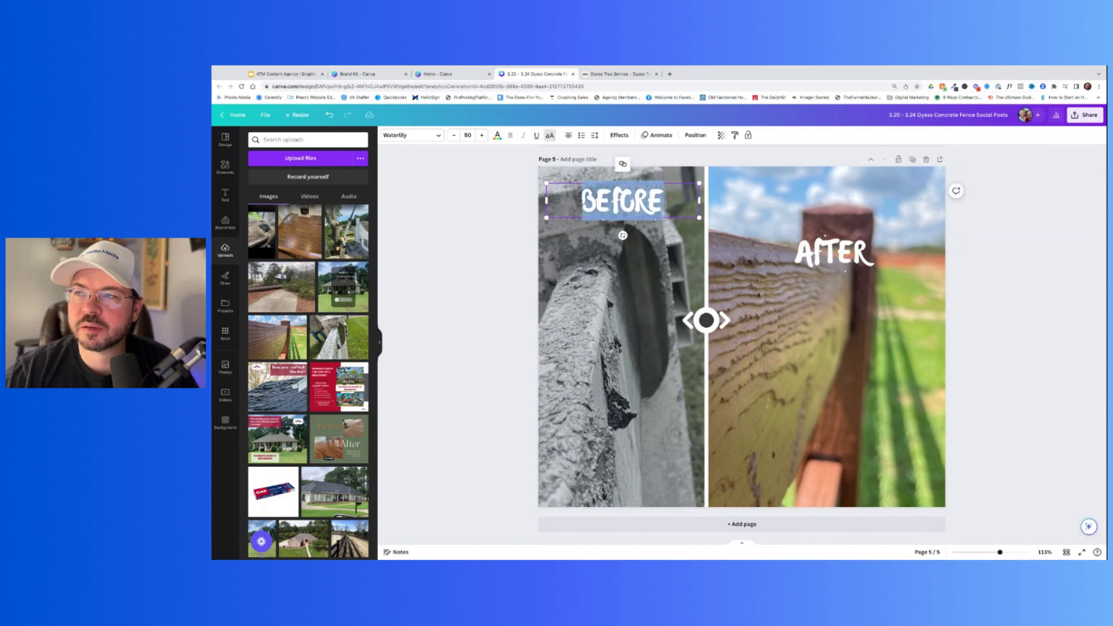
{"action": "left_click", "coordinate": [412, 136]}
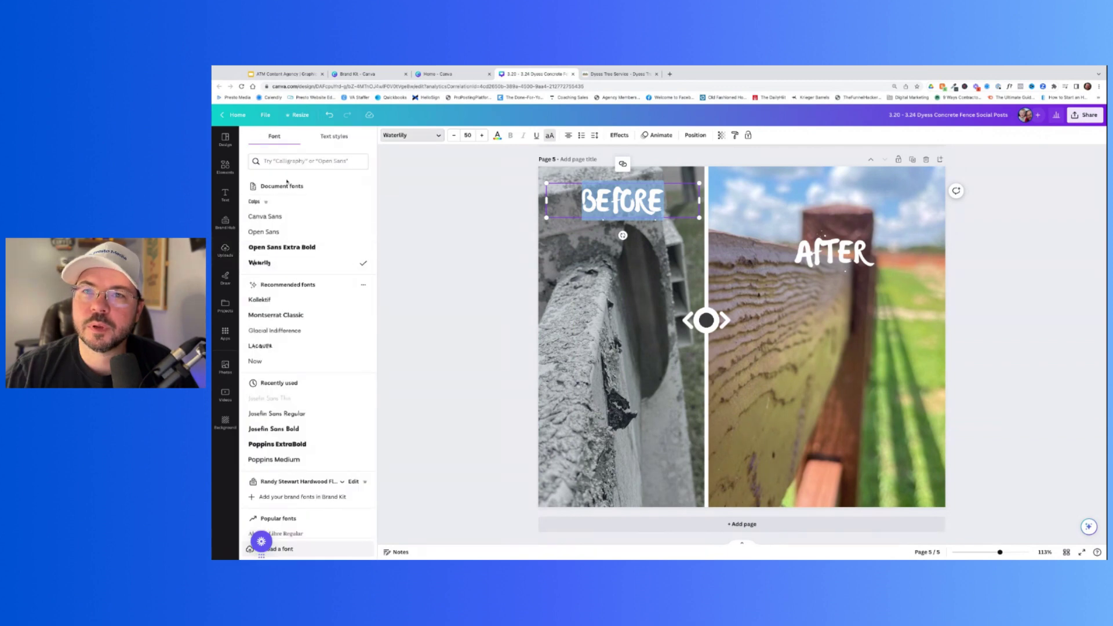
{"action": "scroll", "coordinate": [299, 289], "scroll_direction": "down", "scroll_amount": 5}
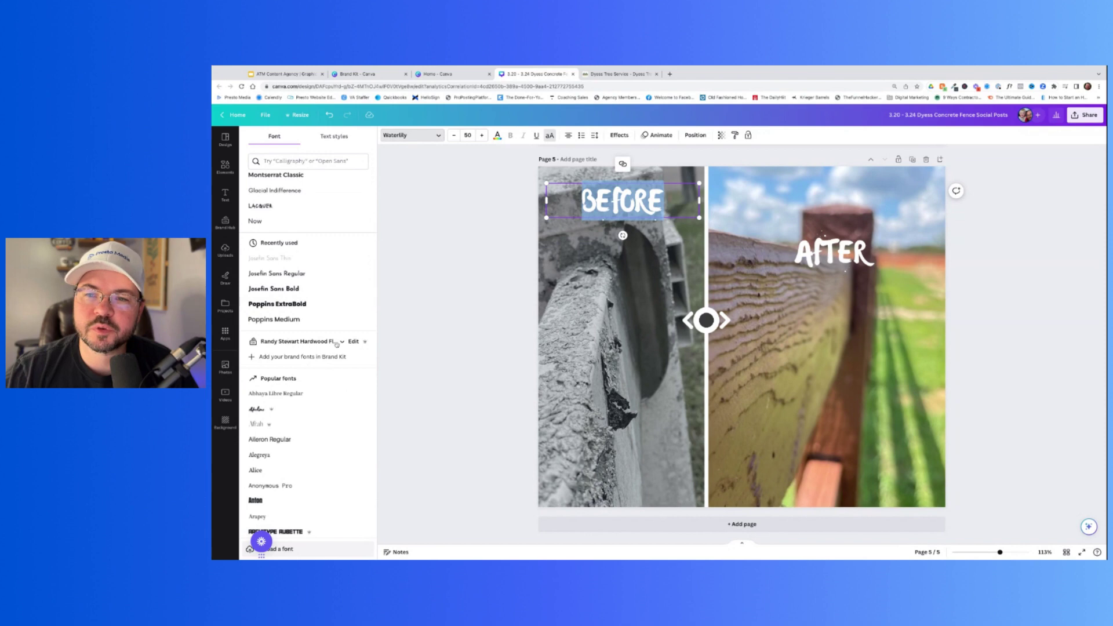
Step: Select the Dyess Tree Service brand kit as the source of brand fonts
{"action": "left_click", "coordinate": [338, 342]}
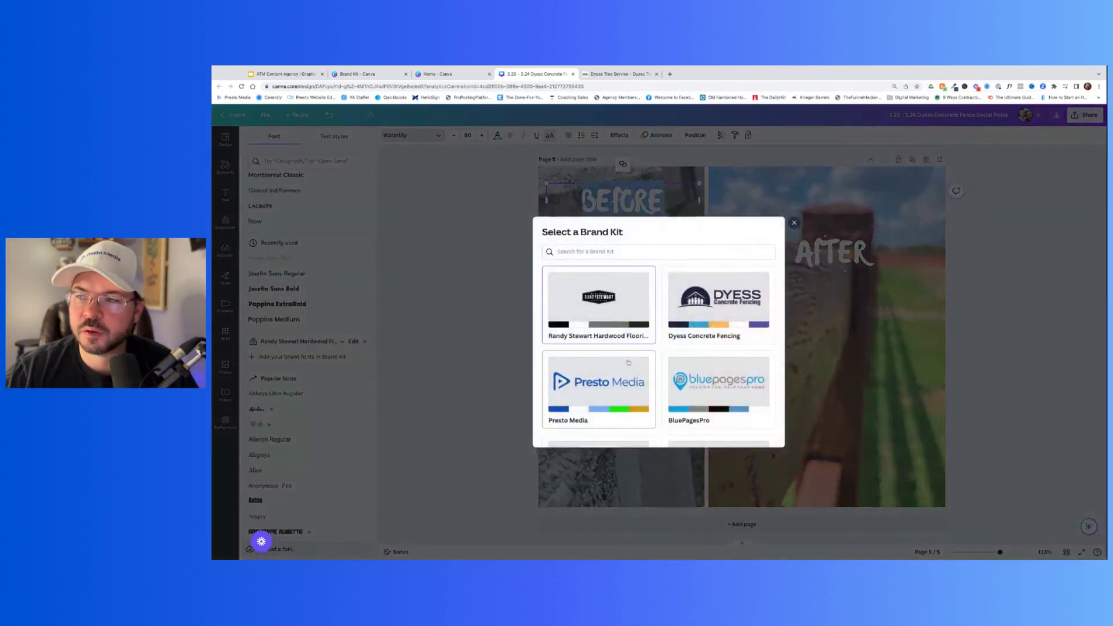
{"action": "scroll", "coordinate": [643, 371], "scroll_direction": "down", "scroll_amount": 3}
{"action": "left_click", "coordinate": [599, 287]}
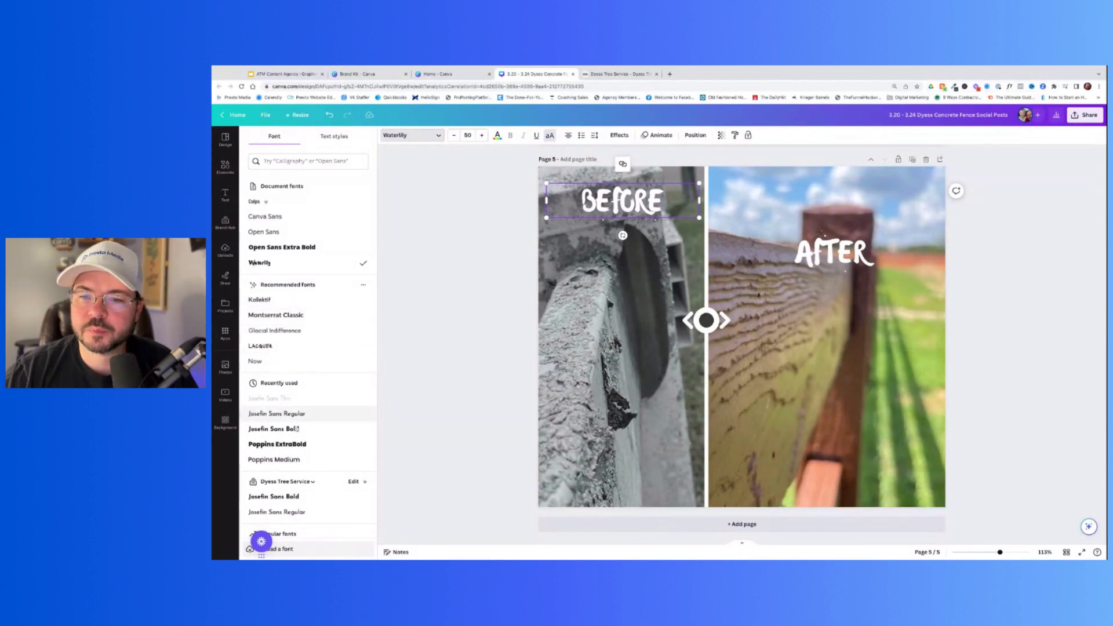
Step: Switch the brand fonts to the Dyess Concrete Fencing kit and set the BEFORE heading to bold Calps
{"action": "left_click", "coordinate": [286, 482]}
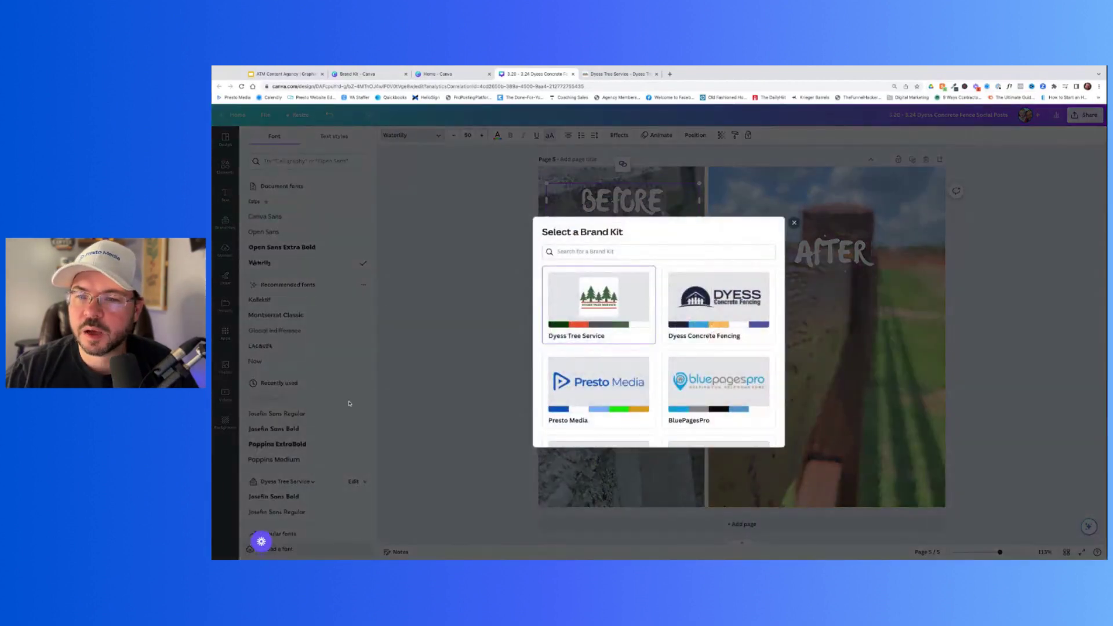
{"action": "left_click", "coordinate": [719, 304]}
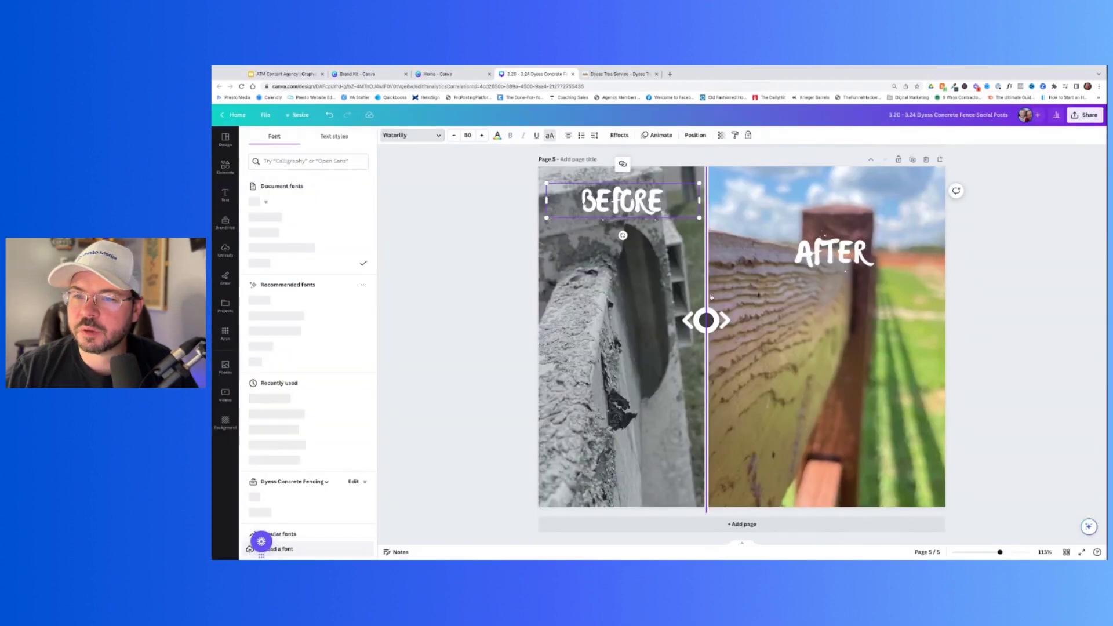
{"action": "scroll", "coordinate": [327, 399], "scroll_direction": "down", "scroll_amount": 5}
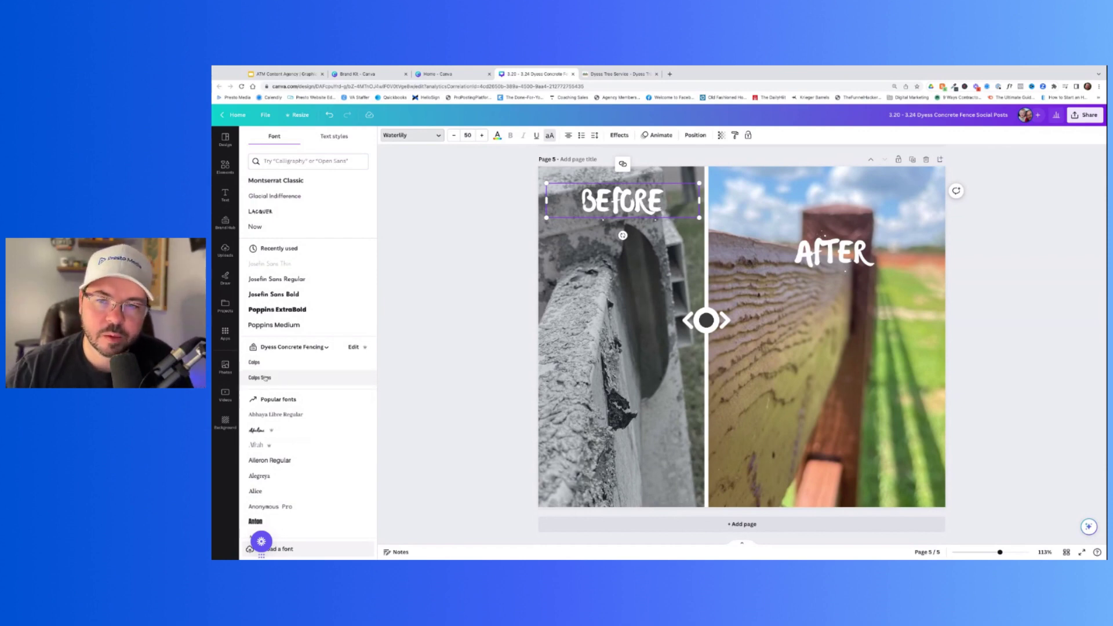
{"action": "left_click", "coordinate": [267, 364]}
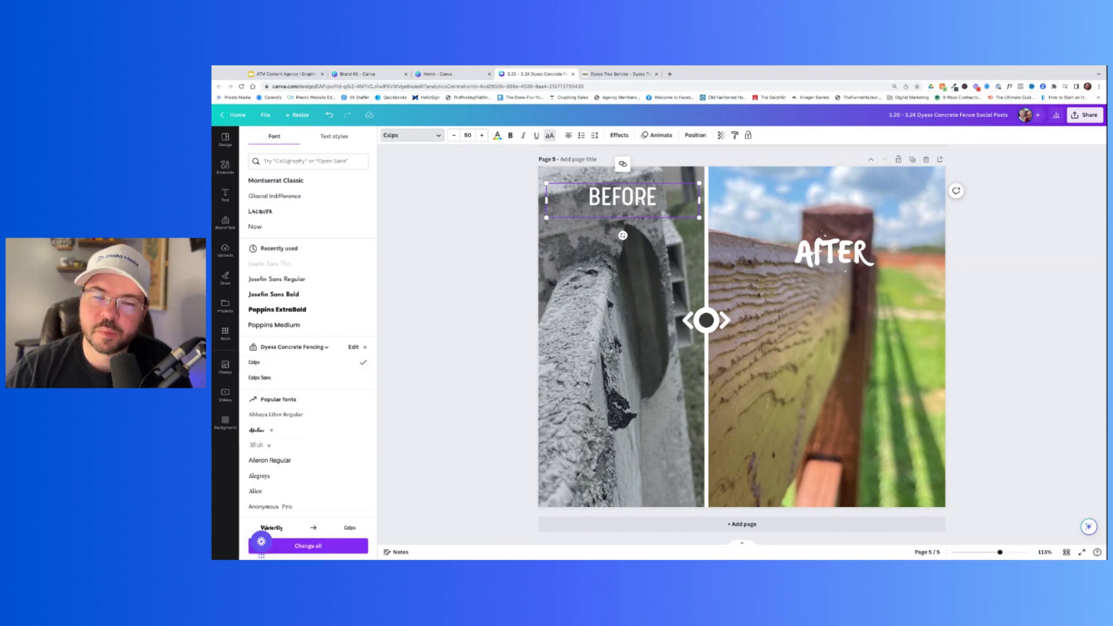
{"action": "left_click", "coordinate": [261, 545]}
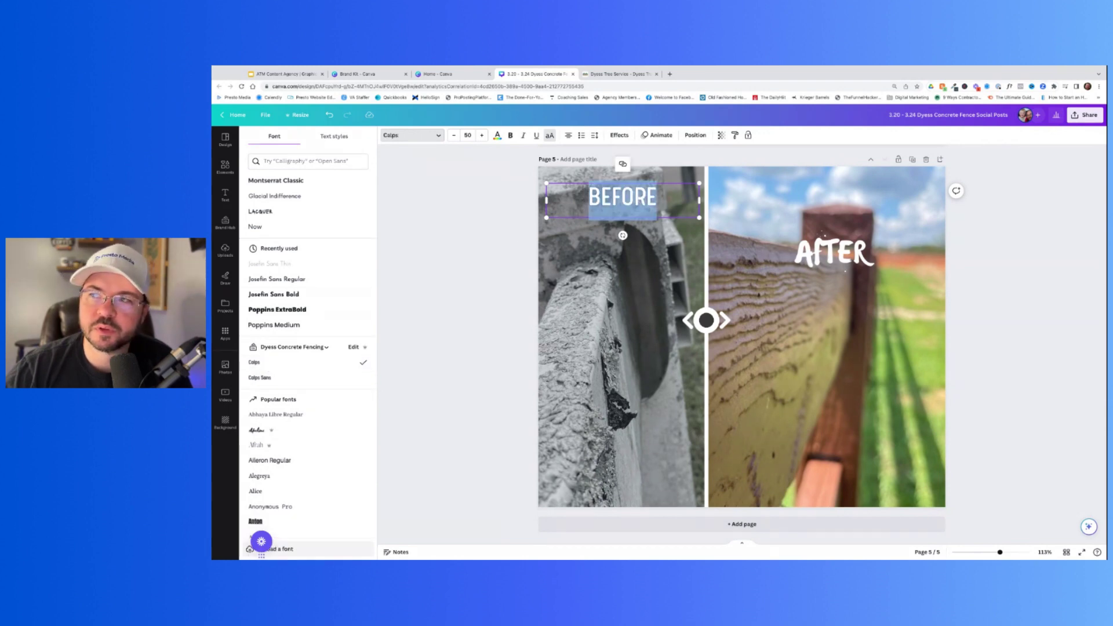
{"action": "left_click", "coordinate": [512, 139]}
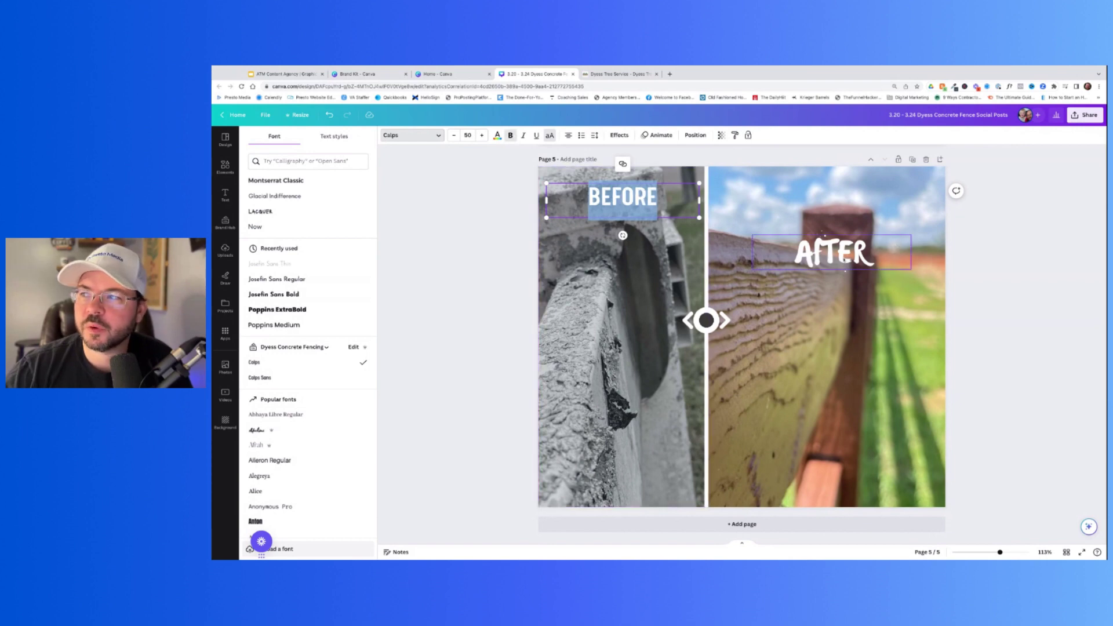
Step: Move the AFTER heading up near the top of its photo and set its font to Calps Sans from the brand kit
{"action": "left_click_drag", "start_coordinate": [835, 255], "coordinate": [835, 218]}
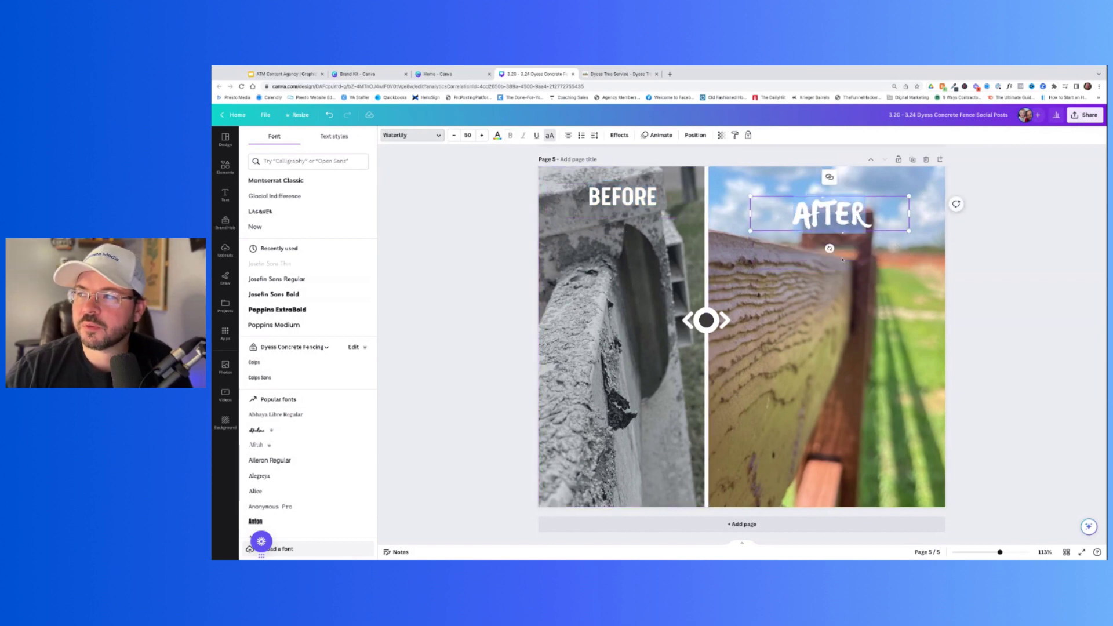
{"action": "left_click", "coordinate": [418, 136]}
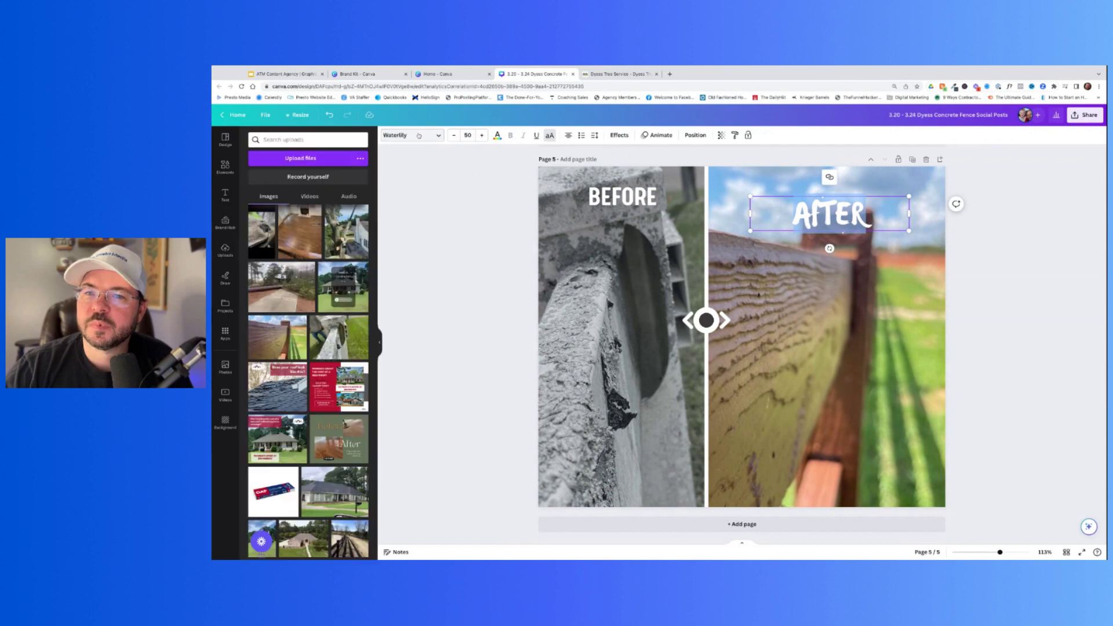
{"action": "left_click", "coordinate": [418, 136]}
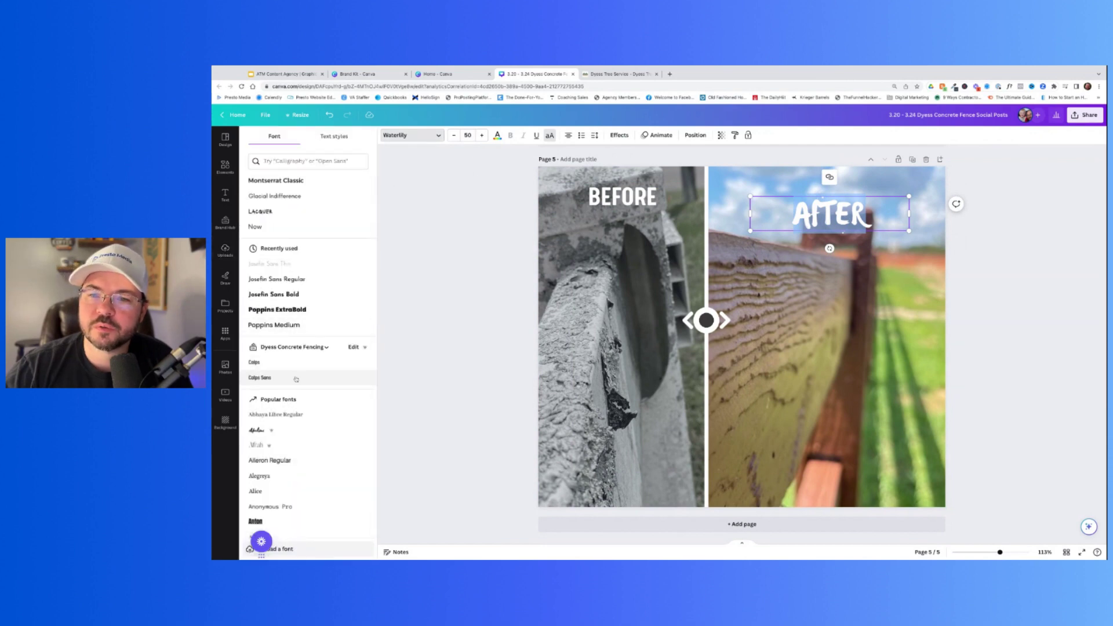
{"action": "left_click", "coordinate": [261, 378]}
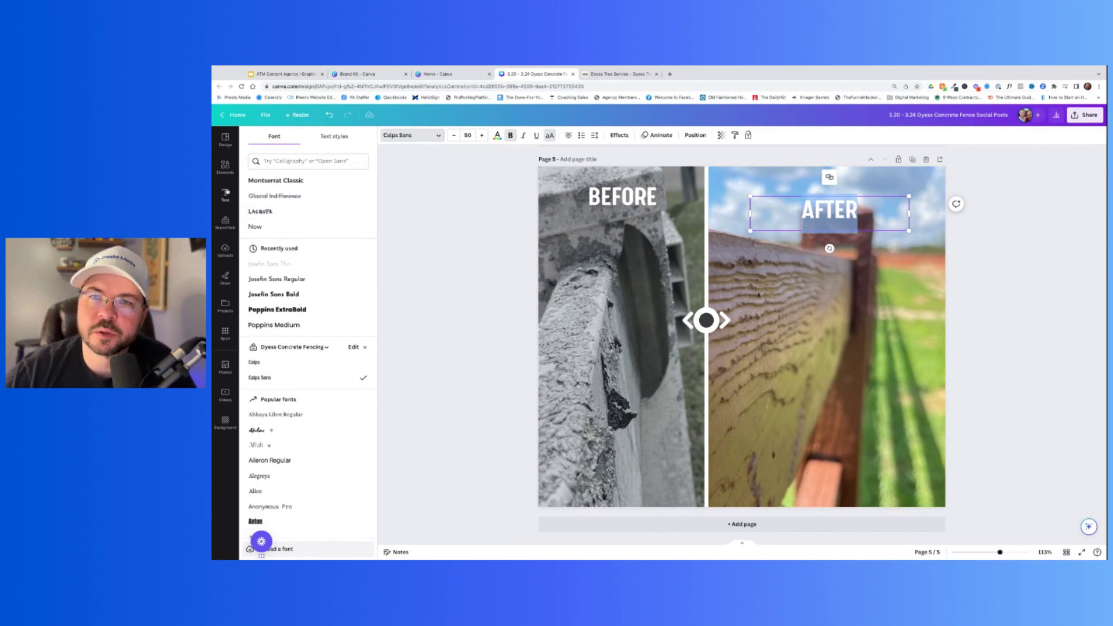
Step: Copy the Dyess Concrete Fencing logo with its white background from page 4 and paste it onto page 5
{"action": "left_click", "coordinate": [225, 167]}
{"action": "scroll", "coordinate": [748, 344], "scroll_direction": "up", "scroll_amount": 4}
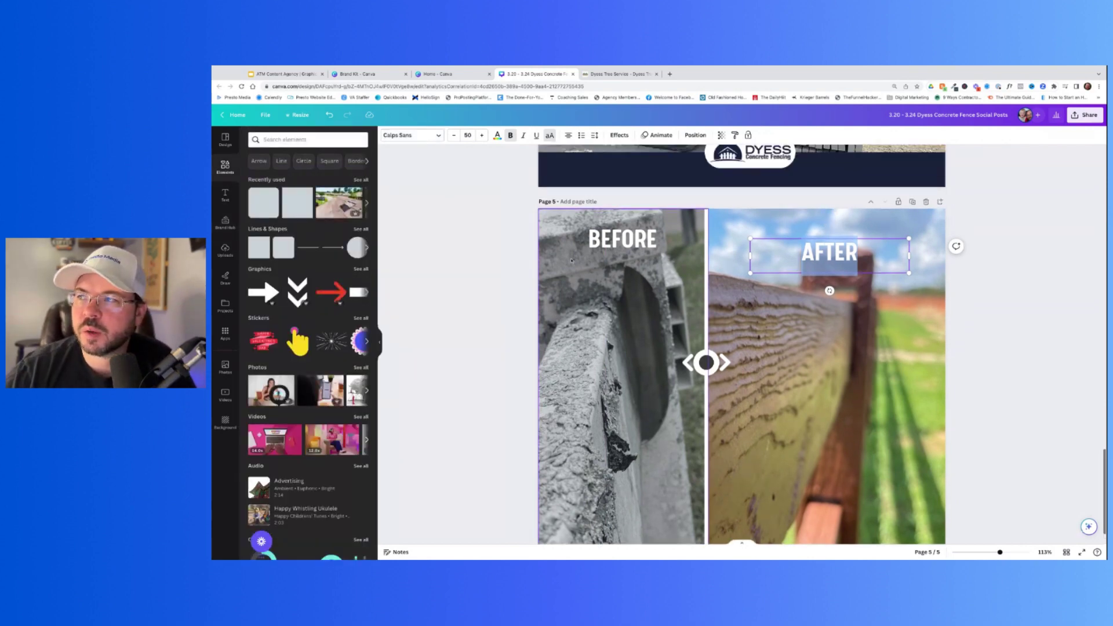
{"action": "left_click", "coordinate": [770, 354]}
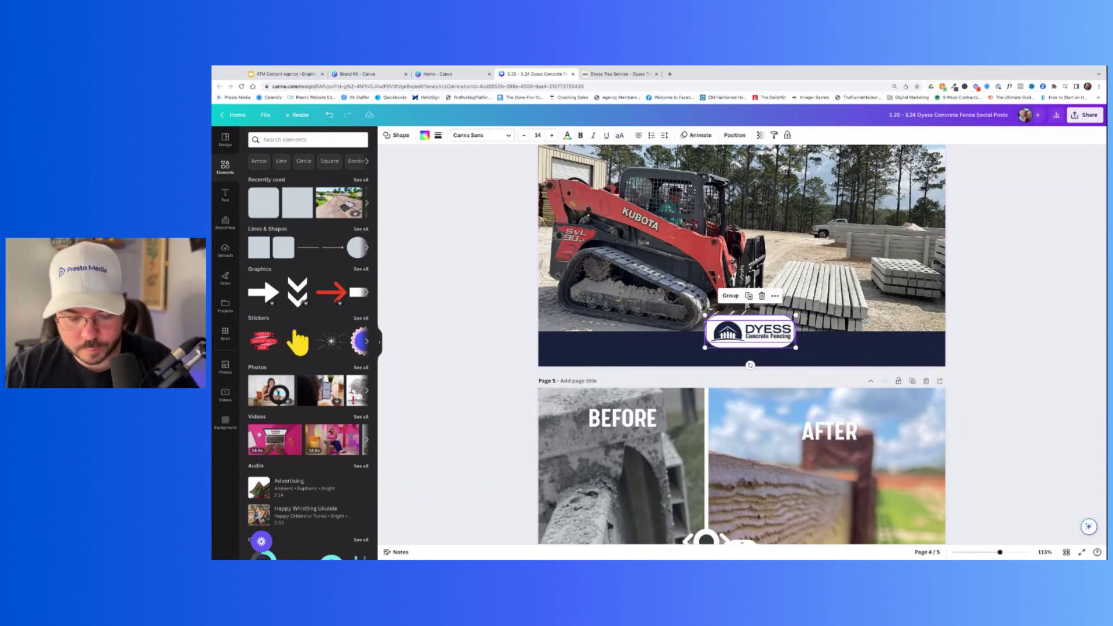
{"action": "key", "text": "ctrl+c"}
{"action": "scroll", "coordinate": [754, 496], "scroll_direction": "down", "scroll_amount": 4}
{"action": "key", "text": "ctrl+v"}
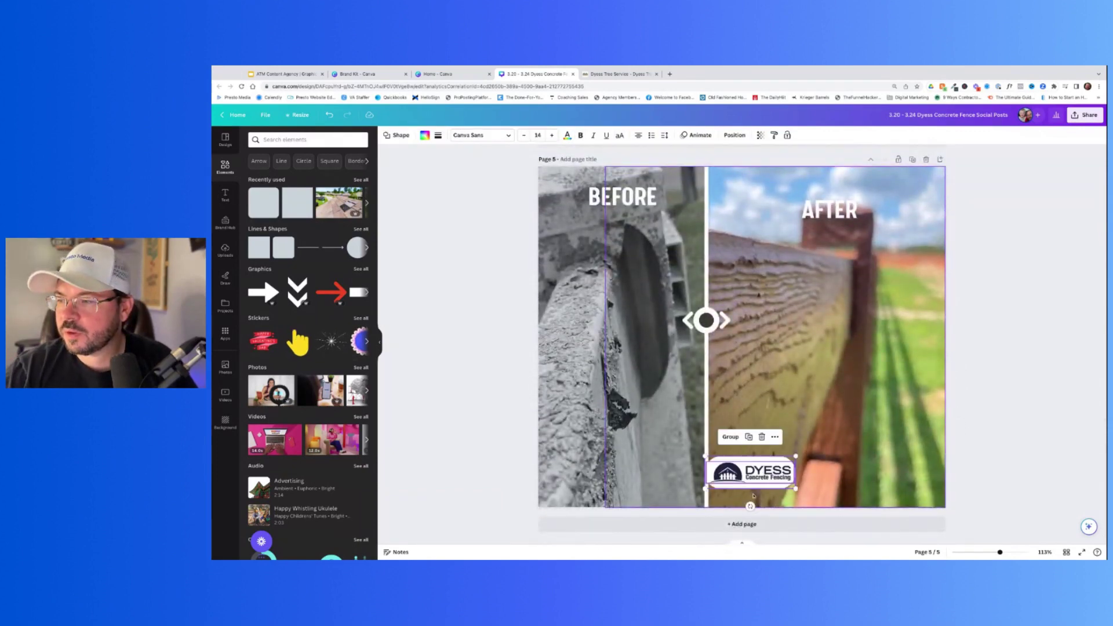
Step: Shift the pasted logo right along the bottom of the AFTER photo to sit below the AFTER heading, and deselect it
{"action": "key", "text": "shift+Right"}
{"action": "key", "text": "shift+Right"}
{"action": "key", "text": "shift+Right"}
{"action": "key", "text": "shift+Right"}
{"action": "key", "text": "shift+Right"}
{"action": "key", "text": "shift+Right"}
{"action": "key", "text": "shift+Right"}
{"action": "key", "text": "shift+Right"}
{"action": "key", "text": "shift+Right"}
{"action": "key", "text": "shift+Right"}
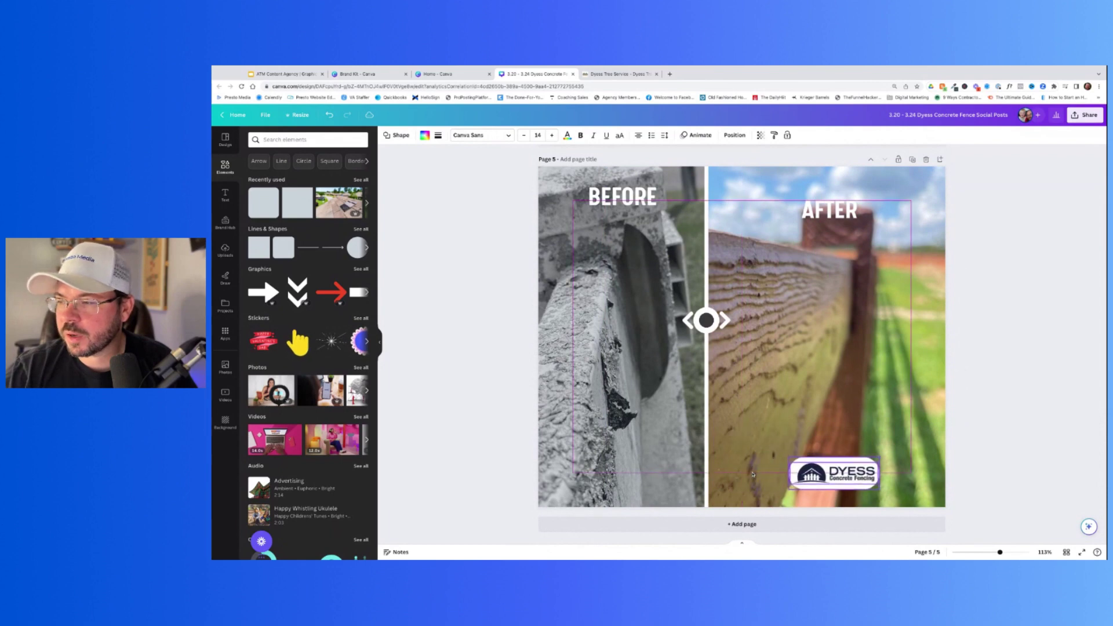
{"action": "key", "text": "Left"}
{"action": "key", "text": "Left"}
{"action": "key", "text": "Left"}
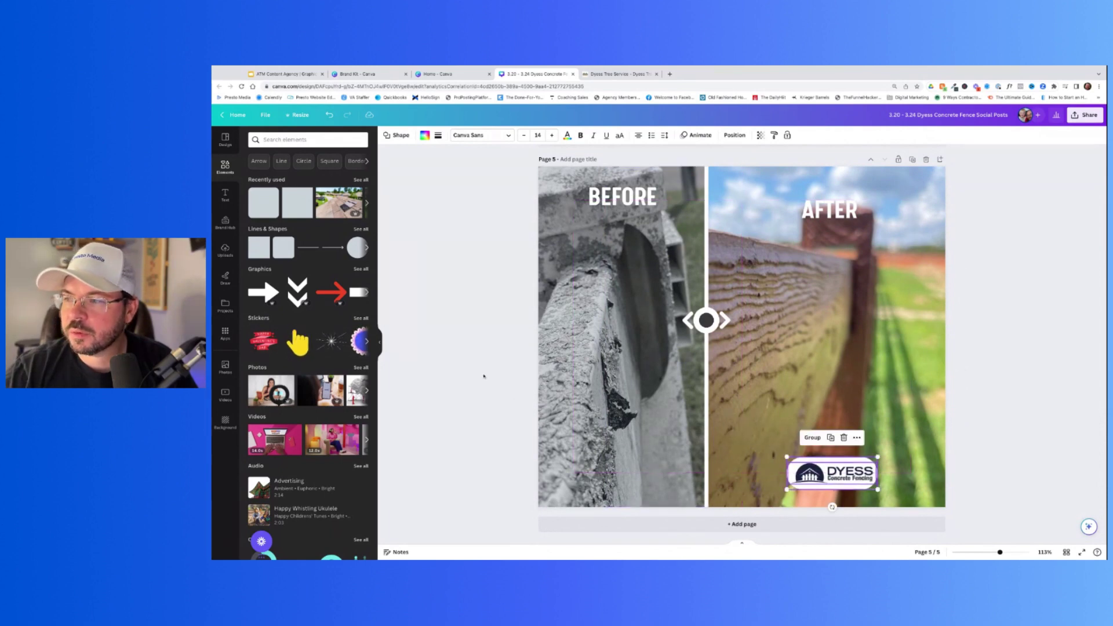
{"action": "left_click", "coordinate": [484, 375]}
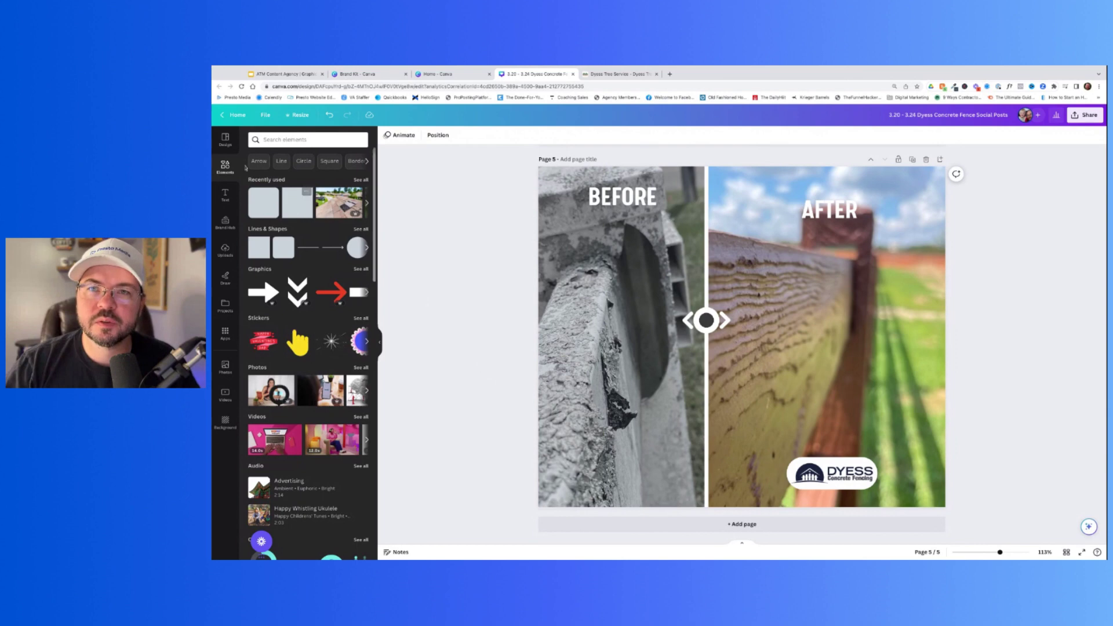
Step: Return to the "before and after" template results and browse the other designs
{"action": "left_click", "coordinate": [230, 142]}
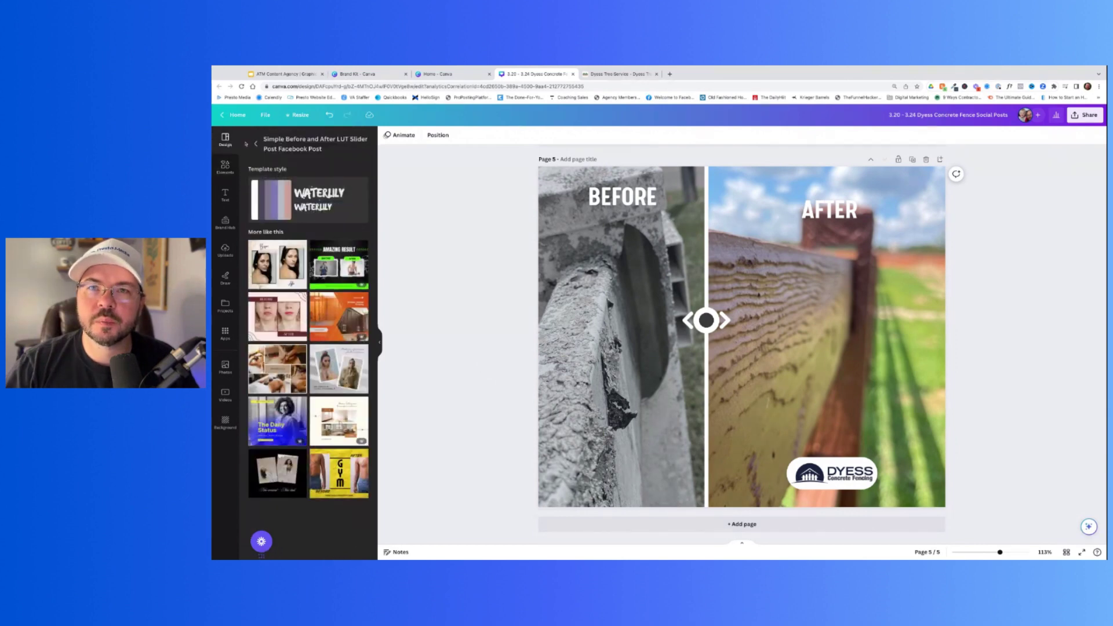
{"action": "left_click", "coordinate": [256, 144]}
{"action": "scroll", "coordinate": [340, 290], "scroll_direction": "down", "scroll_amount": 3}
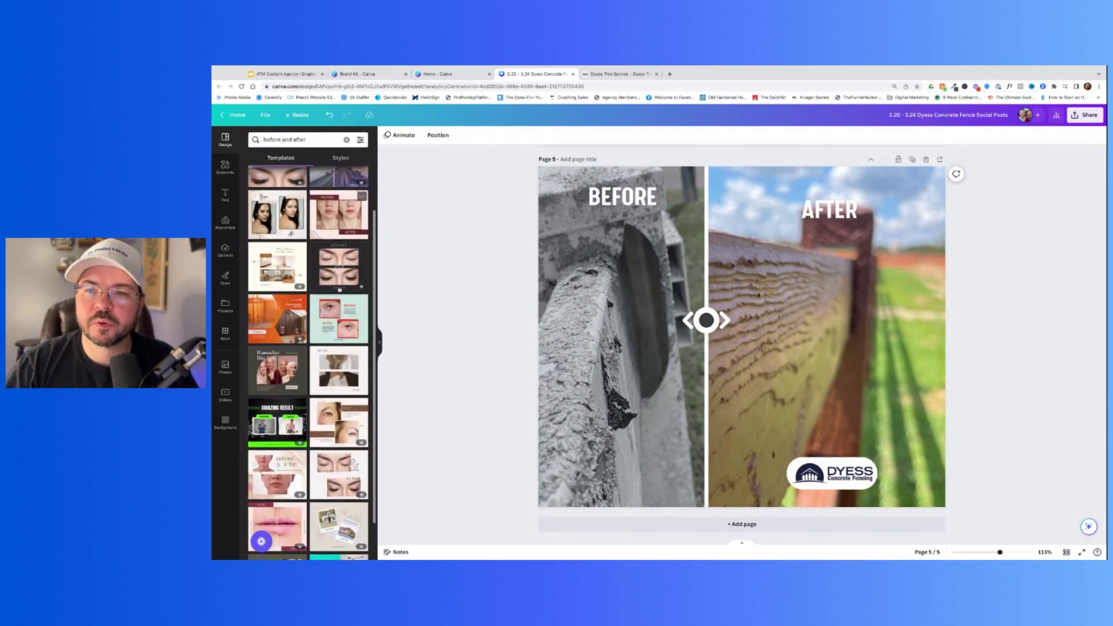
Step: Add page 6 and apply the black and neon-green "AMAZING RESULT" before-and-after template to it
{"action": "scroll", "coordinate": [340, 290], "scroll_direction": "down", "scroll_amount": 2}
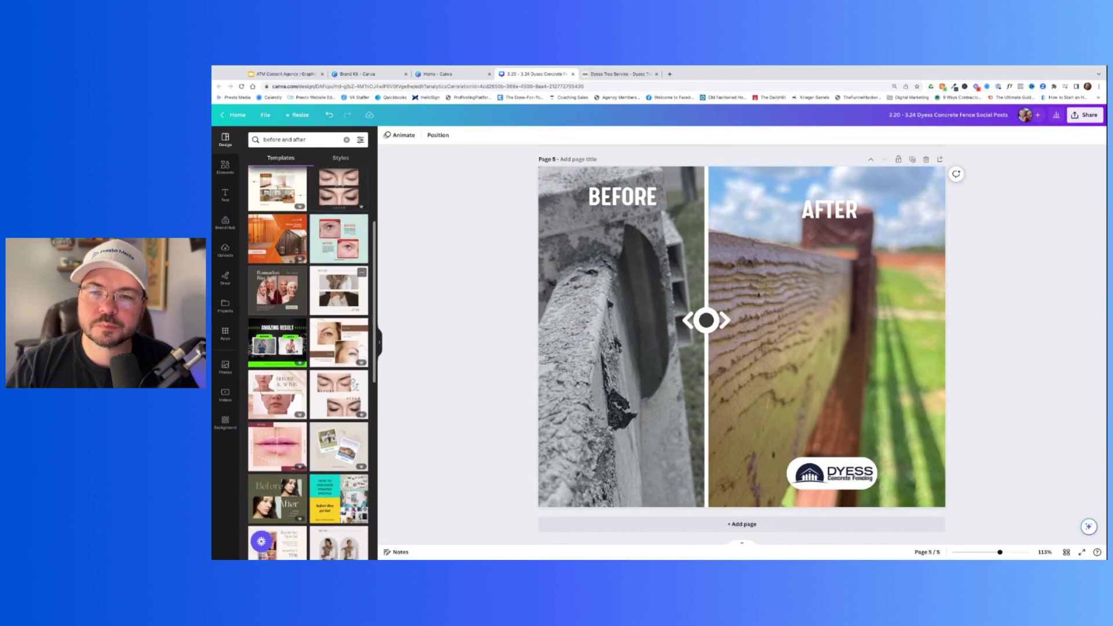
{"action": "left_click", "coordinate": [686, 523]}
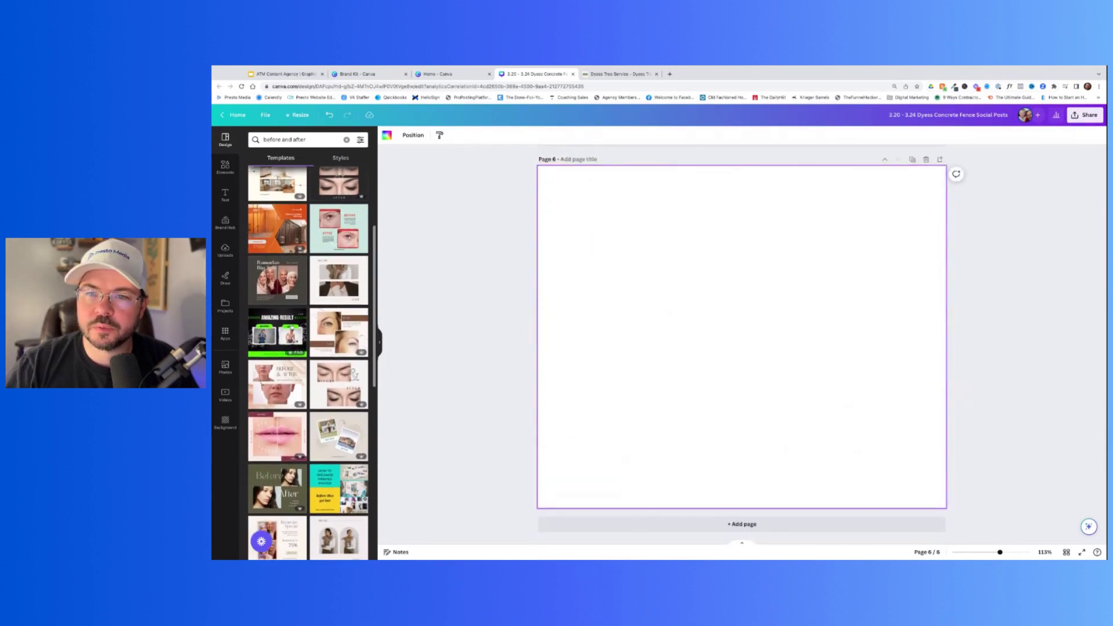
{"action": "left_click", "coordinate": [293, 328]}
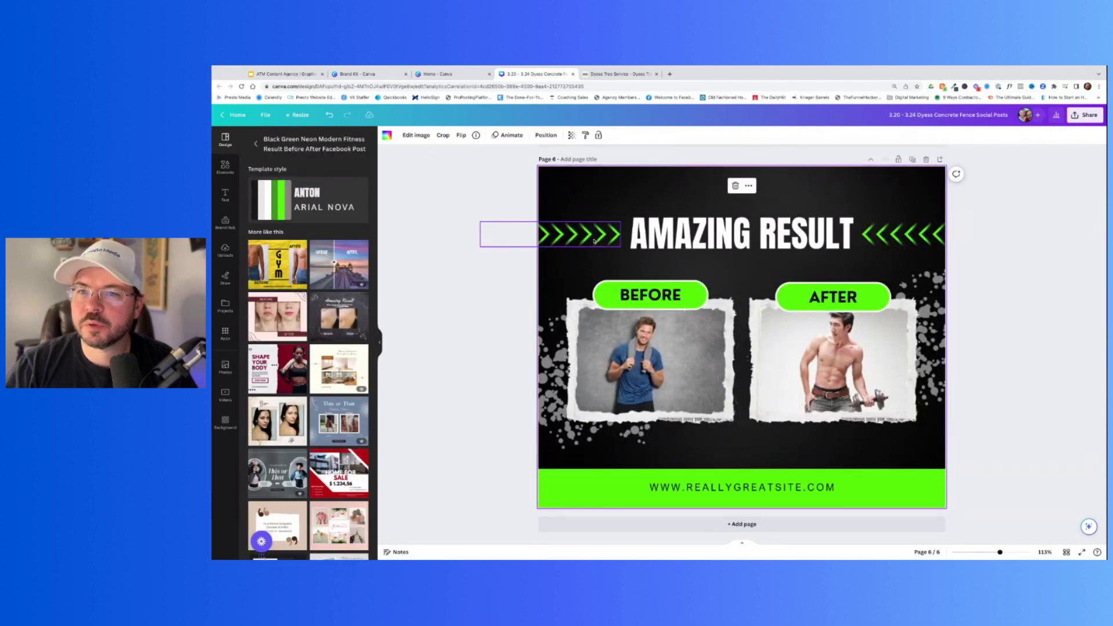
Step: Fill the AFTER frame with the uploaded brown fence photo and the BEFORE frame with the uploaded weathered concrete fence photo
{"action": "left_click", "coordinate": [226, 252]}
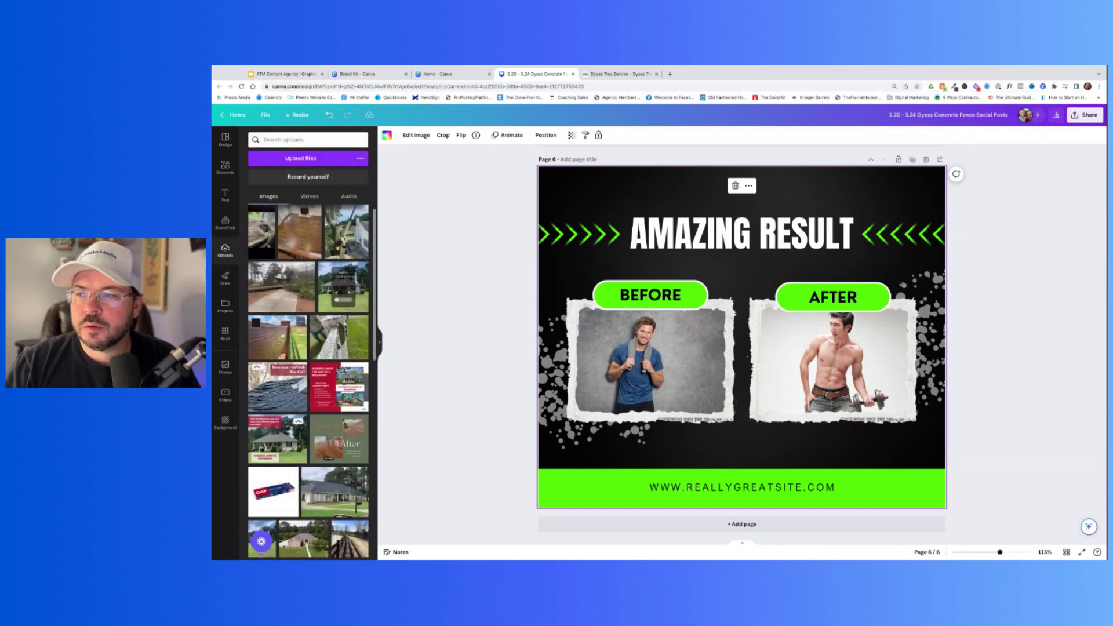
{"action": "left_click_drag", "start_coordinate": [279, 336], "coordinate": [841, 365]}
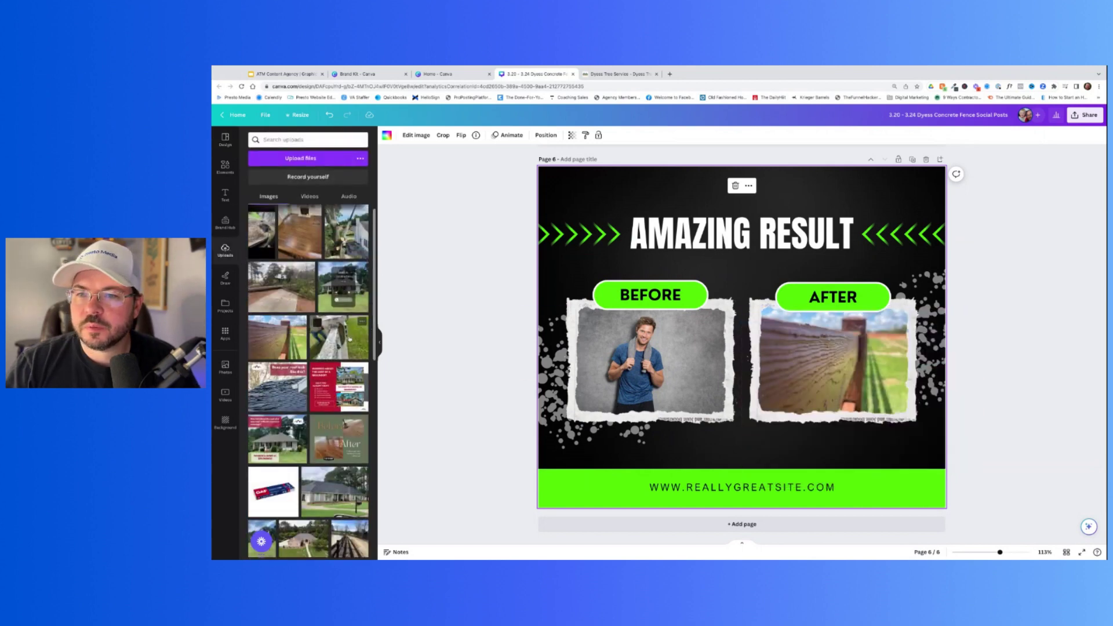
{"action": "left_click_drag", "start_coordinate": [339, 337], "coordinate": [650, 360]}
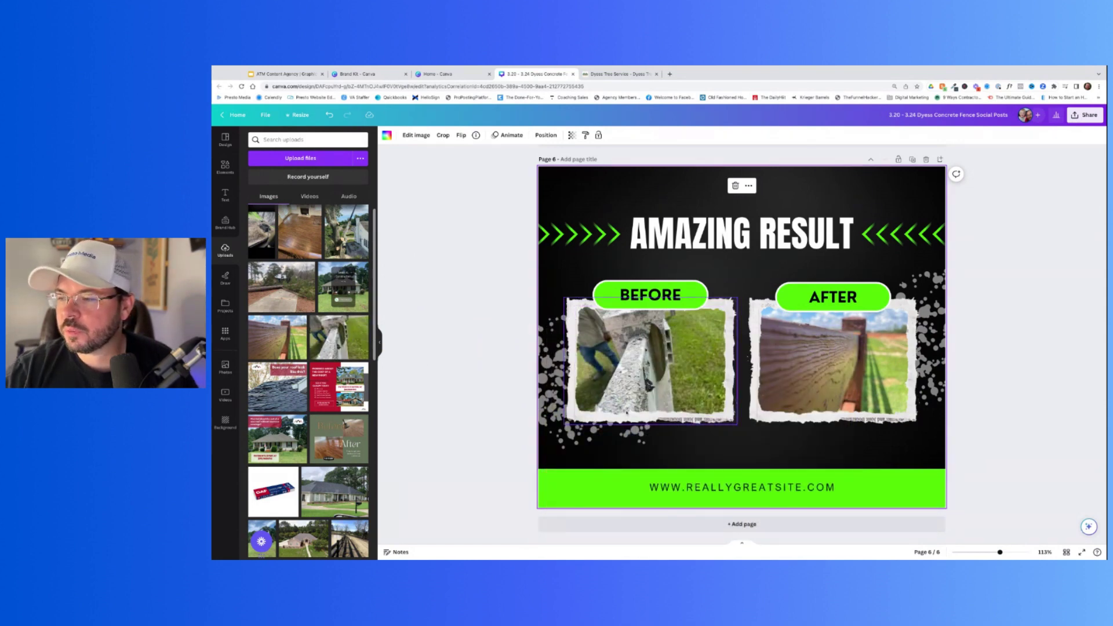
{"action": "left_click", "coordinate": [705, 487]}
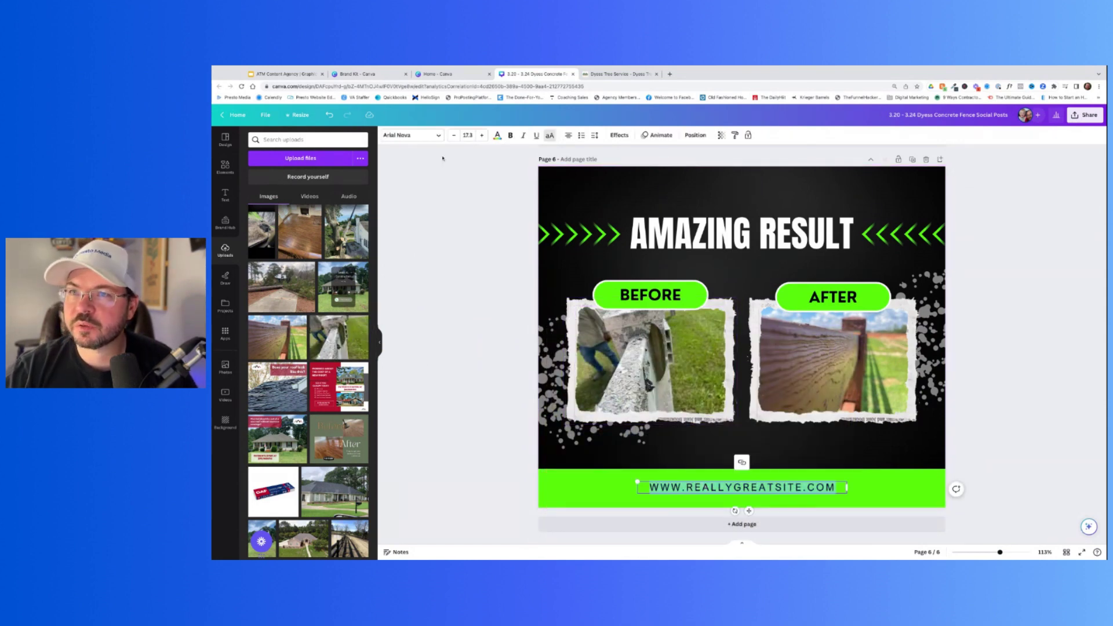
{"action": "left_click", "coordinate": [420, 135]}
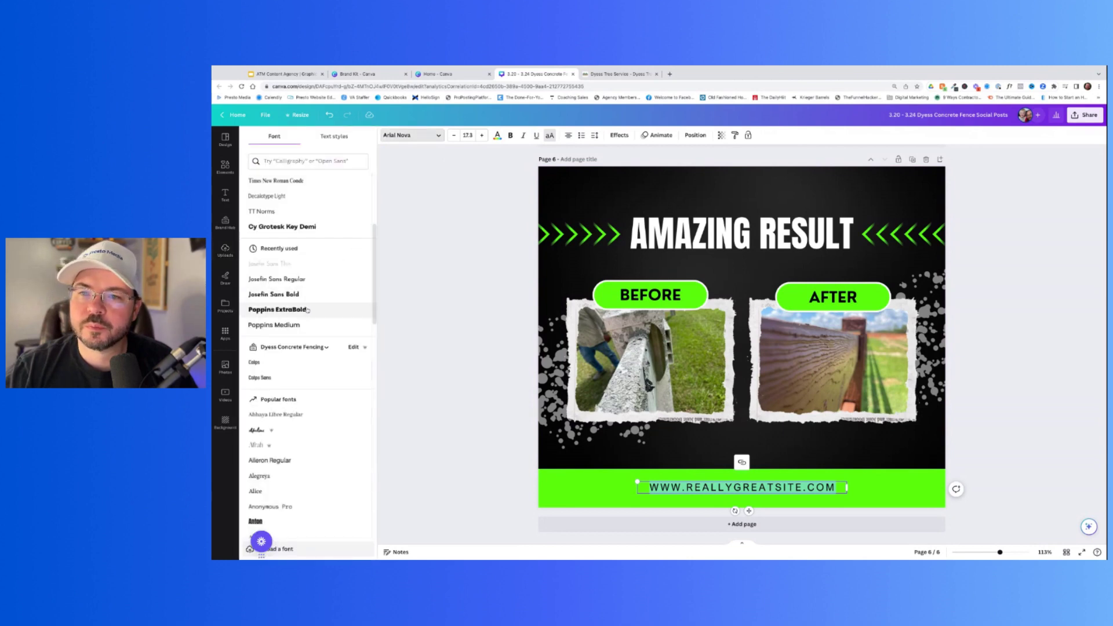
{"action": "left_click", "coordinate": [261, 377]}
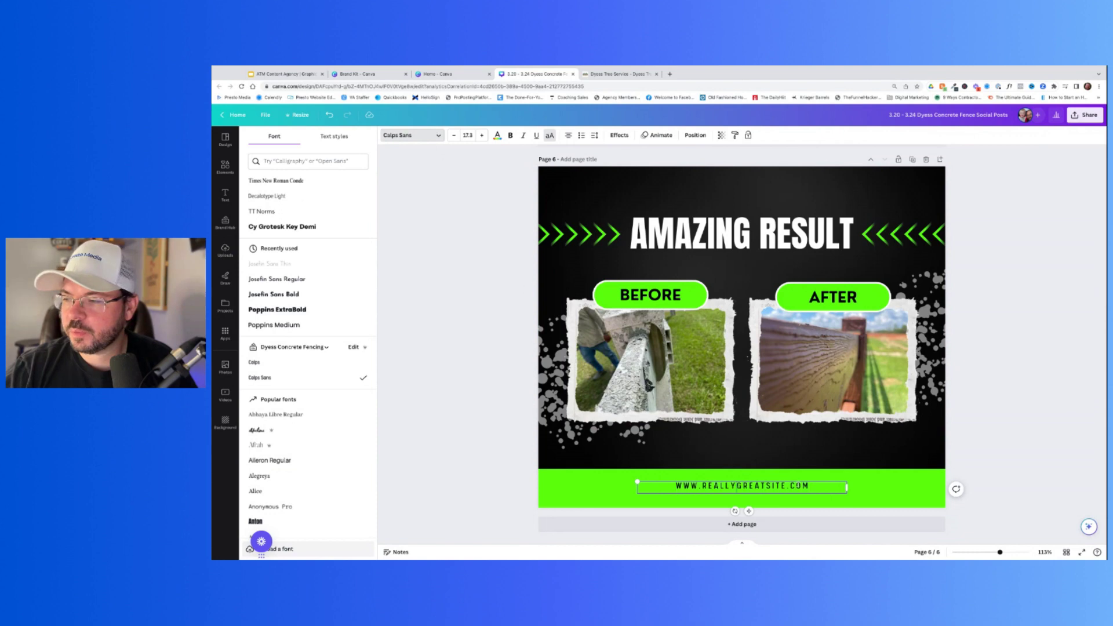
{"action": "left_click_drag", "start_coordinate": [786, 486], "coordinate": [715, 487]}
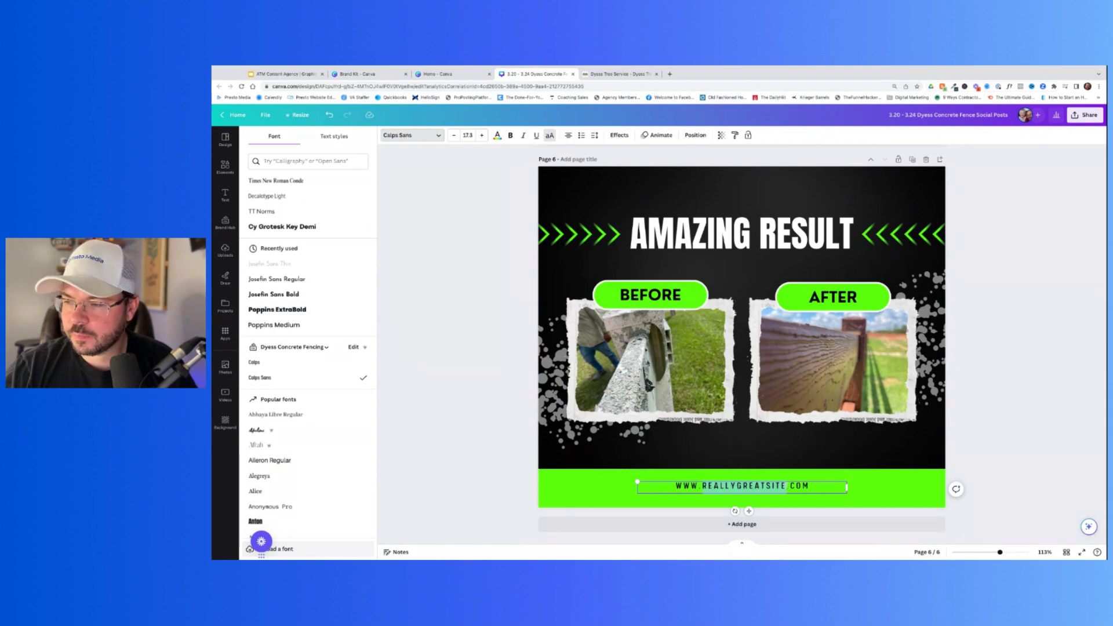
{"action": "type", "text": "dyessconcr"}
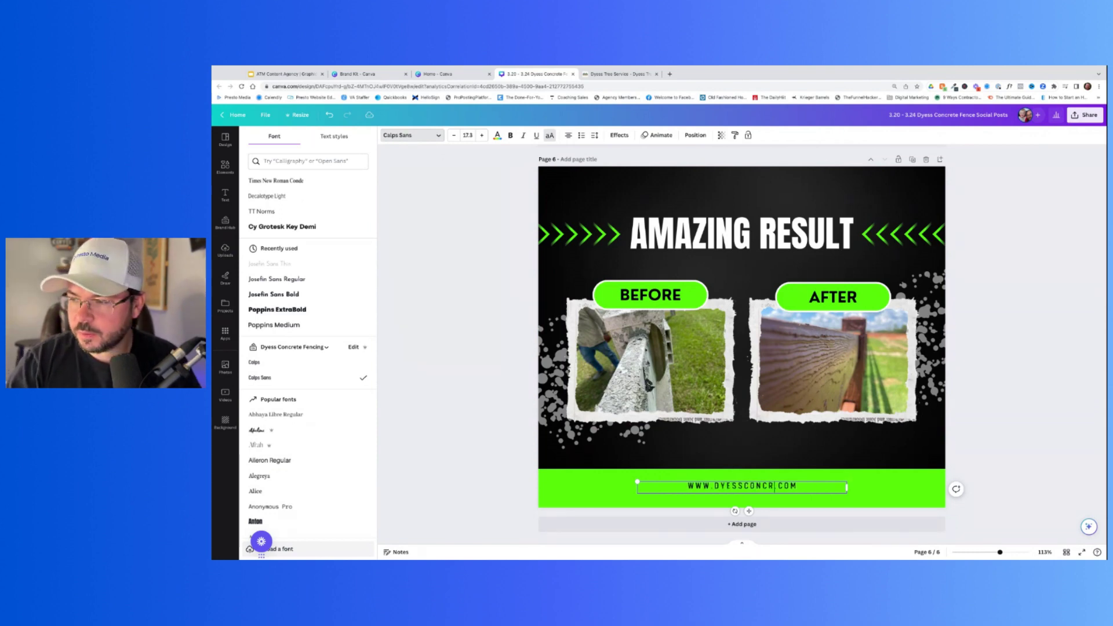
{"action": "type", "text": "etefencing"}
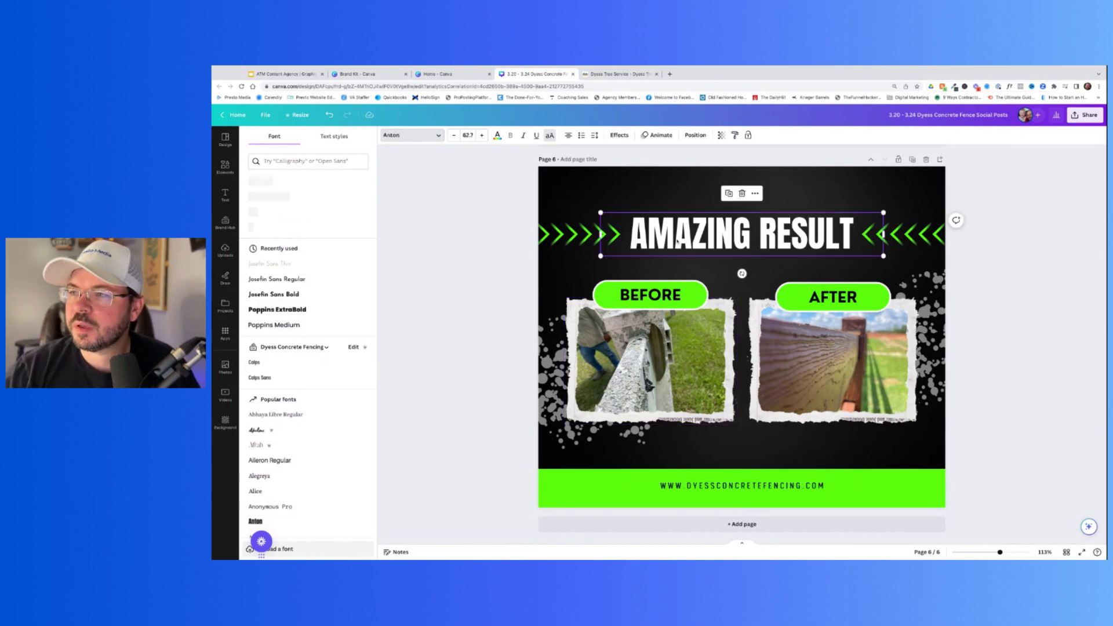
Step: Recolor the two greens of the arrows left of the AMAZING RESULT heading to the brand kit's blue and orange
{"action": "left_click", "coordinate": [577, 235]}
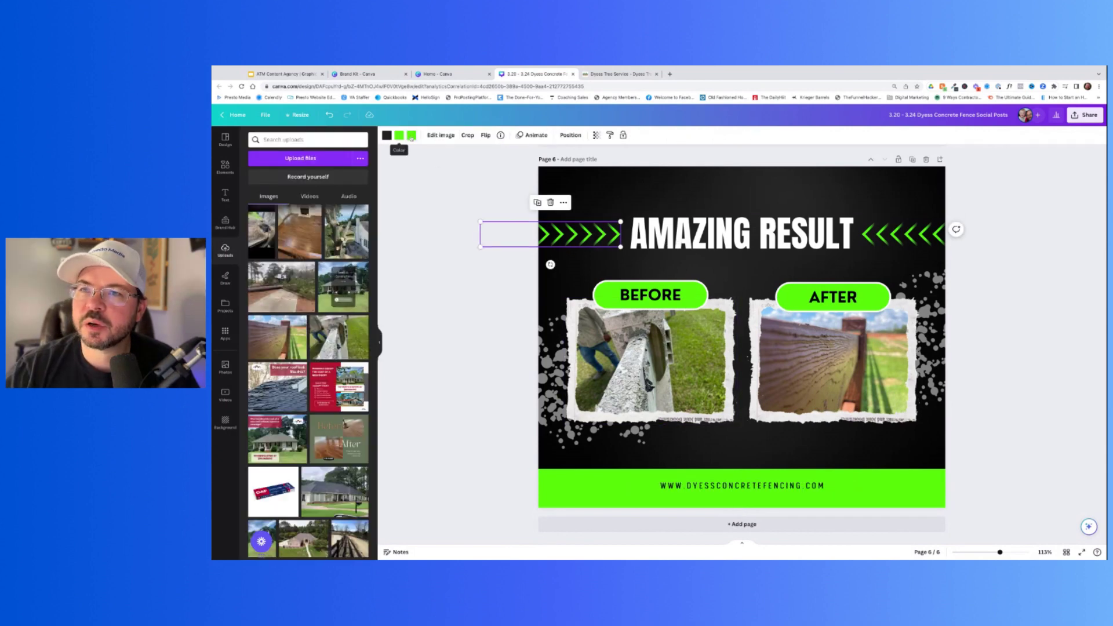
{"action": "left_click", "coordinate": [411, 135]}
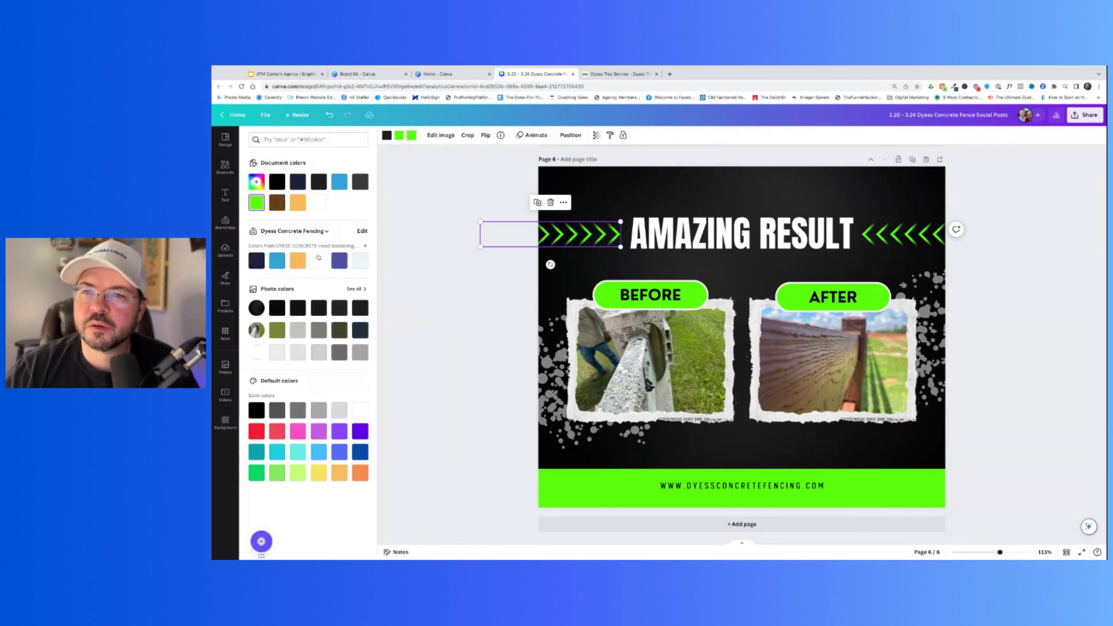
{"action": "left_click", "coordinate": [298, 262]}
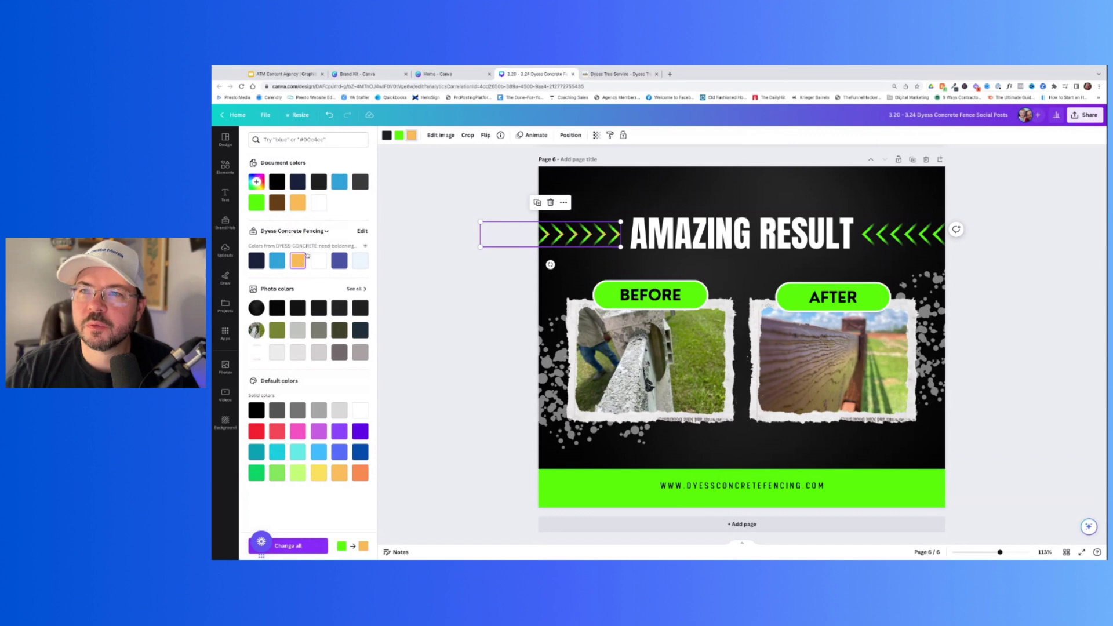
{"action": "left_click", "coordinate": [400, 136]}
{"action": "left_click", "coordinate": [297, 260]}
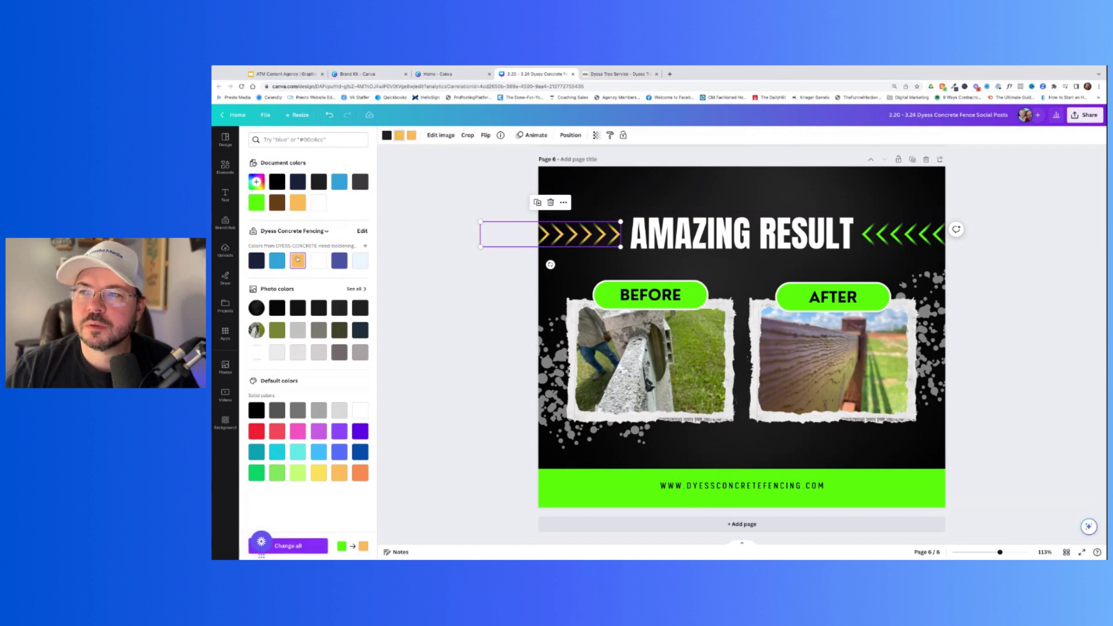
{"action": "left_click", "coordinate": [277, 262]}
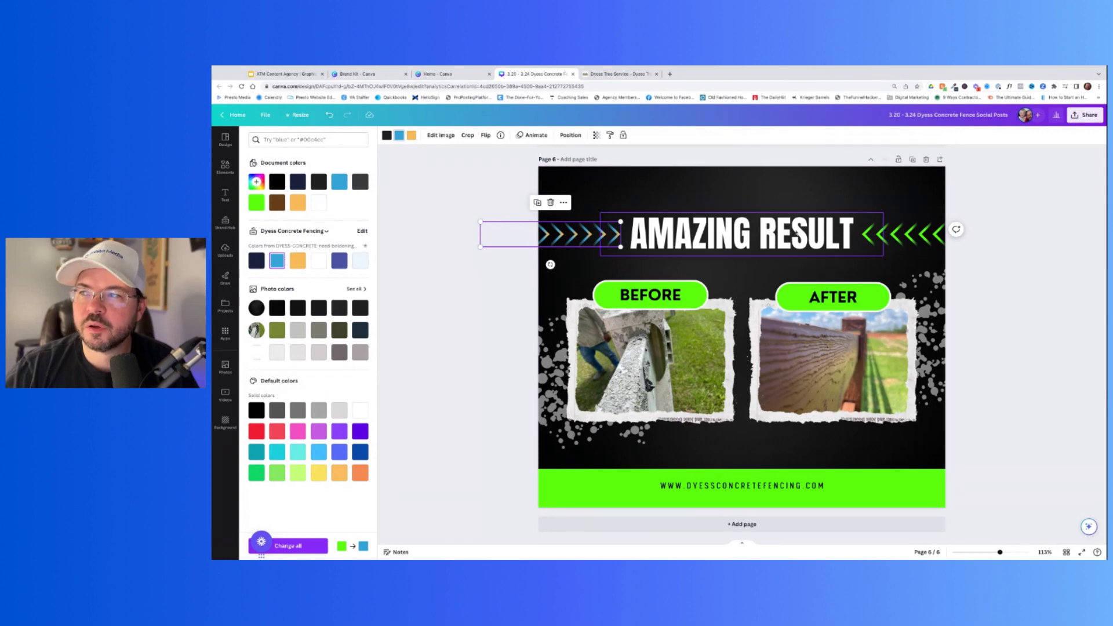
Step: Recolor the arrows right of the AMAZING RESULT heading with the same brand blue and orange
{"action": "left_click", "coordinate": [886, 233]}
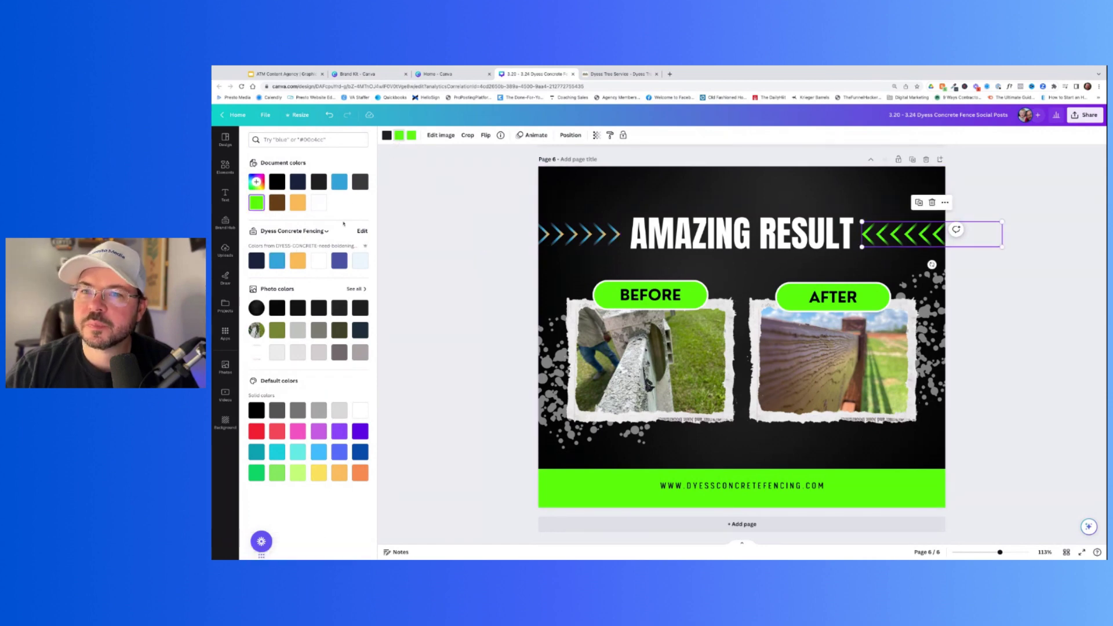
{"action": "left_click", "coordinate": [278, 262]}
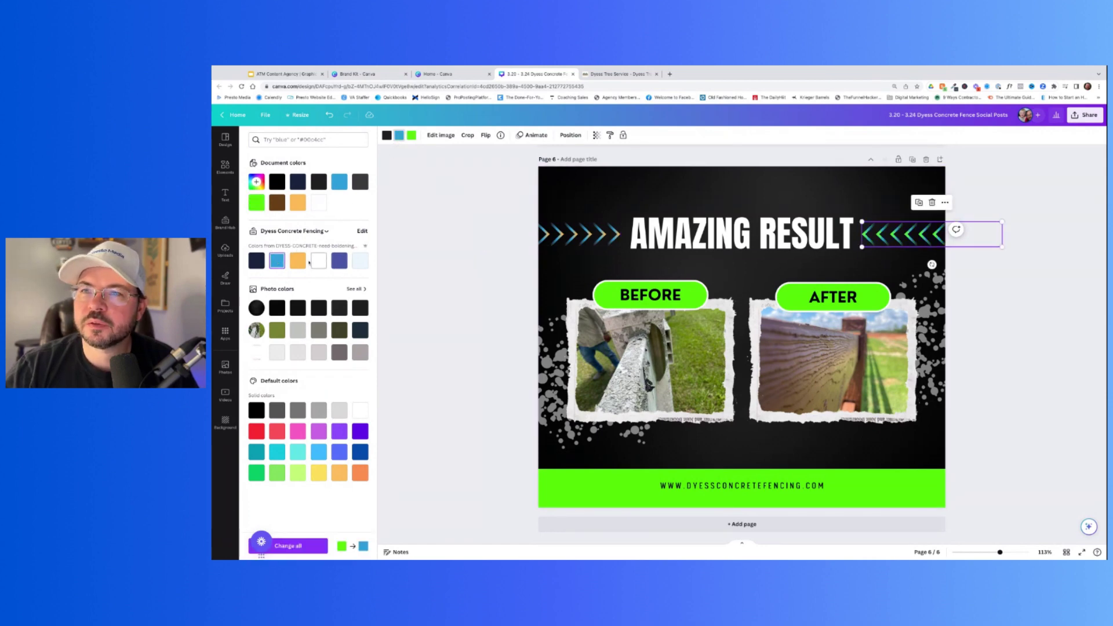
{"action": "left_click", "coordinate": [411, 138]}
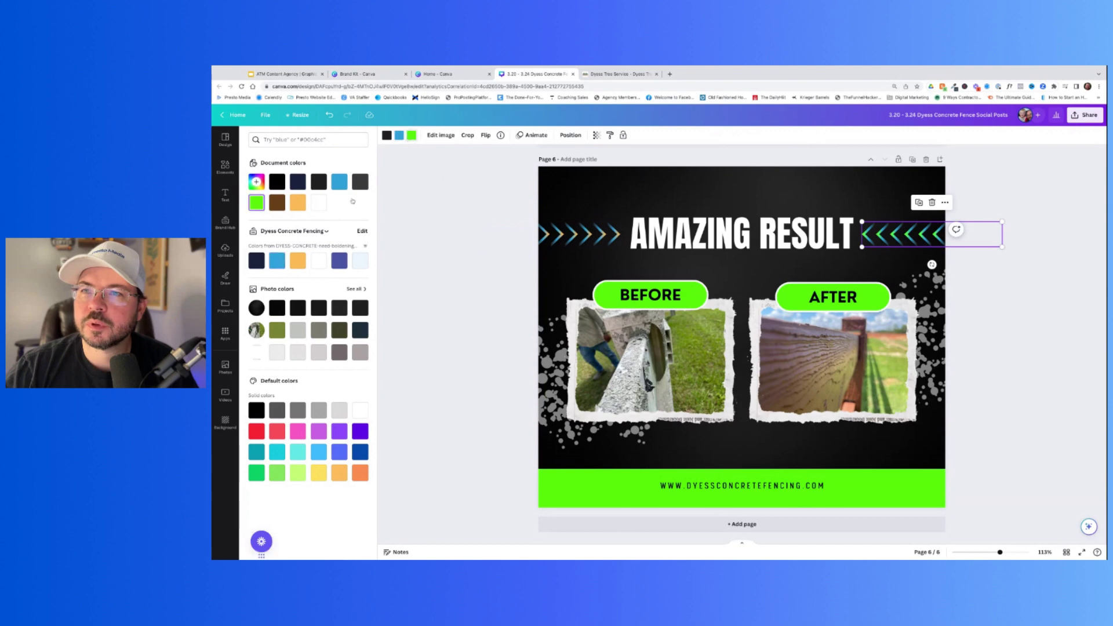
{"action": "left_click", "coordinate": [299, 262]}
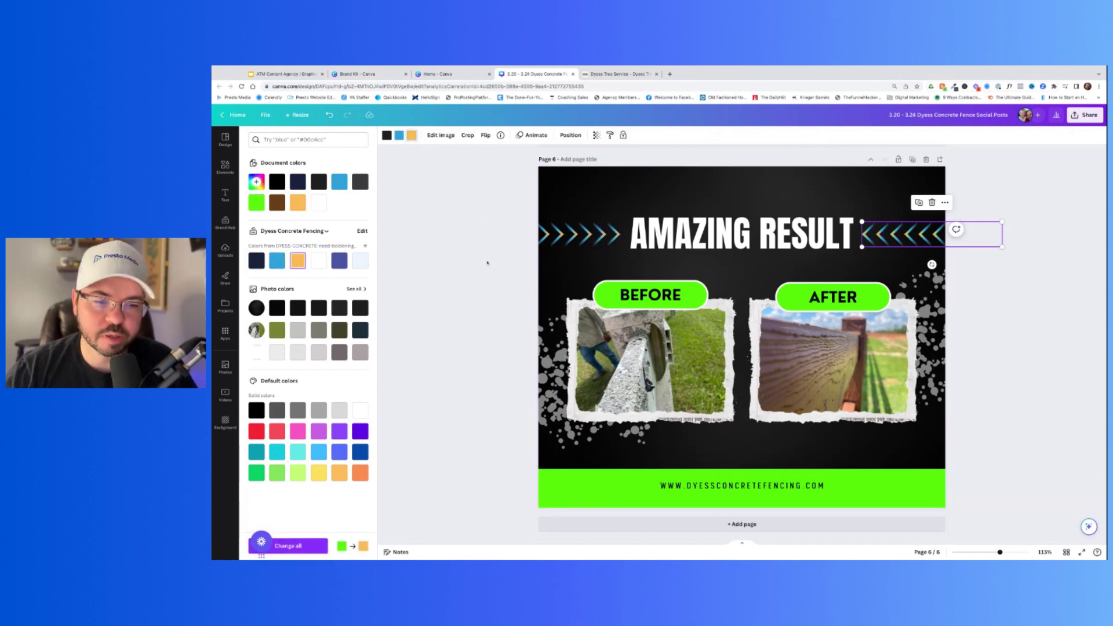
Step: Try recoloring the torn-paper frame around the BEFORE photo with the brand orange and the brand blue
{"action": "left_click", "coordinate": [572, 343]}
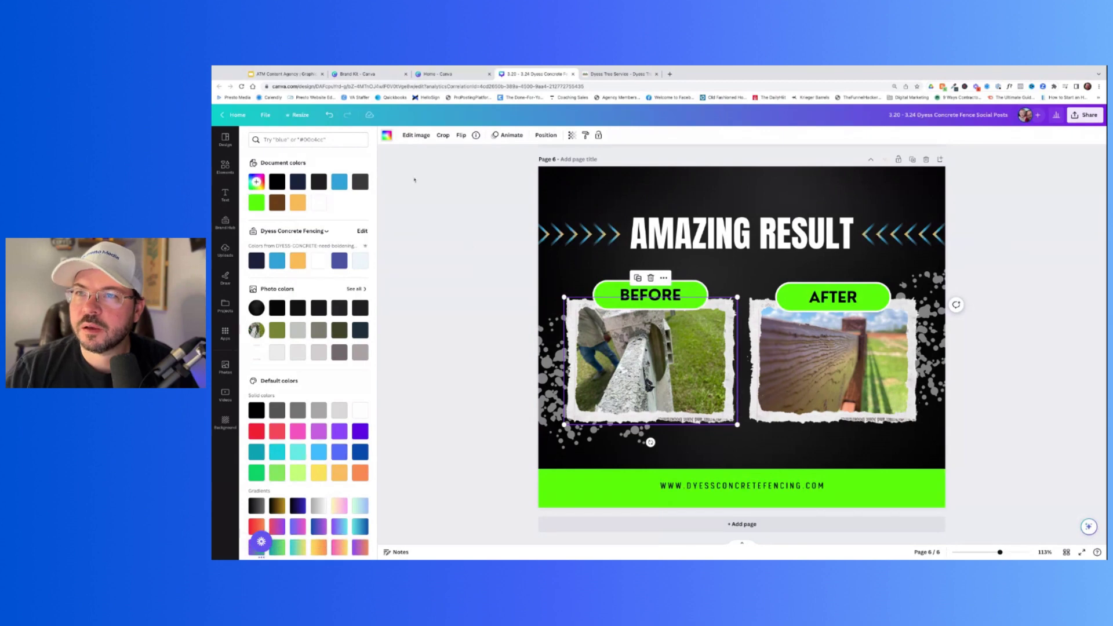
{"action": "left_click", "coordinate": [388, 137]}
{"action": "left_click", "coordinate": [388, 137]}
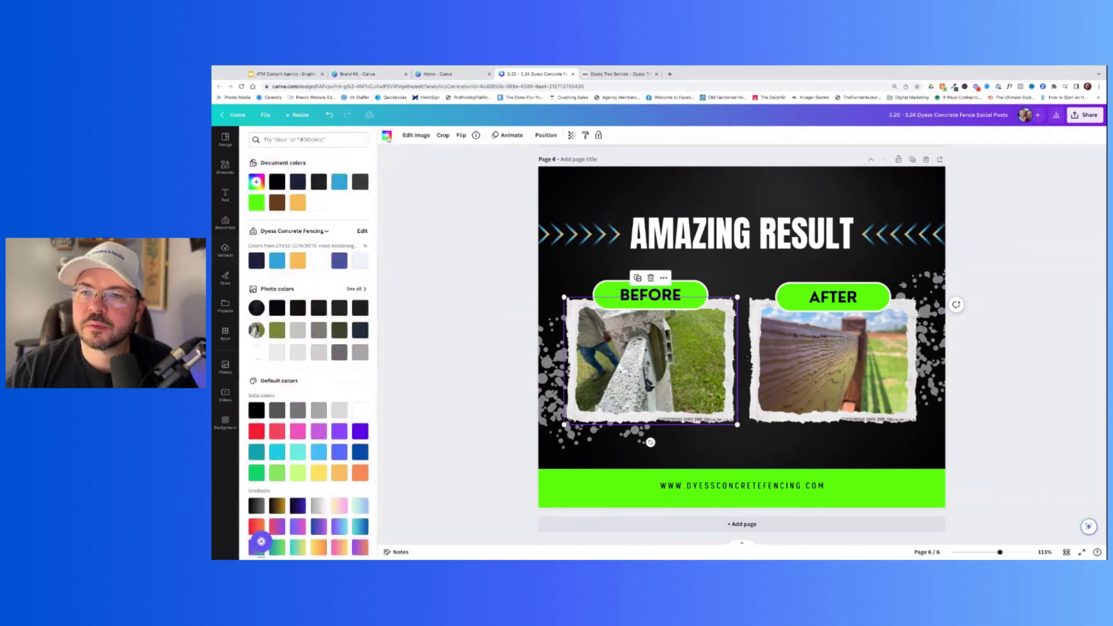
{"action": "left_click", "coordinate": [297, 261]}
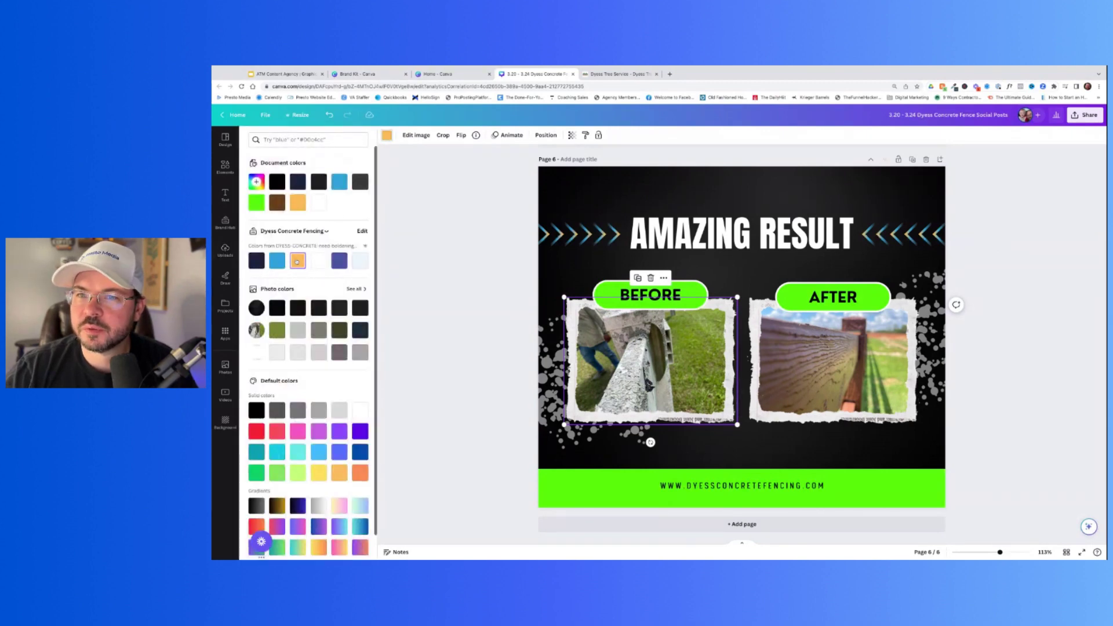
{"action": "left_click", "coordinate": [280, 264]}
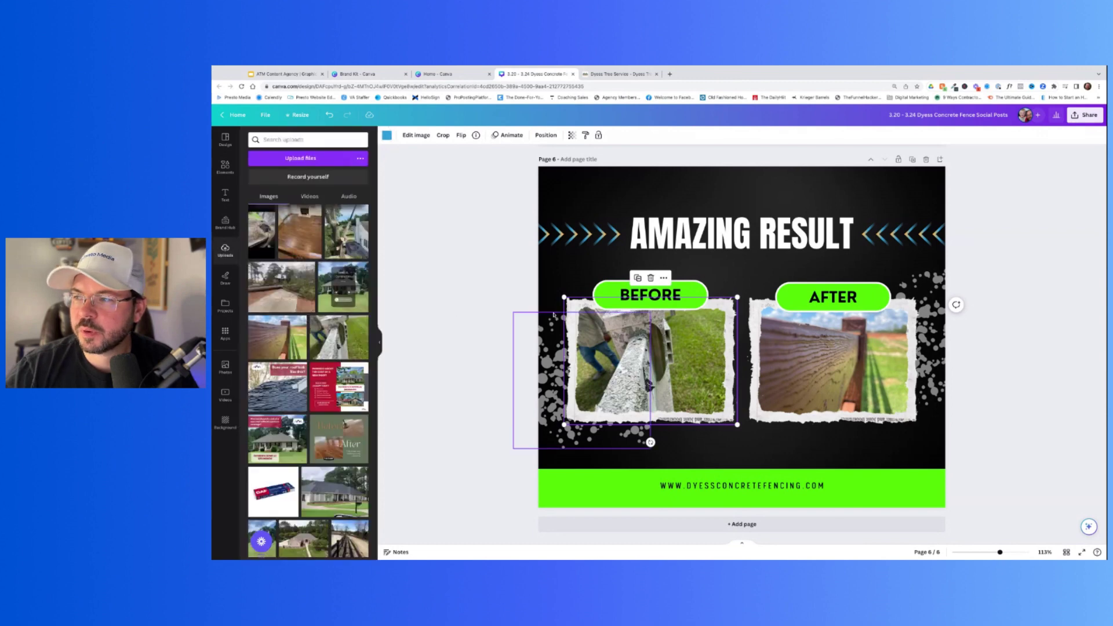
Step: Try brand purple and orange on the paint splatter beside the BEFORE photo, and settle on brand blue for both splatters
{"action": "left_click", "coordinate": [648, 386]}
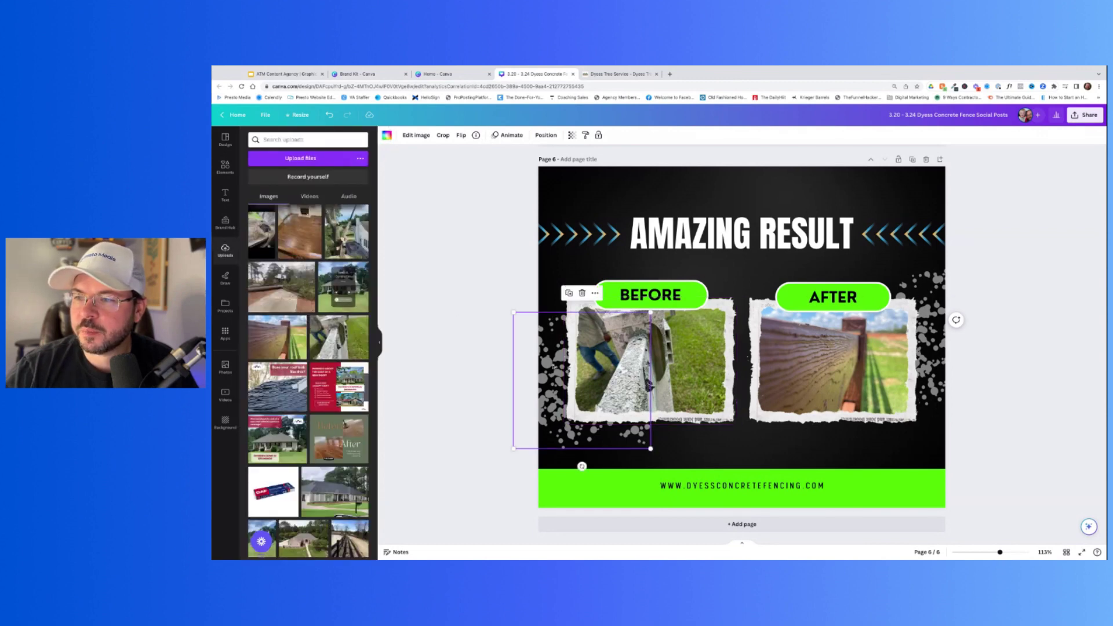
{"action": "left_click", "coordinate": [387, 136]}
{"action": "left_click", "coordinate": [340, 261]}
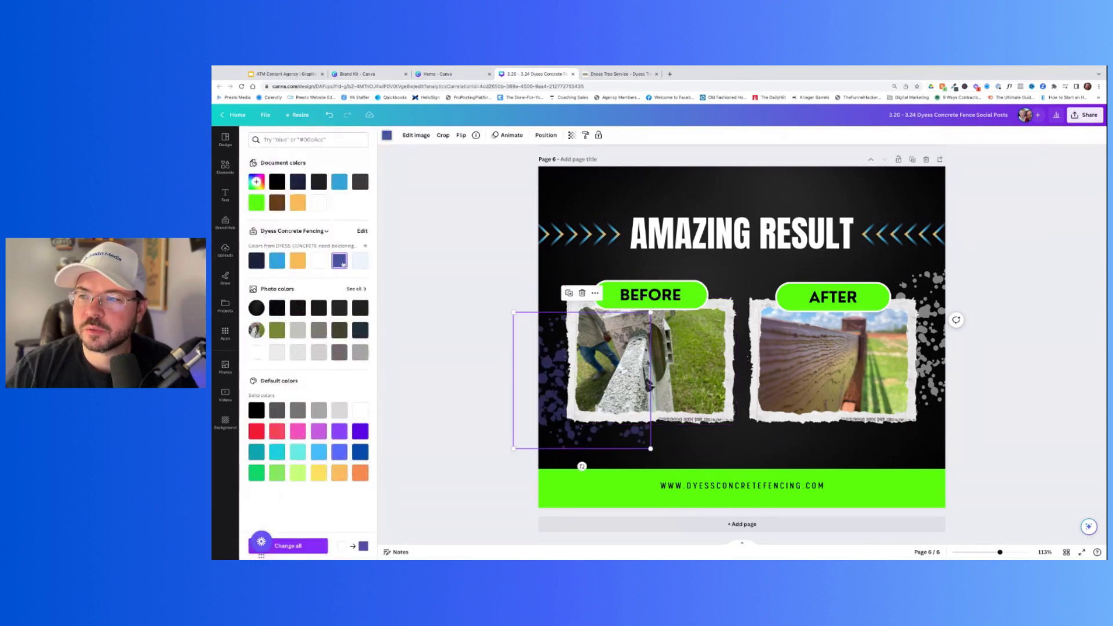
{"action": "left_click", "coordinate": [296, 262]}
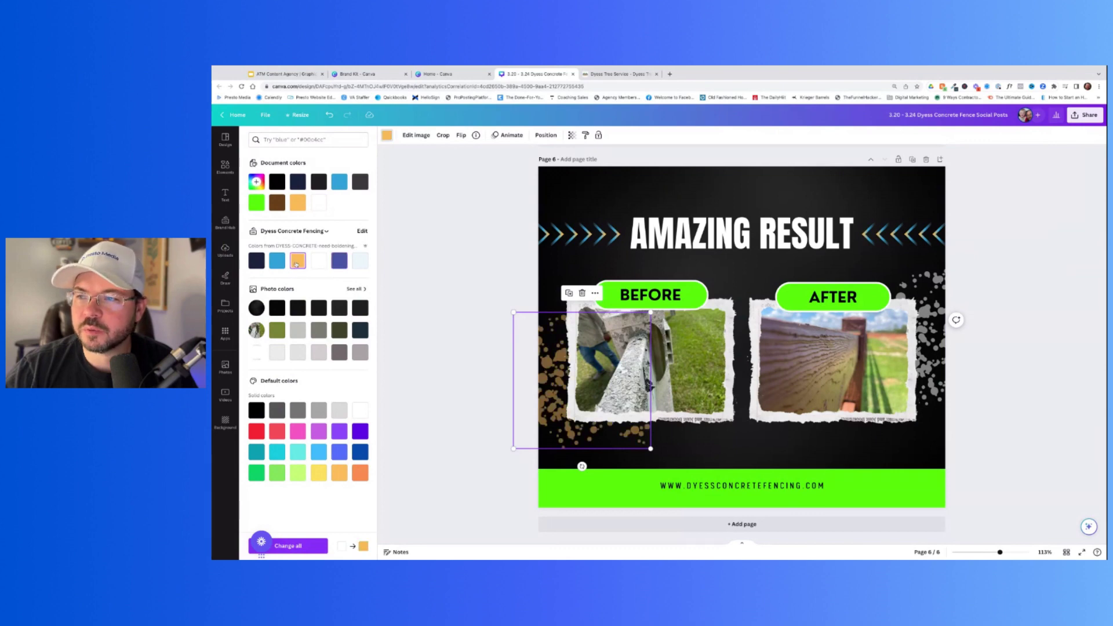
{"action": "left_click", "coordinate": [279, 265]}
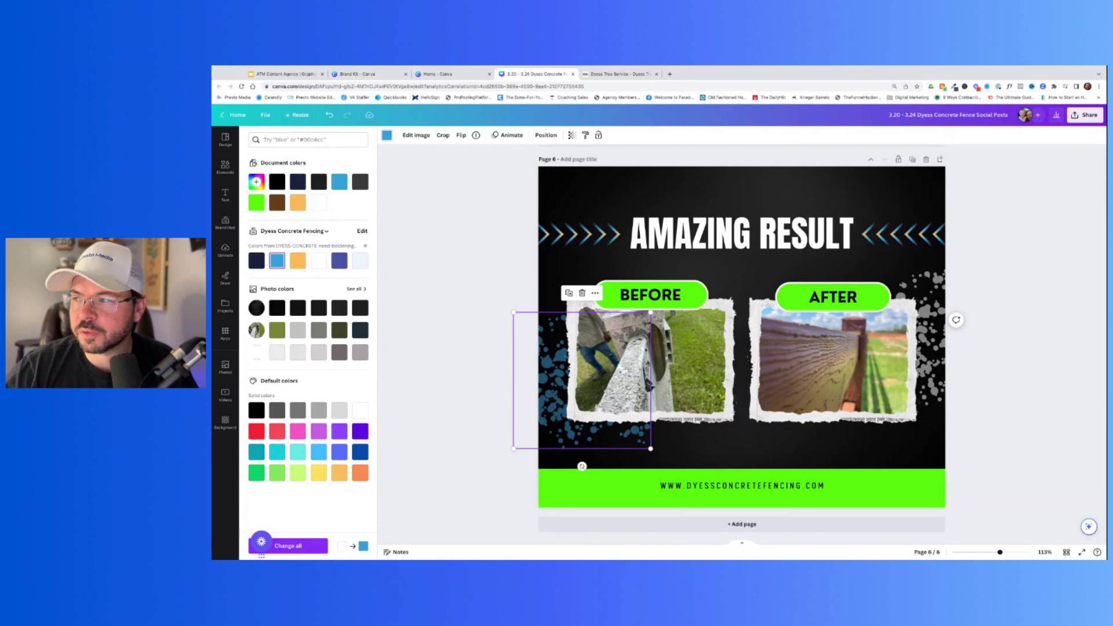
{"action": "left_click", "coordinate": [933, 348]}
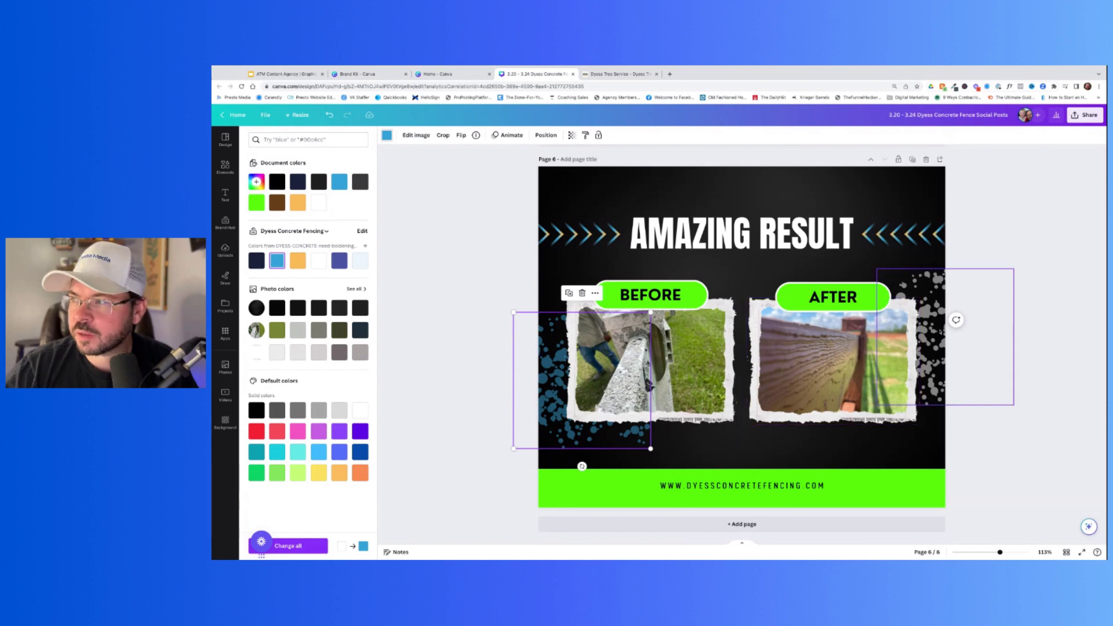
{"action": "left_click", "coordinate": [279, 263]}
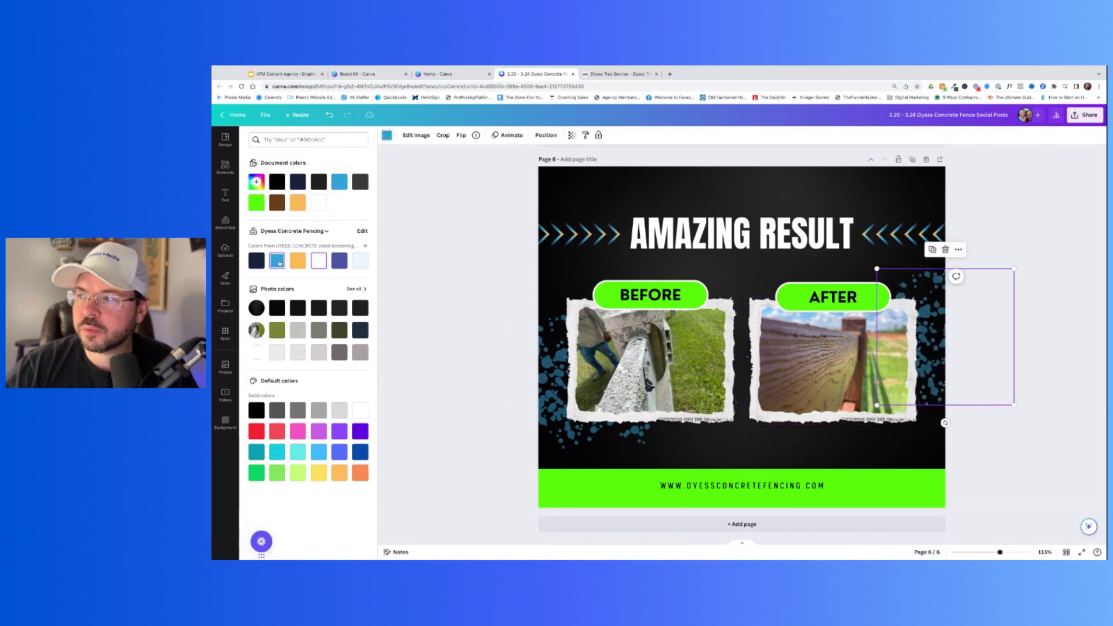
Step: Change the green footer bar behind the website address to the brand blue
{"action": "left_click", "coordinate": [580, 490]}
{"action": "left_click", "coordinate": [277, 261]}
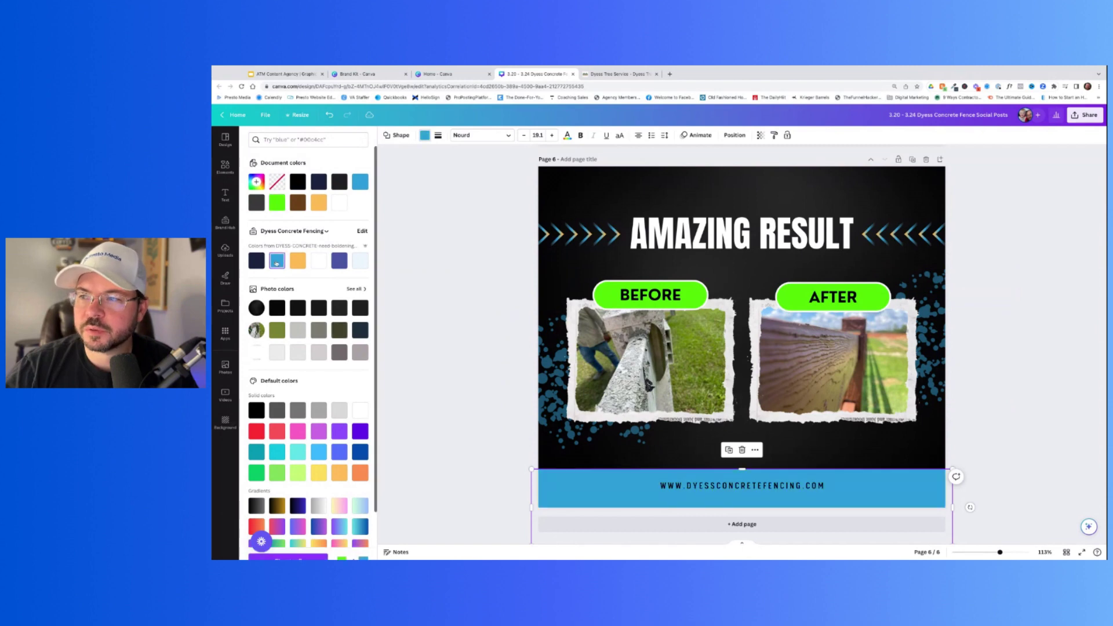
{"action": "left_click", "coordinate": [487, 302]}
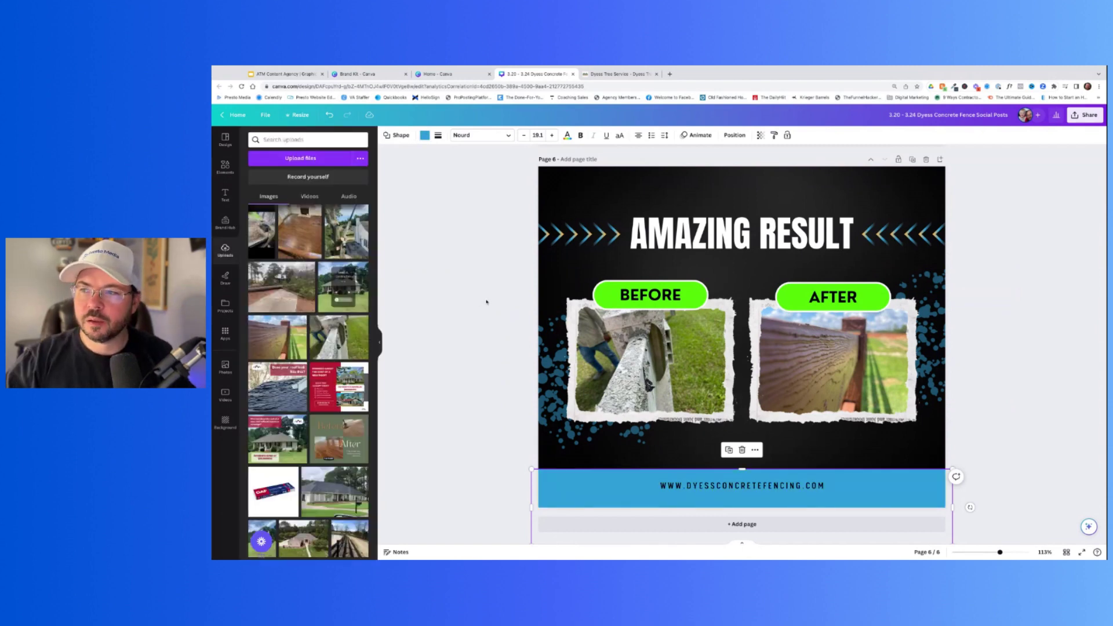
Step: Change the fill of the BEFORE label's rounded shape to the brand orange
{"action": "left_click", "coordinate": [598, 283]}
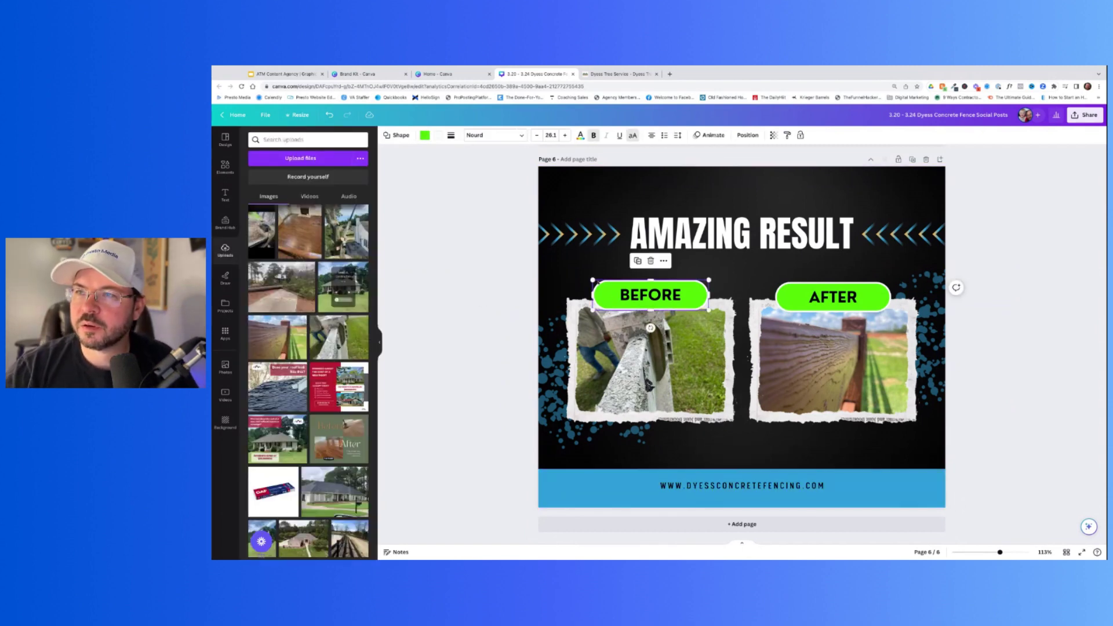
{"action": "left_click", "coordinate": [427, 139]}
{"action": "left_click", "coordinate": [297, 260]}
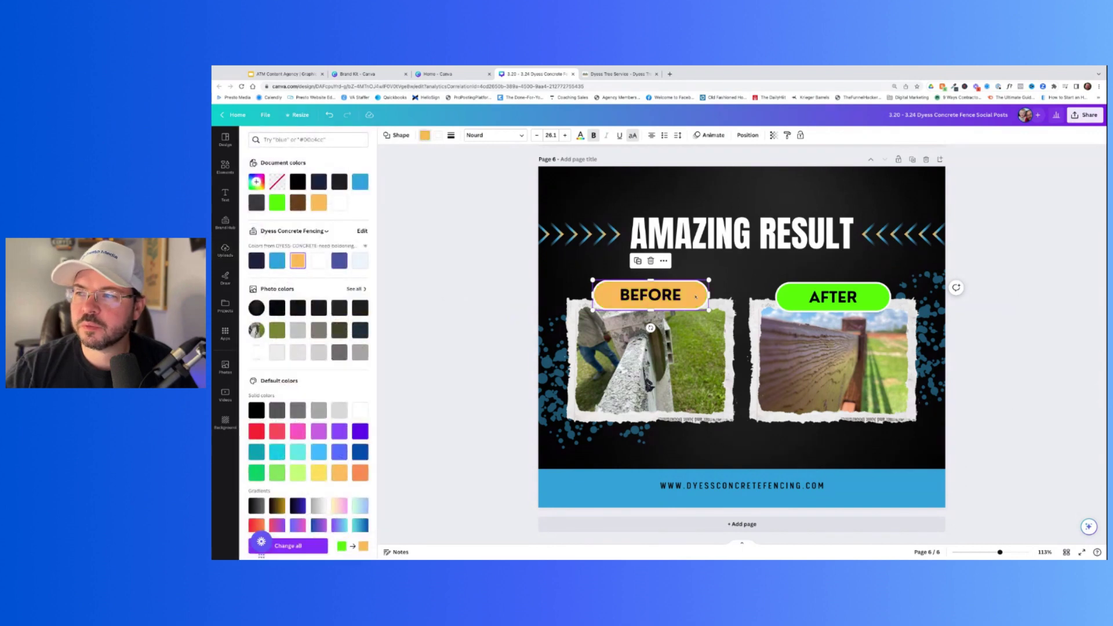
Step: Change the fill of the AFTER label's rounded shape to the brand blue
{"action": "left_click", "coordinate": [800, 306]}
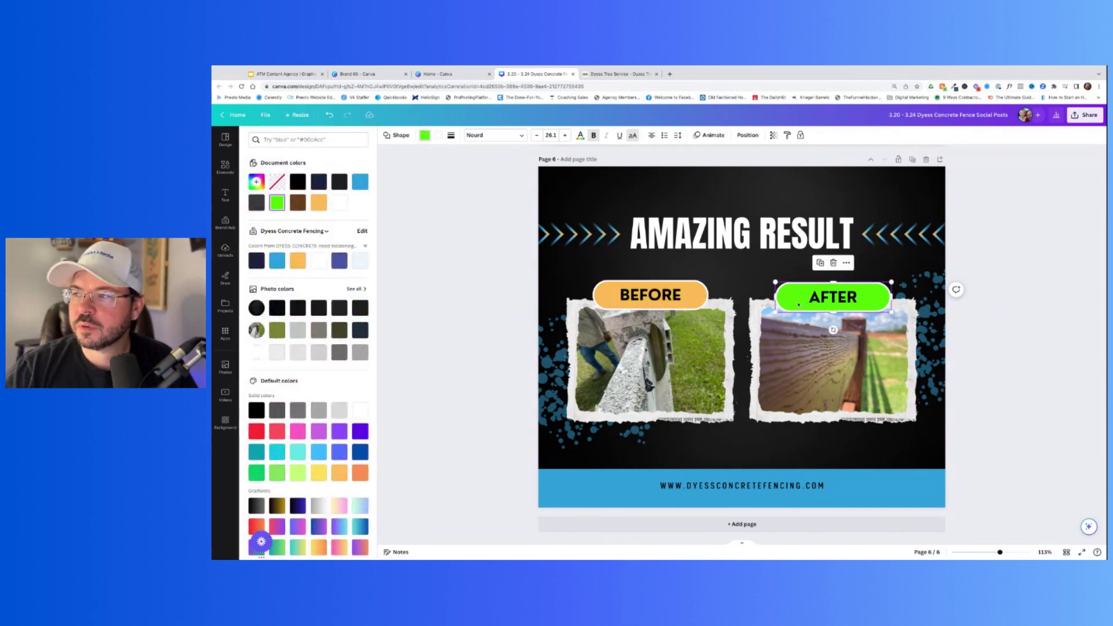
{"action": "left_click", "coordinate": [277, 260]}
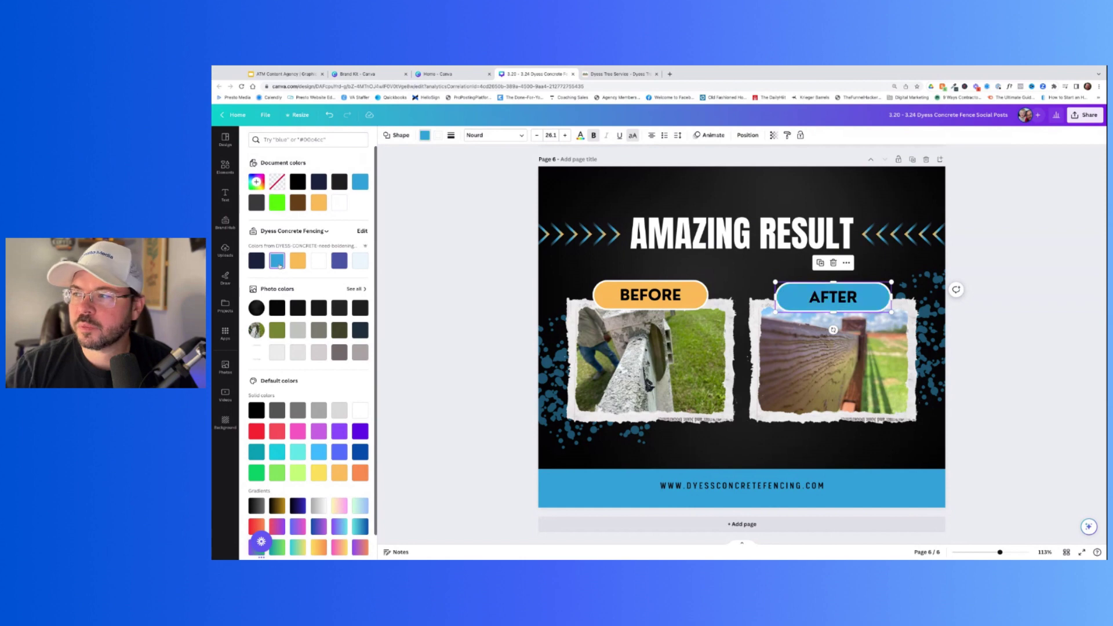
{"action": "key", "text": "Escape"}
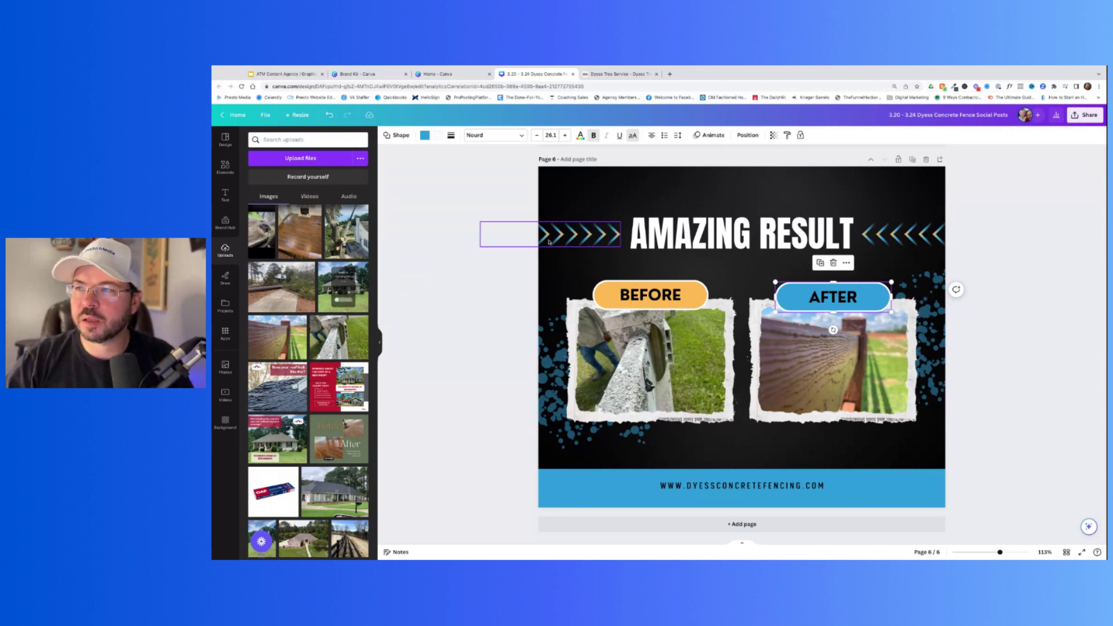
{"action": "scroll", "coordinate": [548, 241], "scroll_direction": "up", "scroll_amount": 5}
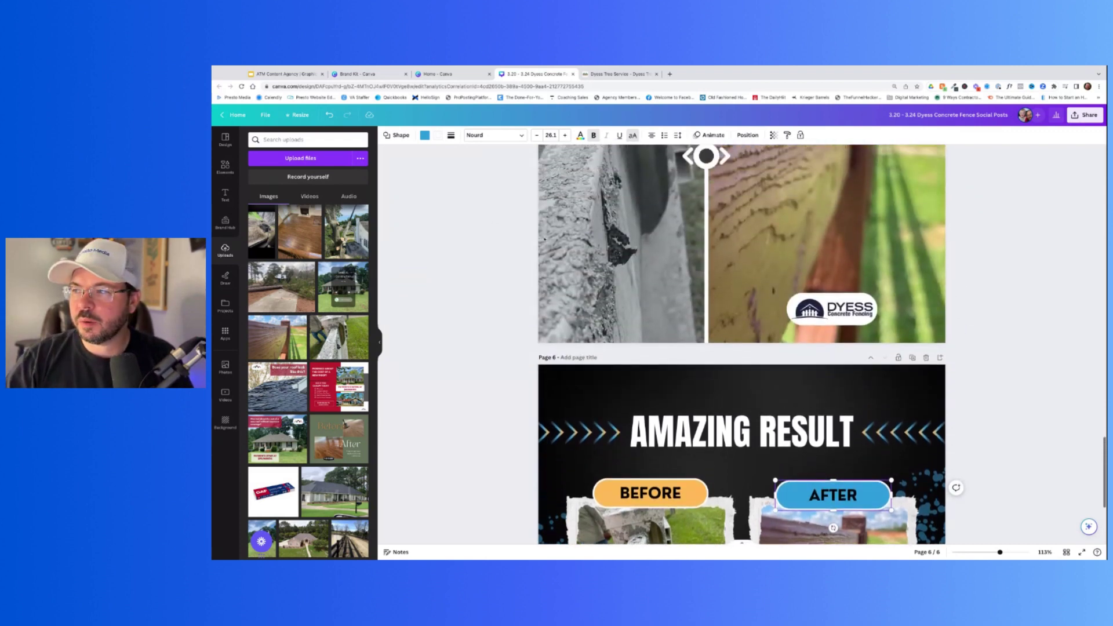
{"action": "left_click", "coordinate": [754, 272]}
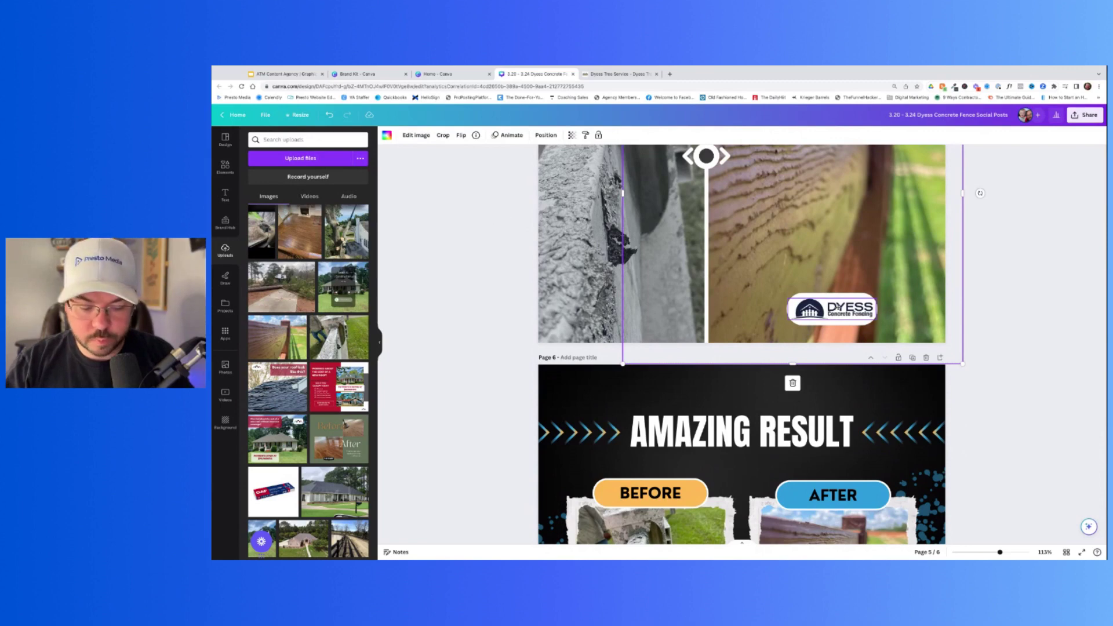
{"action": "key", "text": "ctrl+z"}
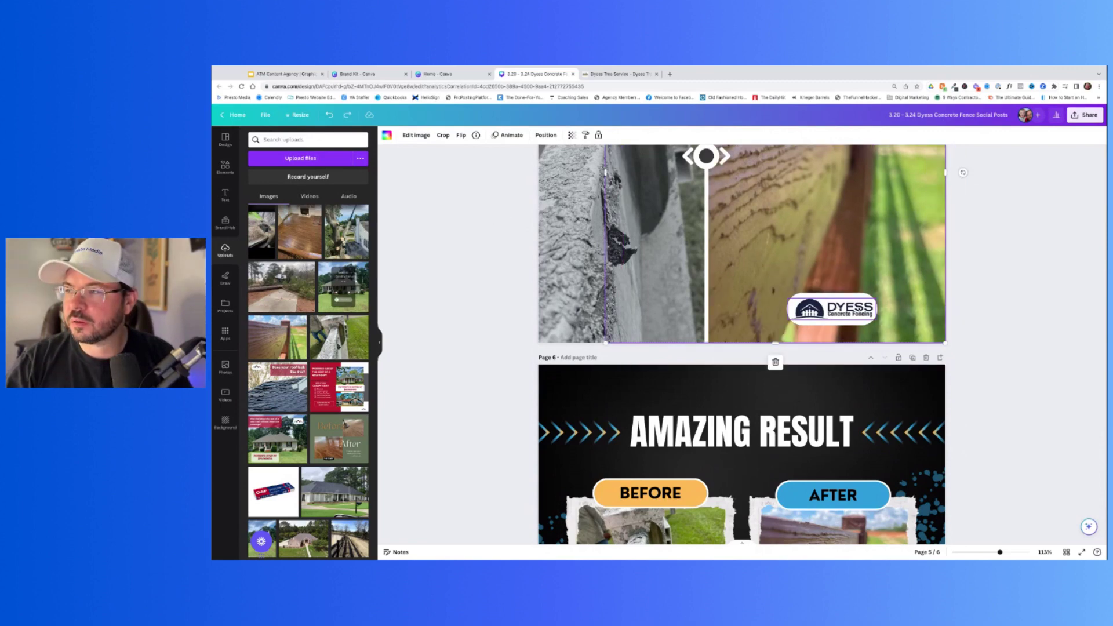
Step: Copy the Dyess Concrete Fencing logo badge from page 4 onto page 6 and center it above the AMAZING RESULT headline
{"action": "scroll", "coordinate": [862, 319], "scroll_direction": "up", "scroll_amount": 5}
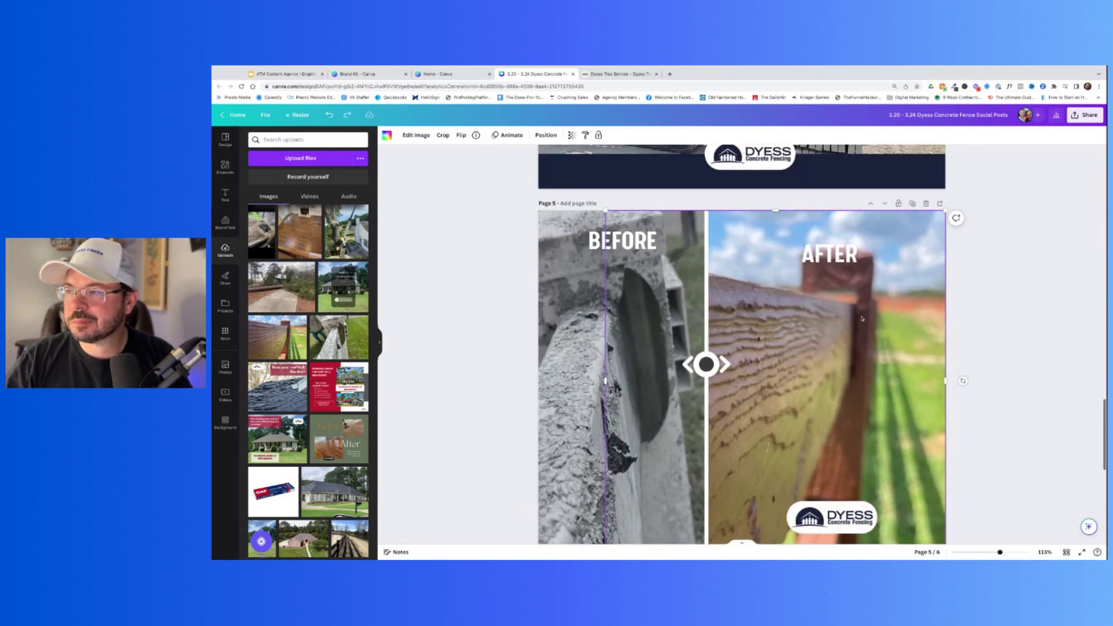
{"action": "scroll", "coordinate": [862, 318], "scroll_direction": "up", "scroll_amount": 3}
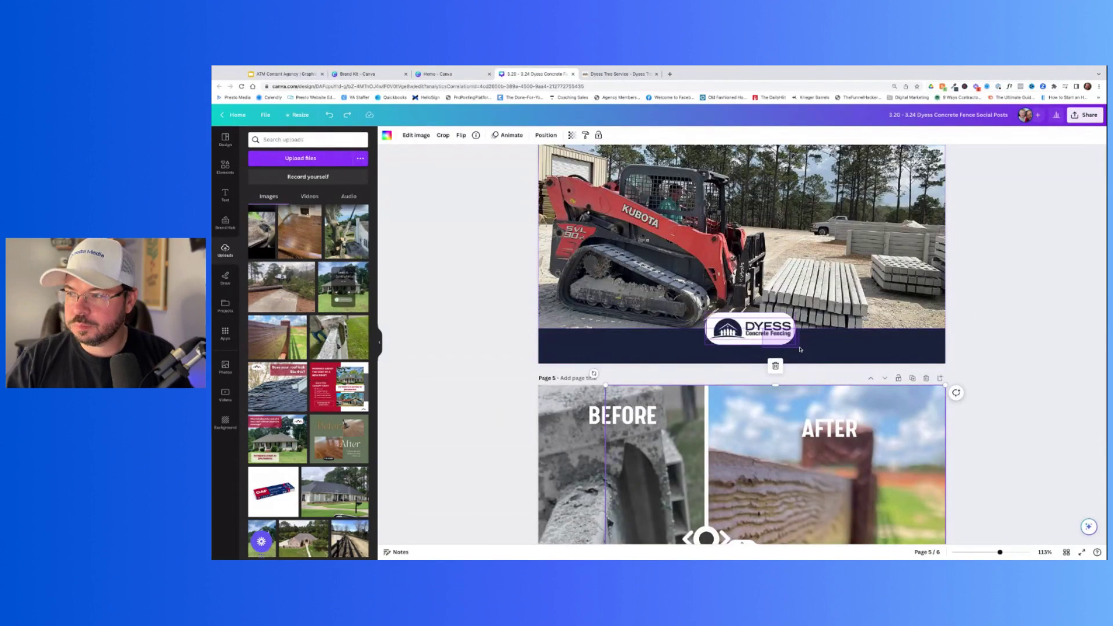
{"action": "left_click", "coordinate": [800, 349]}
{"action": "scroll", "coordinate": [800, 349], "scroll_direction": "down", "scroll_amount": 10}
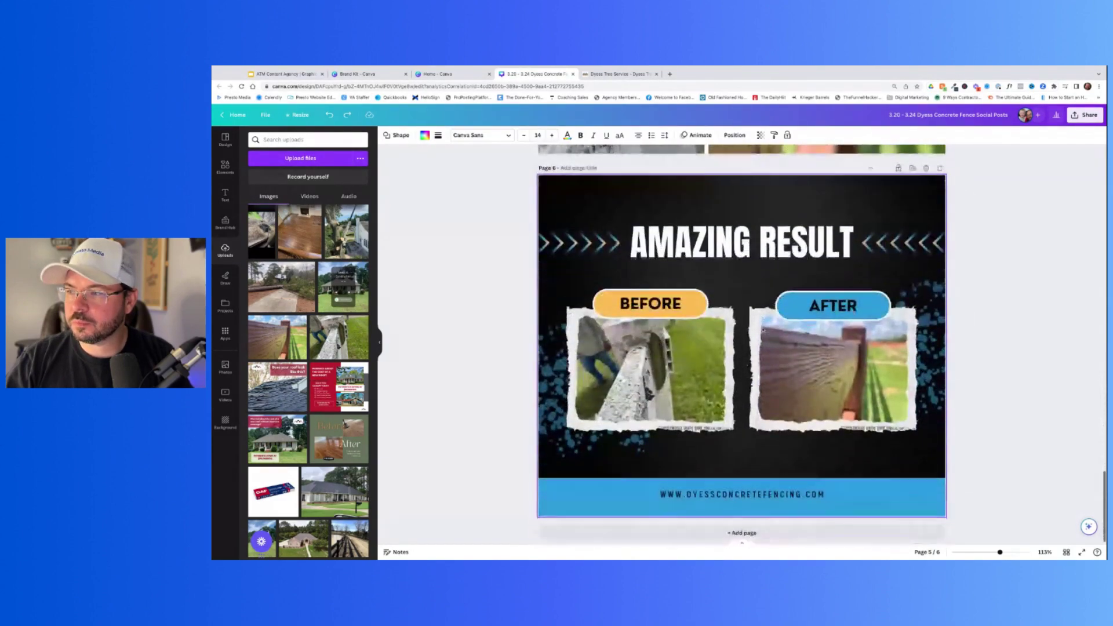
{"action": "scroll", "coordinate": [764, 331], "scroll_direction": "up", "scroll_amount": 10}
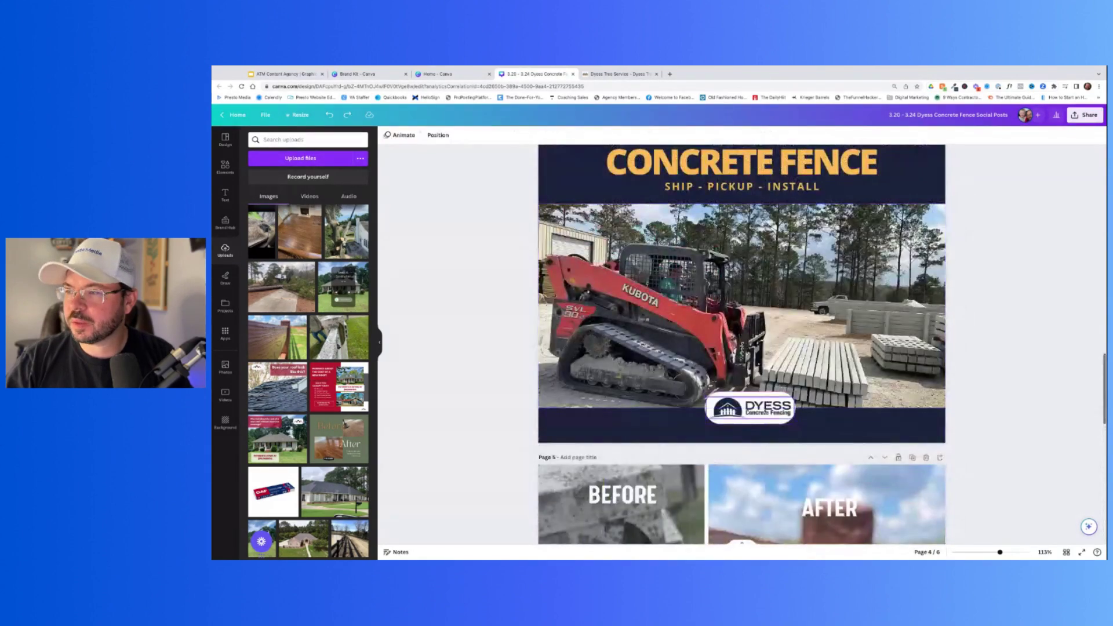
{"action": "scroll", "coordinate": [774, 422], "scroll_direction": "down", "scroll_amount": 3}
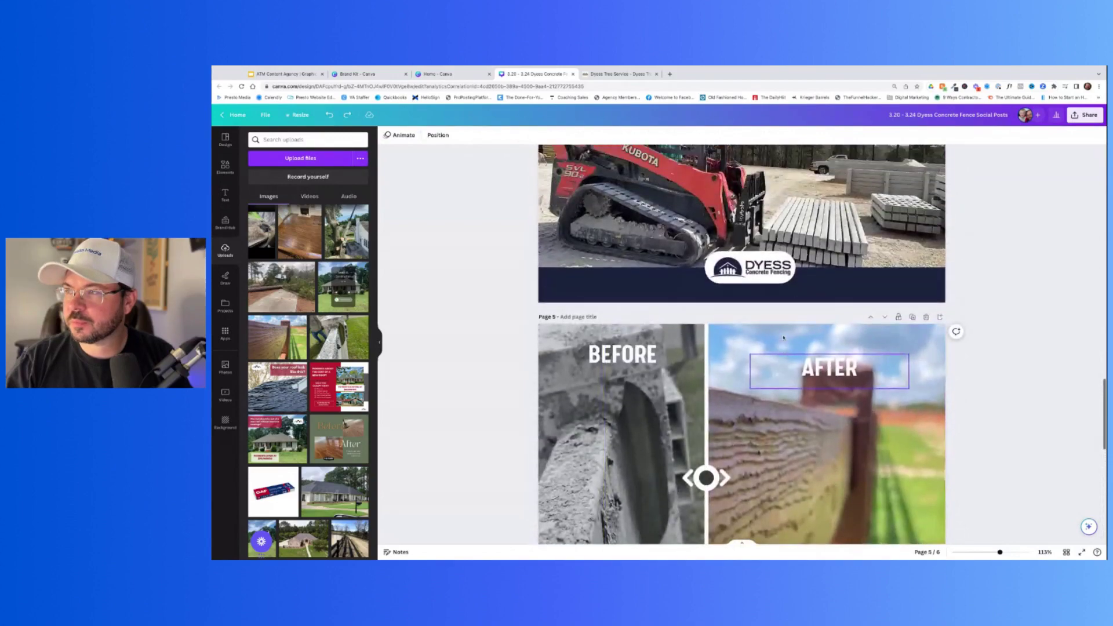
{"action": "left_click", "coordinate": [778, 274]}
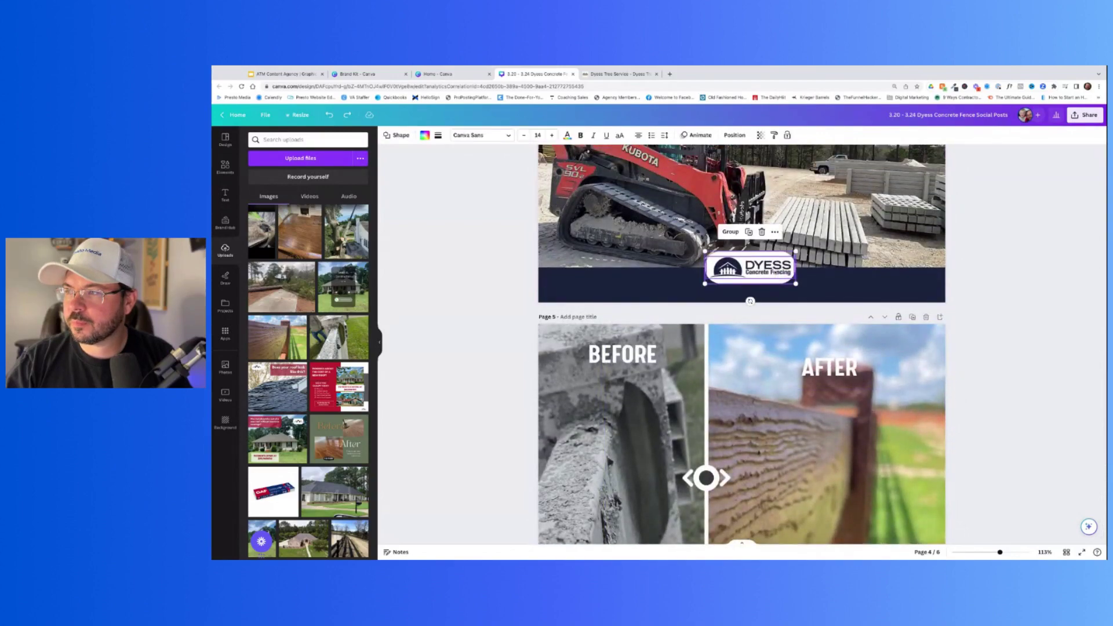
{"action": "scroll", "coordinate": [768, 265], "scroll_direction": "down", "scroll_amount": 12}
{"action": "key", "text": "ctrl+v"}
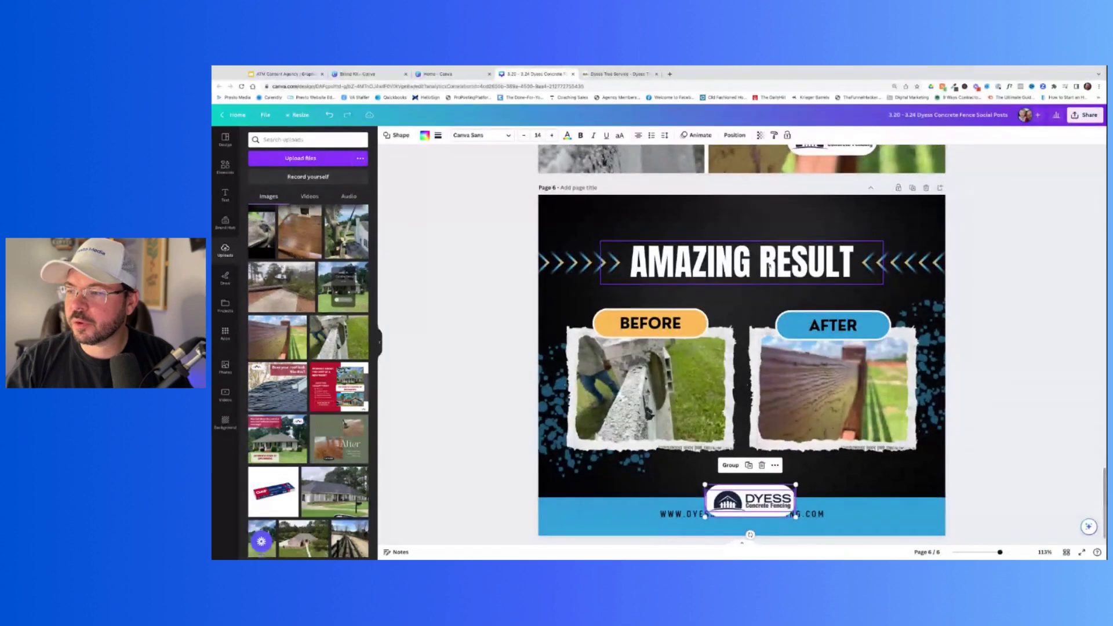
{"action": "left_click_drag", "start_coordinate": [750, 501], "coordinate": [742, 218]}
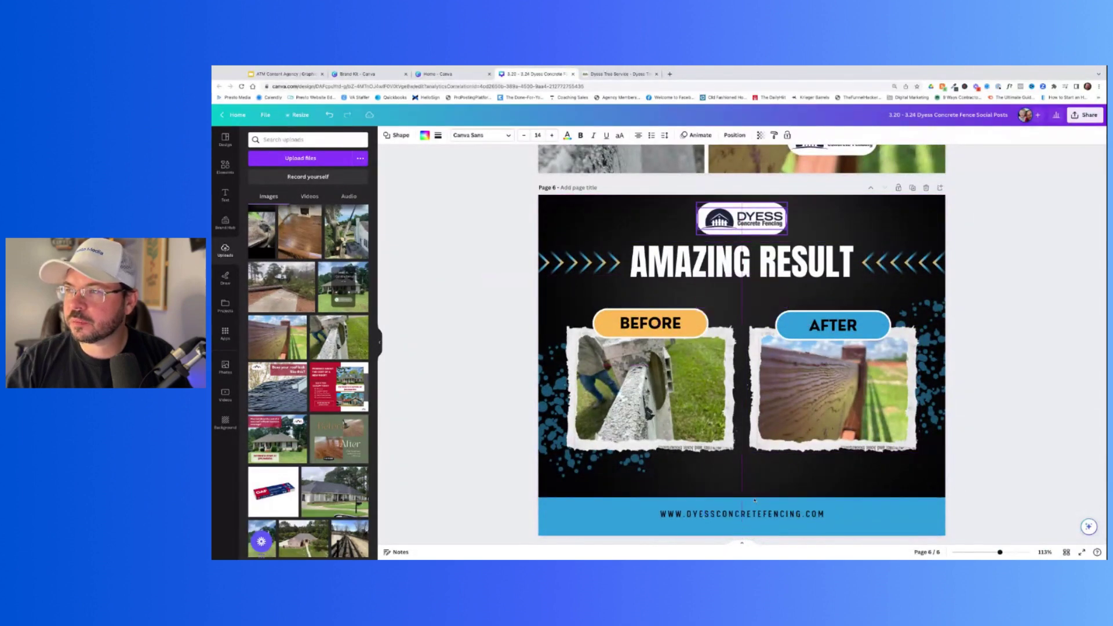
{"action": "left_click", "coordinate": [1024, 258]}
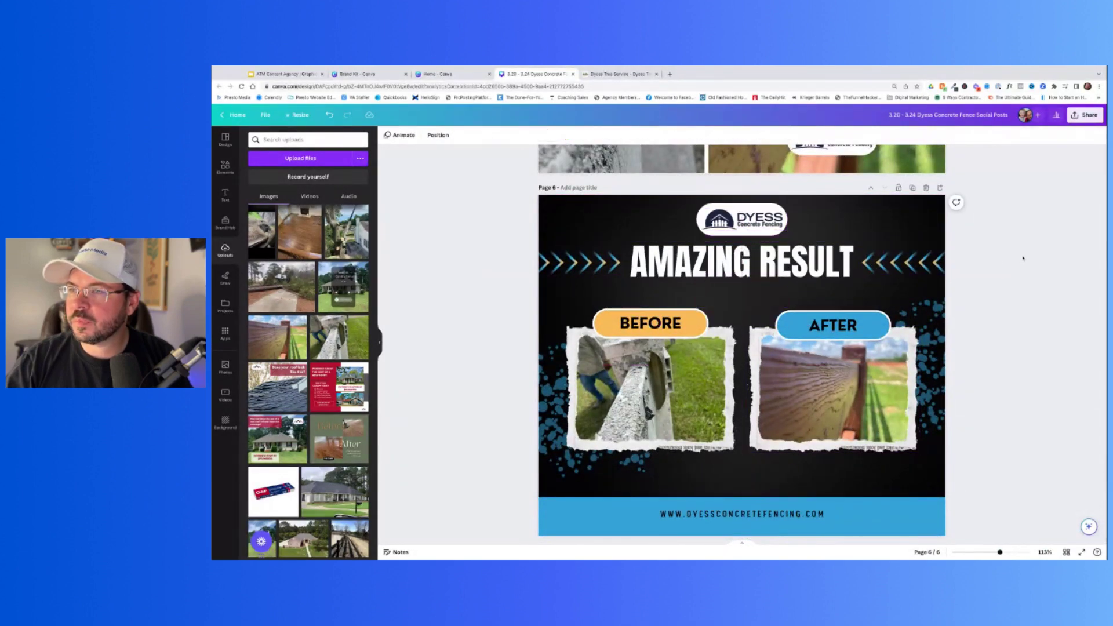
Step: Replace page 6's black textured background with the brand's dark navy color
{"action": "left_click", "coordinate": [561, 223]}
{"action": "left_click", "coordinate": [387, 135]}
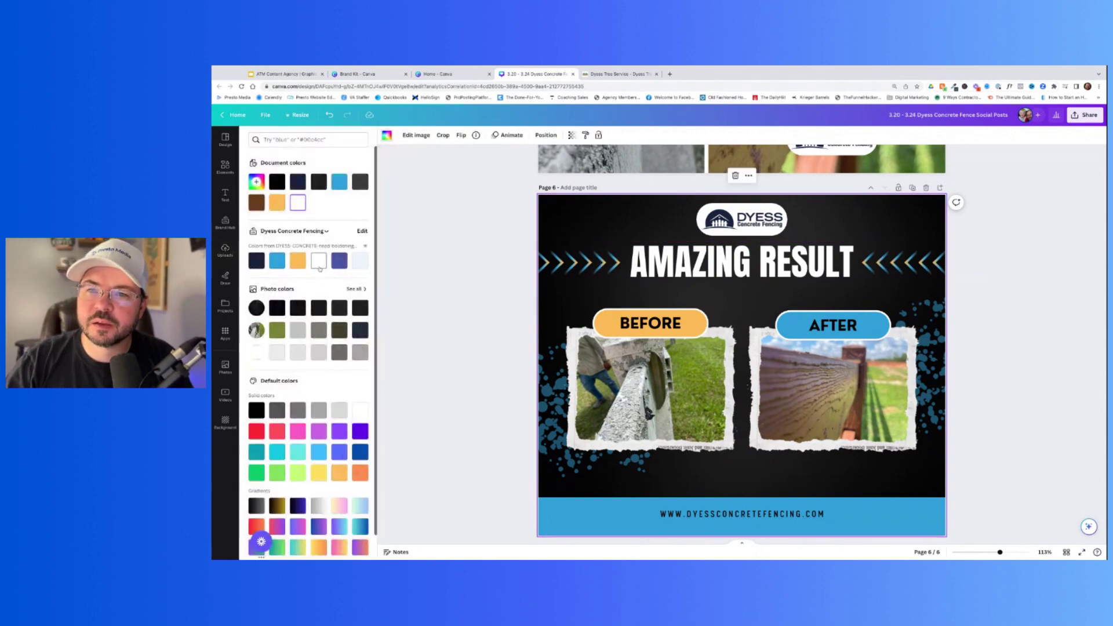
{"action": "left_click", "coordinate": [256, 261]}
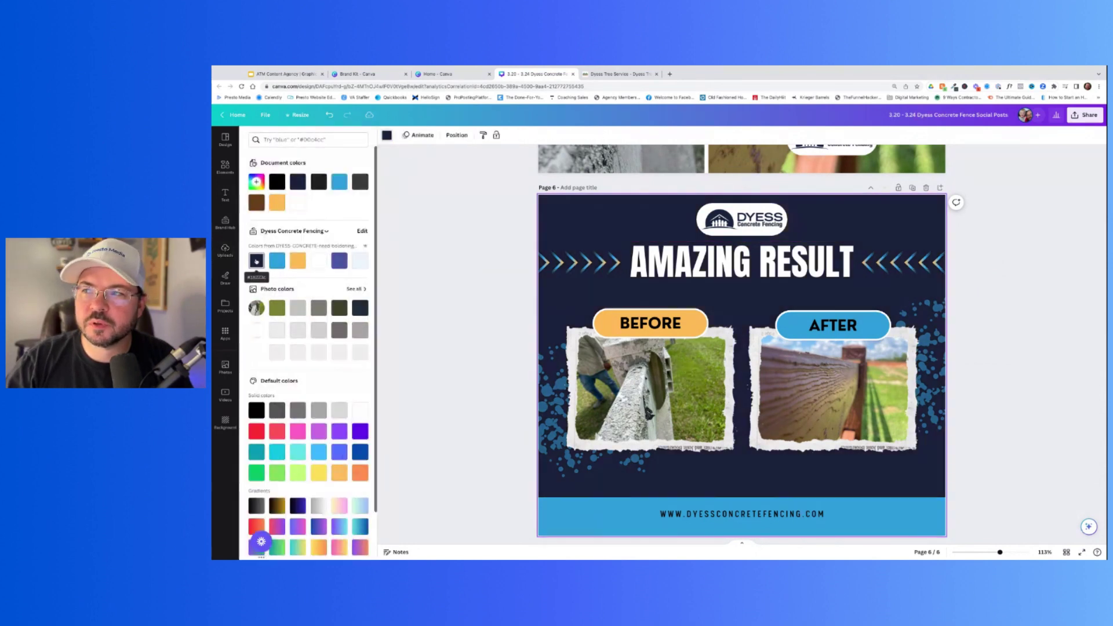
{"action": "left_click", "coordinate": [441, 321]}
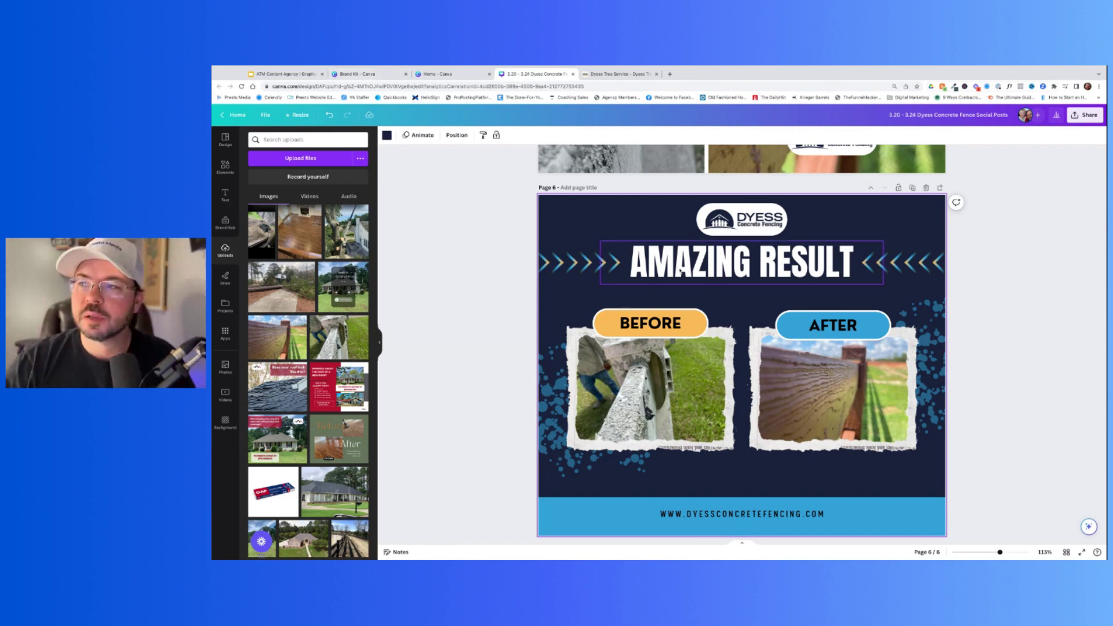
Step: Try changing the page 6 headline to the plural AMAZING RESULTS
{"action": "double_click", "coordinate": [845, 262]}
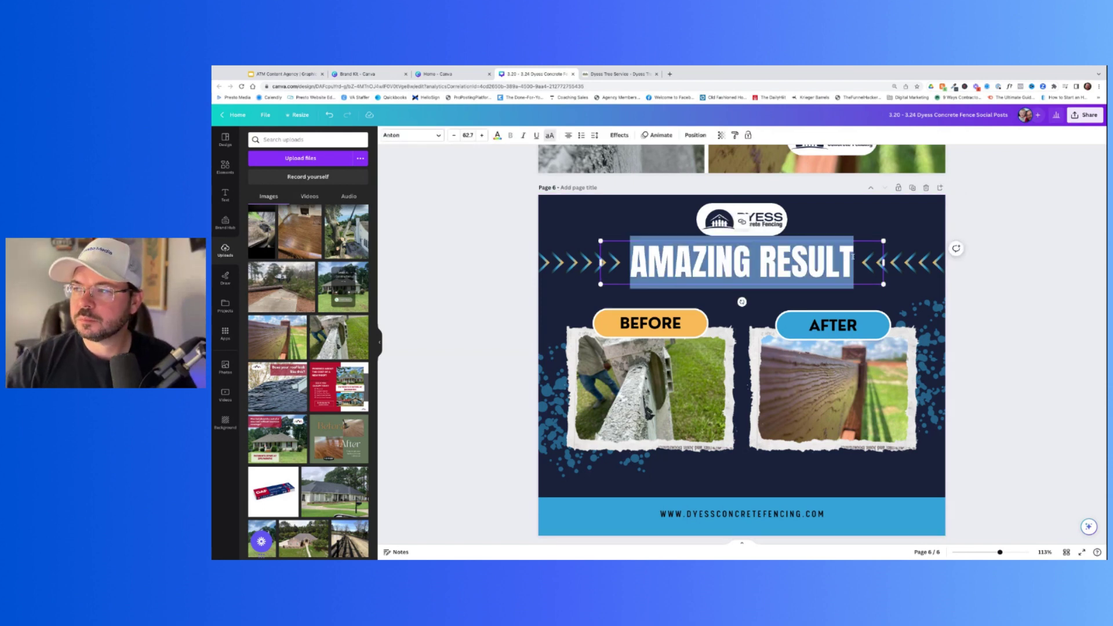
{"action": "left_click", "coordinate": [853, 262]}
{"action": "type", "text": "S"}
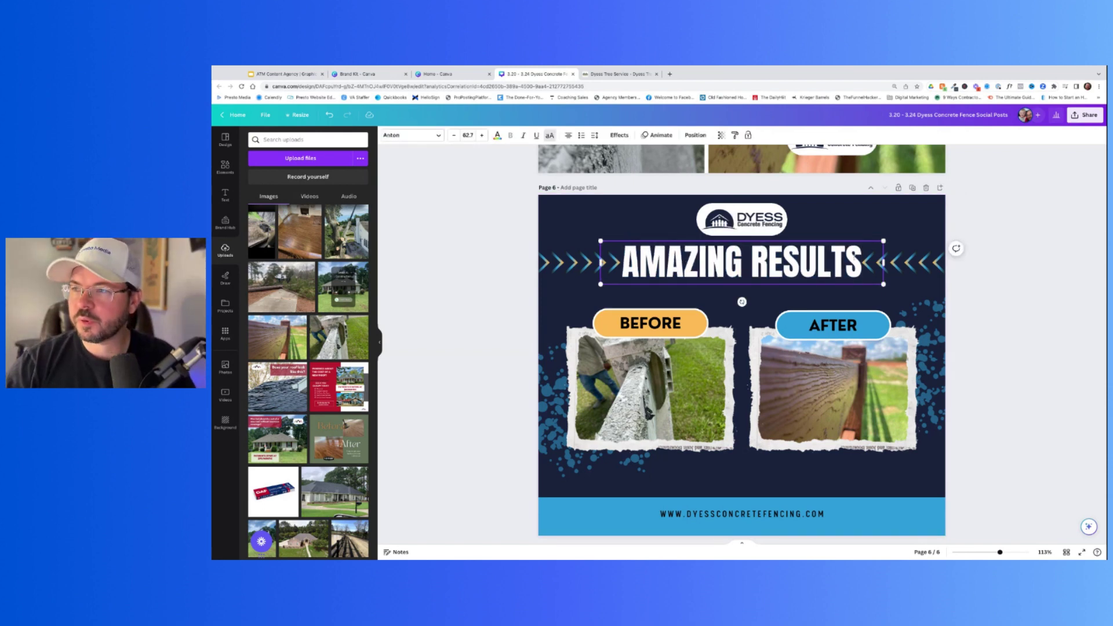
{"action": "key", "text": "BackSpace"}
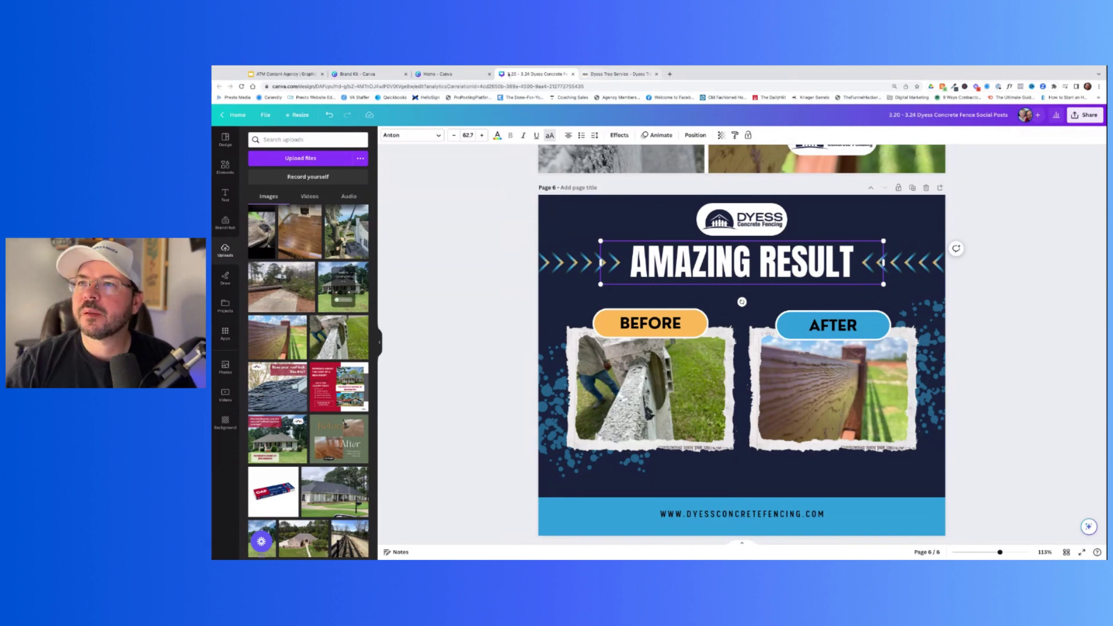
Step: Switch to the Google Slides presentation, present it from the Graphic Design - DYI slide, and advance to the Graphic Design - Outsource slide
{"action": "left_click", "coordinate": [307, 75]}
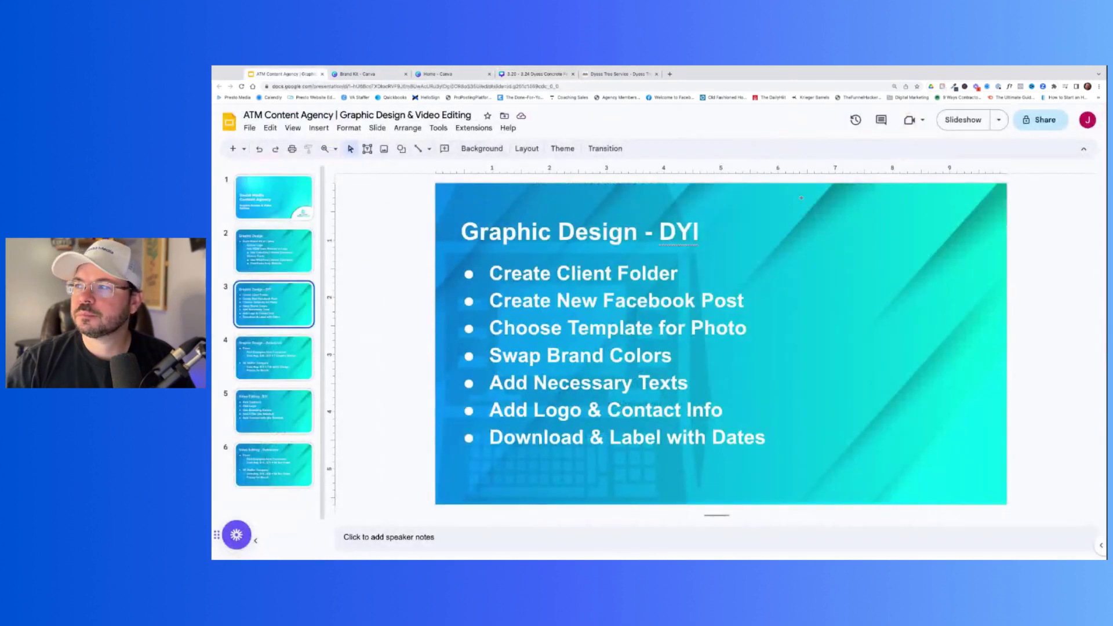
{"action": "left_click", "coordinate": [963, 120]}
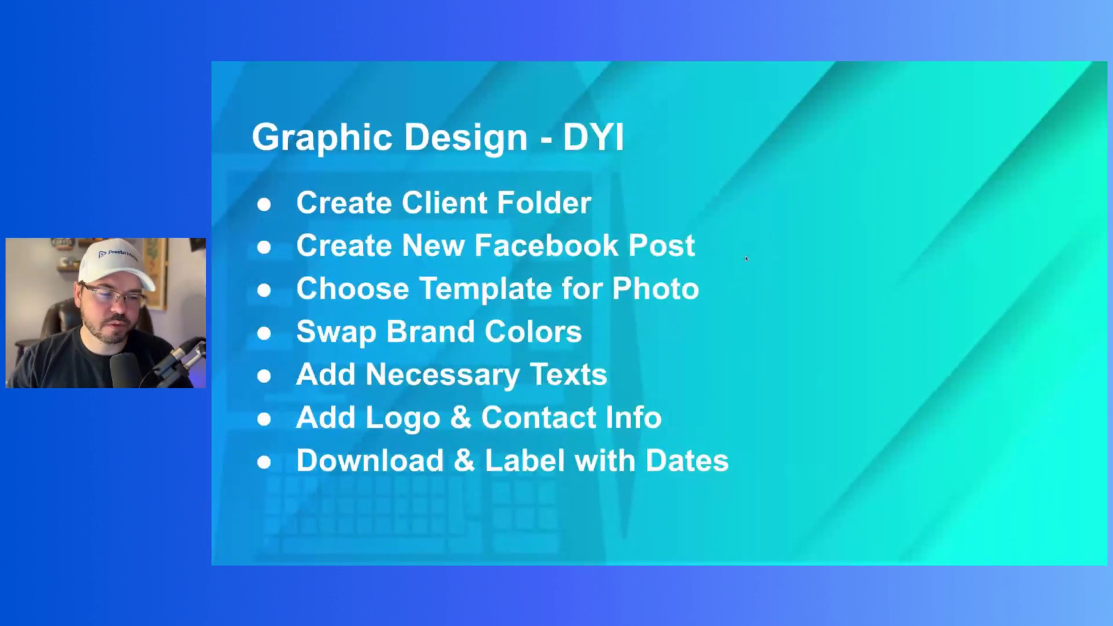
{"action": "key", "text": "Right"}
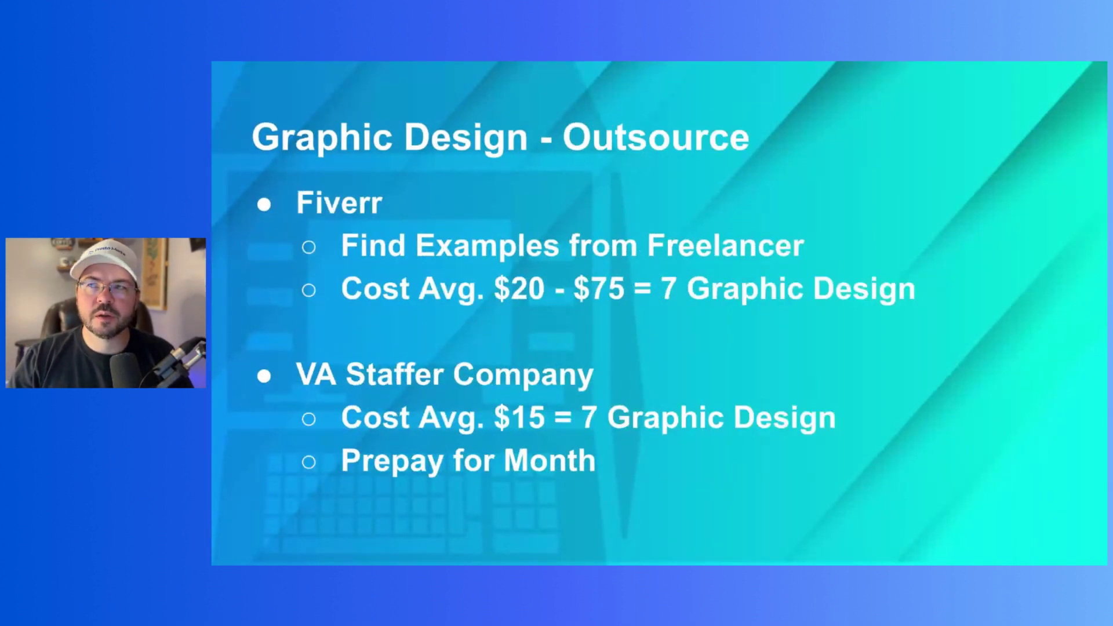